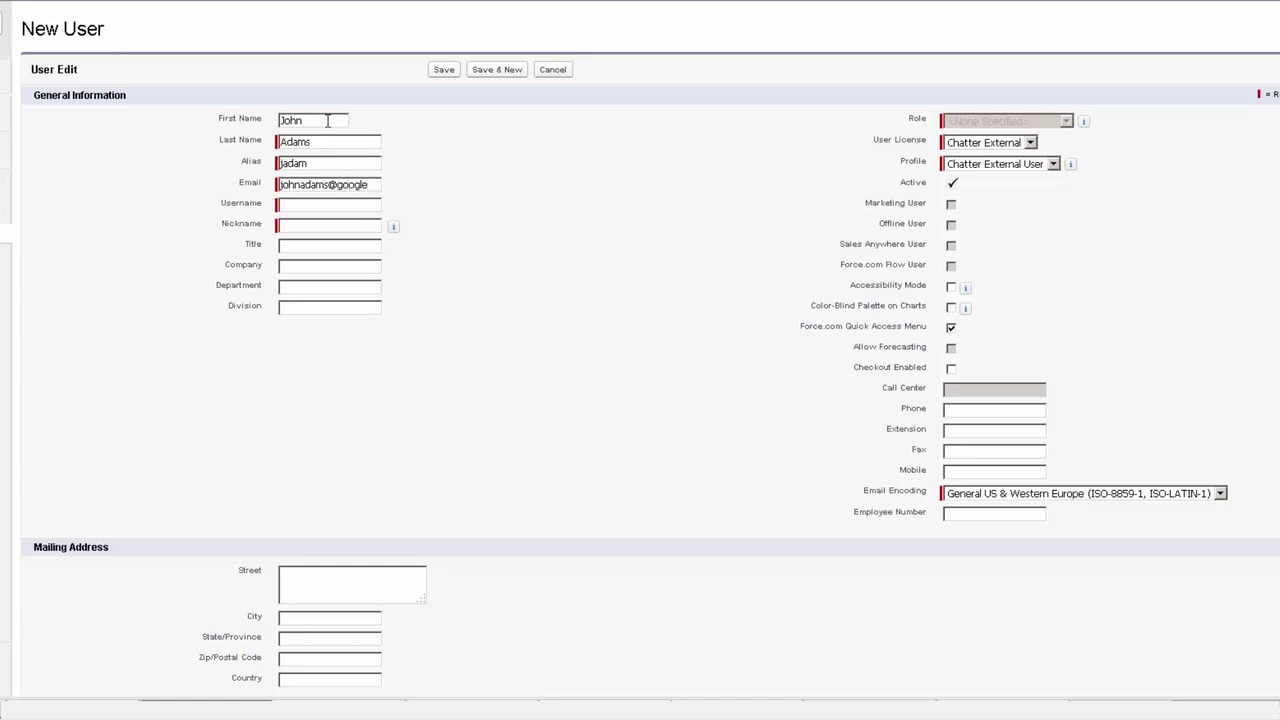
- Type the domain part of the new user's e-mail address
text(.com)
- Let the username and nickname auto-fill from the completed e-mail address
key(Tab)
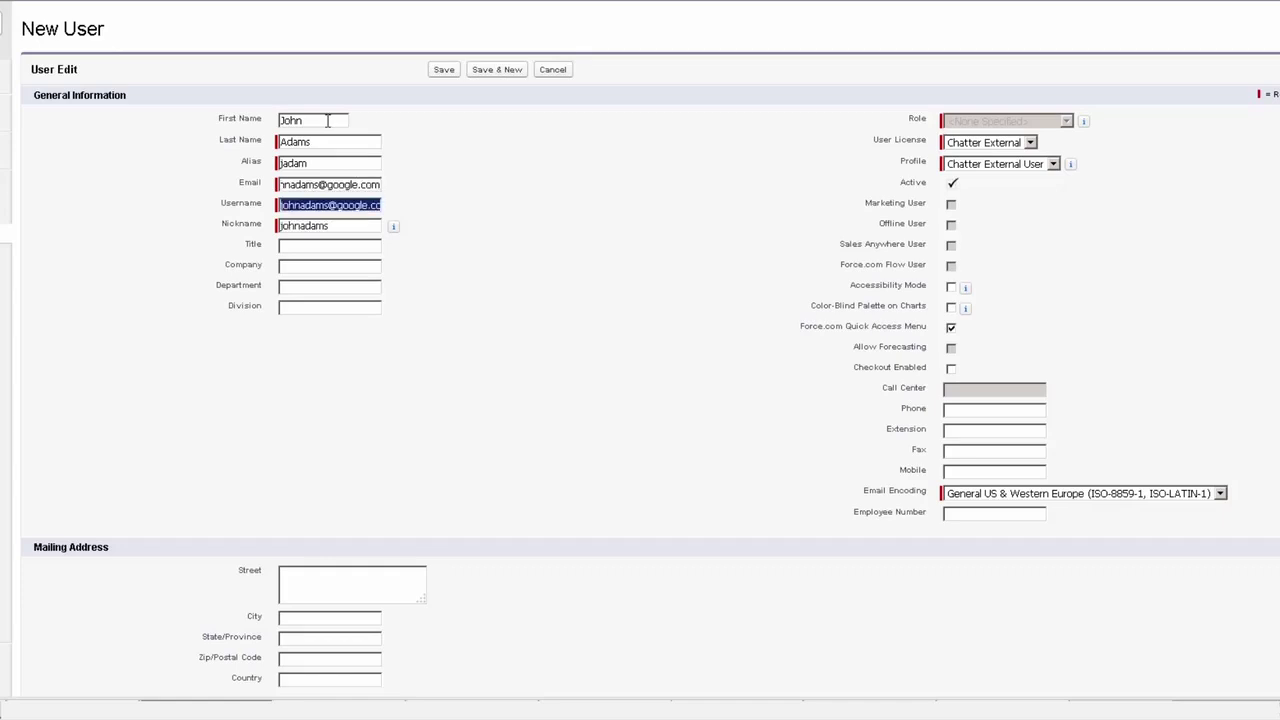
click(362, 184)
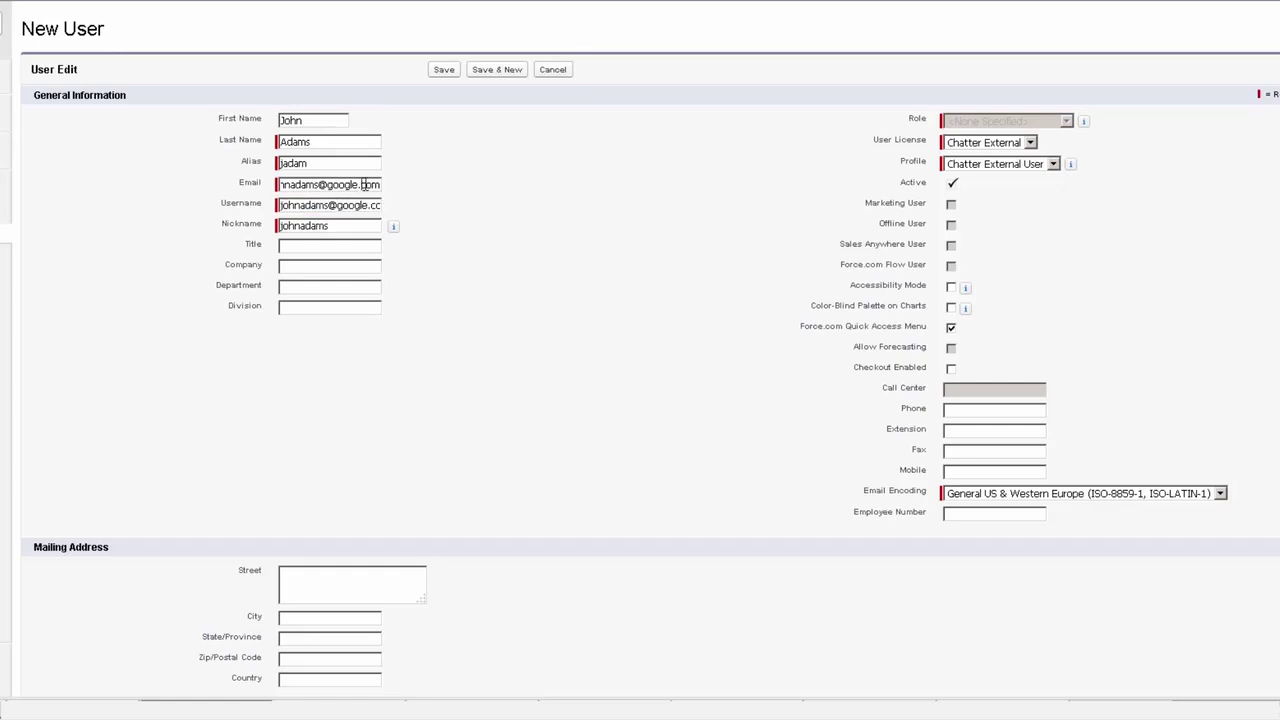
drag(362, 184, 232, 184)
drag(364, 205, 288, 205)
click(441, 209)
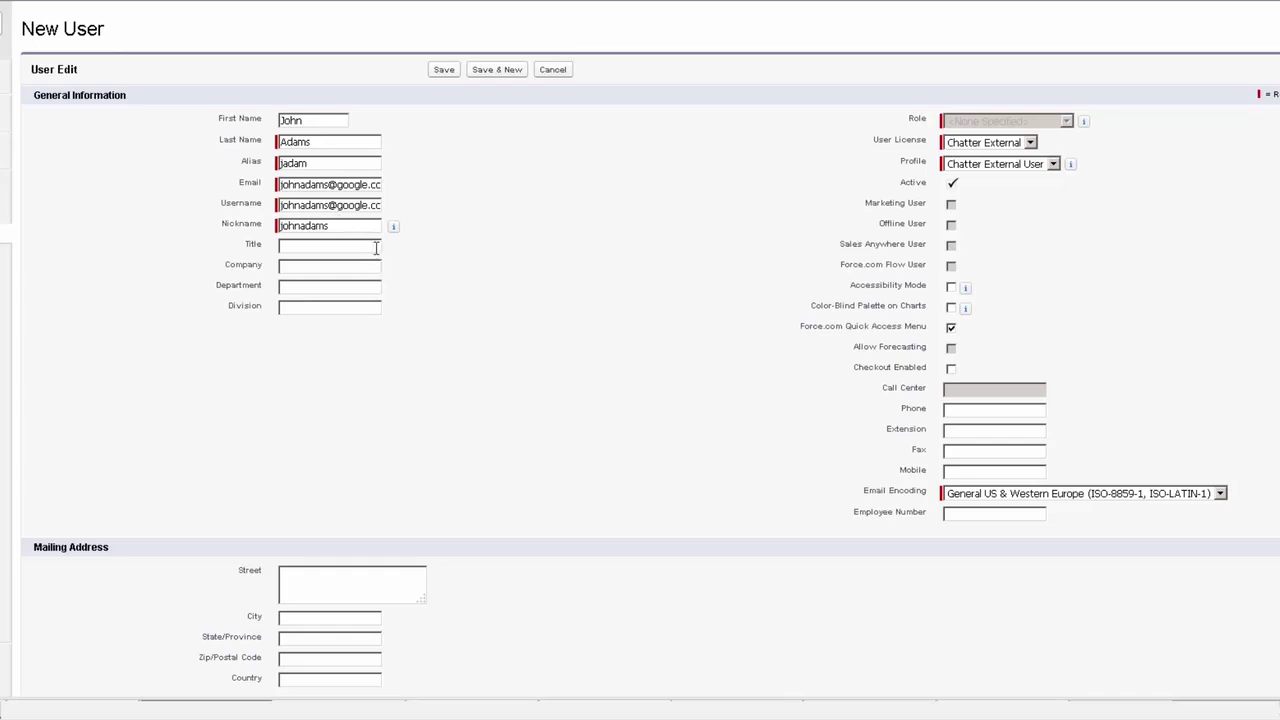
- Keep the user licence as Chatter External and the profile as Chatter External User
click(980, 146)
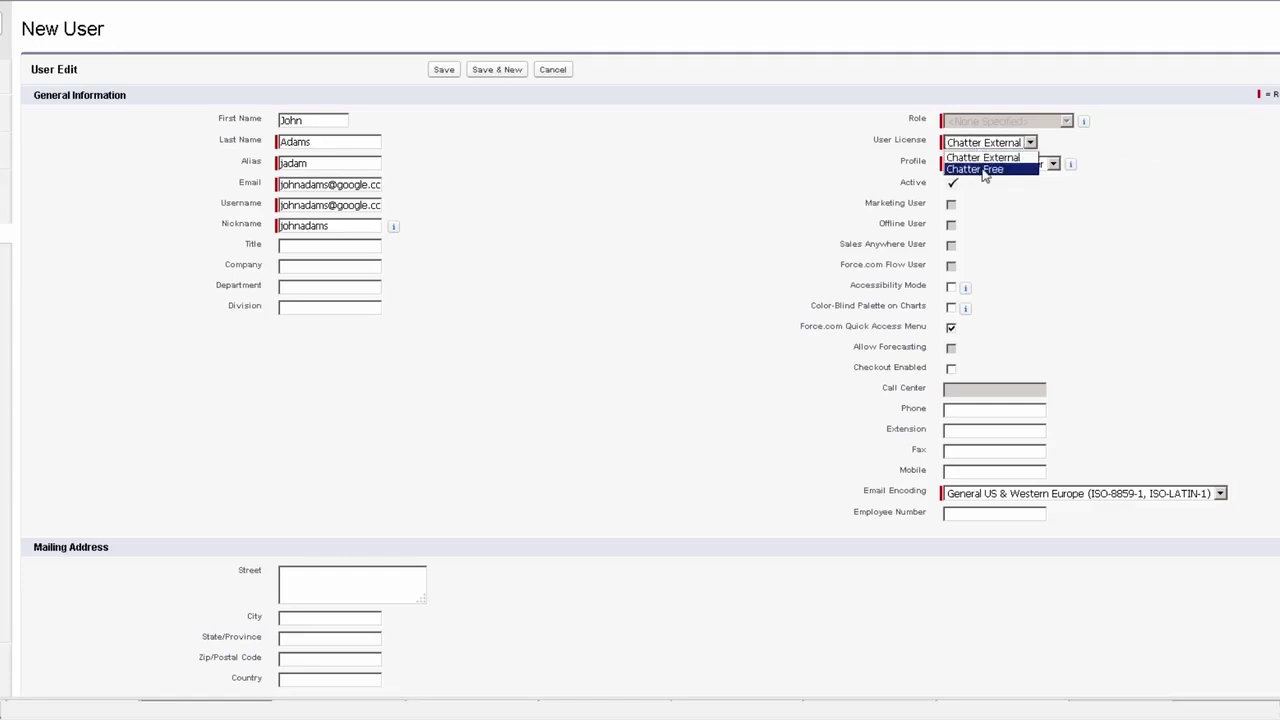
click(985, 170)
click(1003, 163)
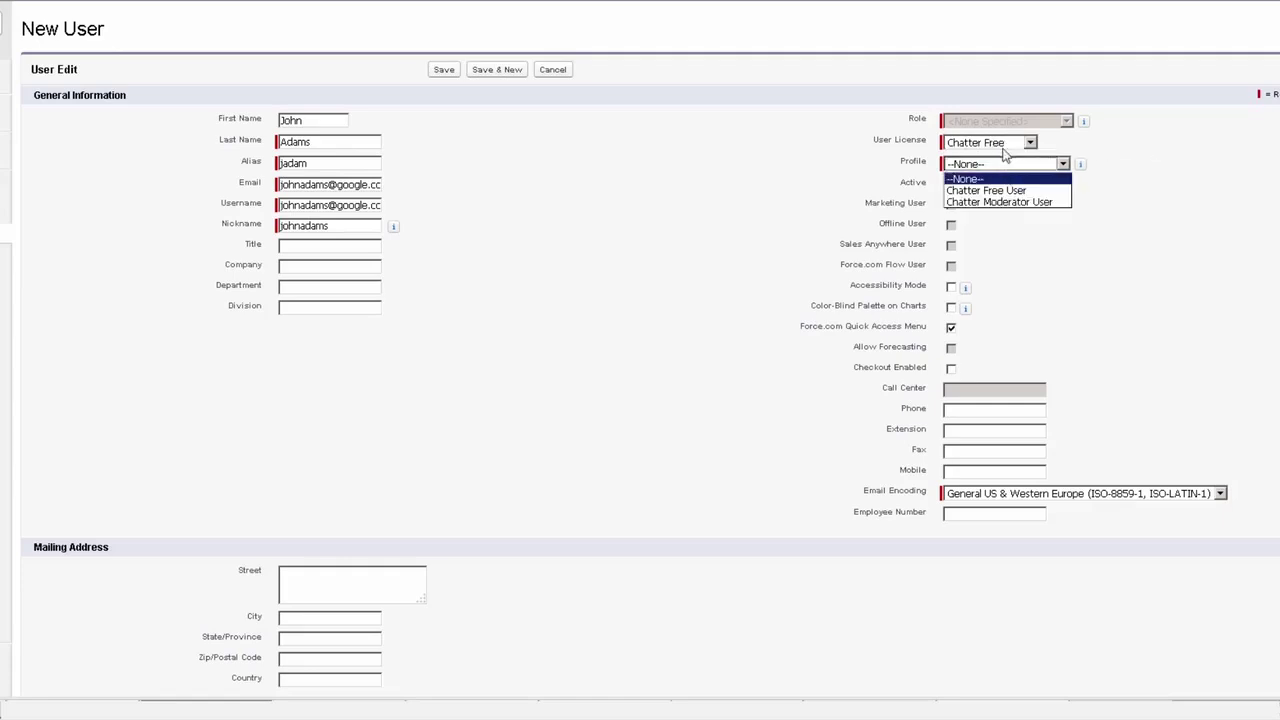
click(1005, 145)
click(1004, 158)
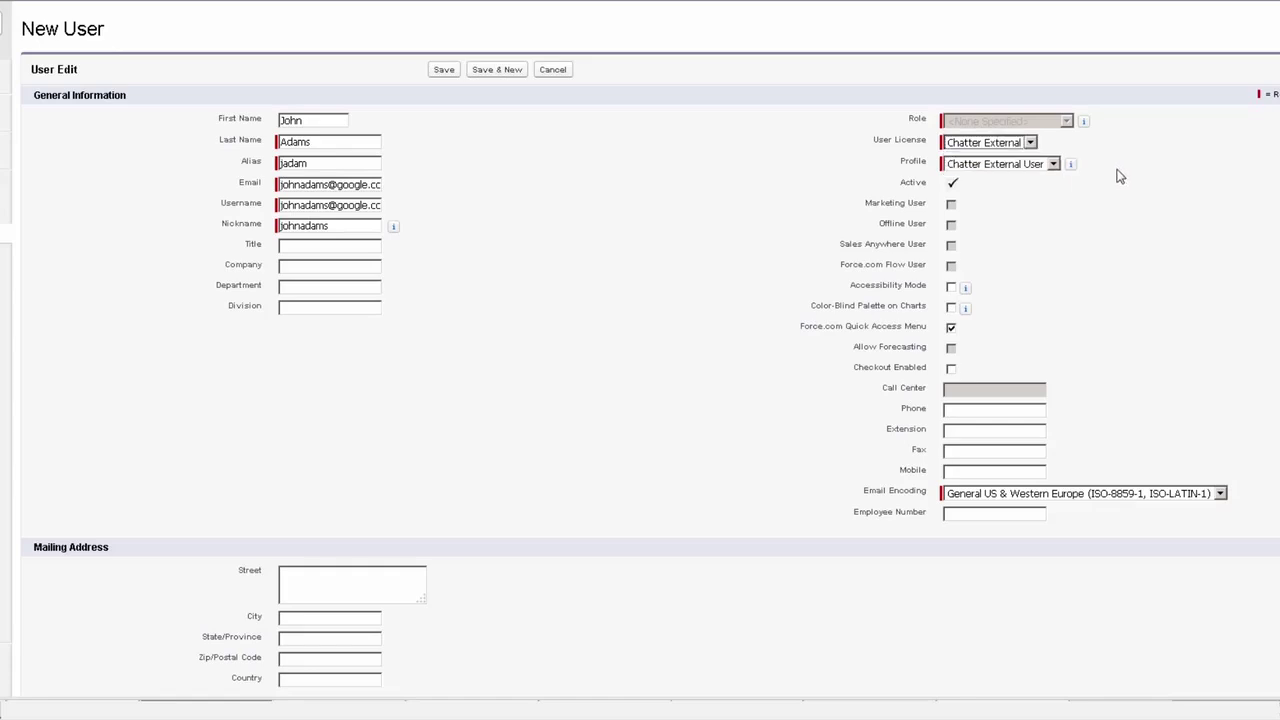
click(1050, 165)
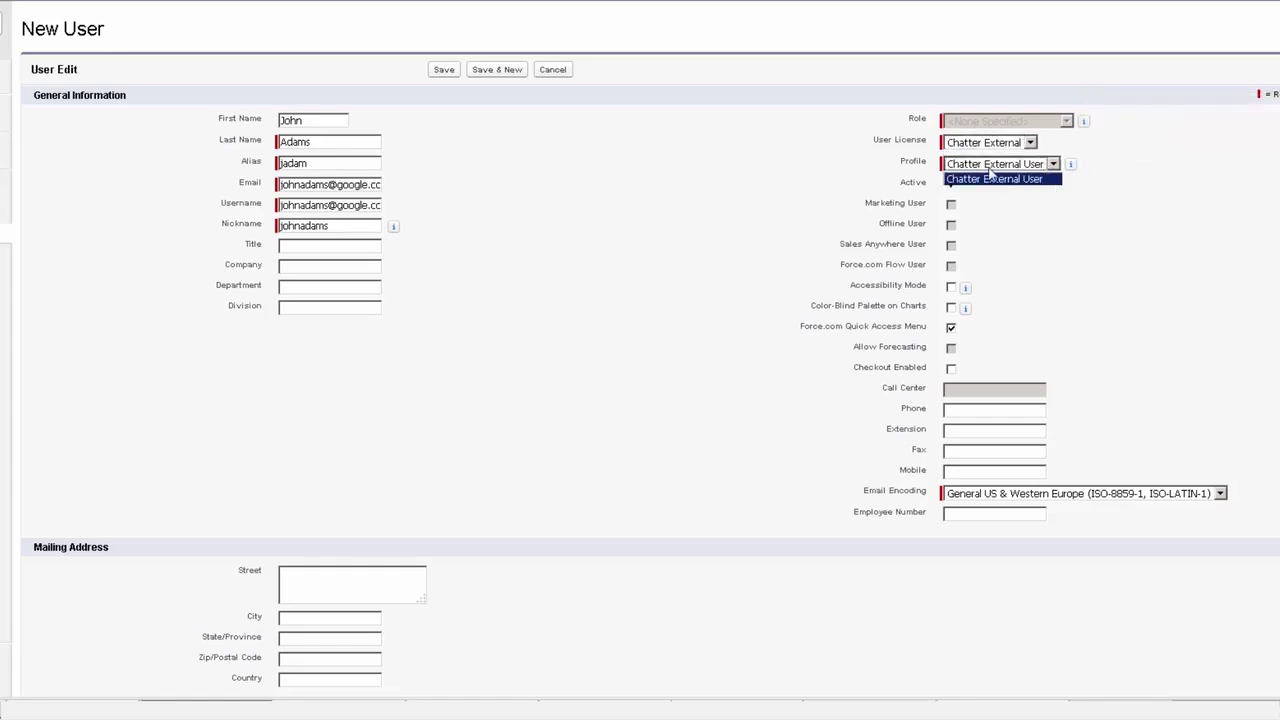
click(1026, 186)
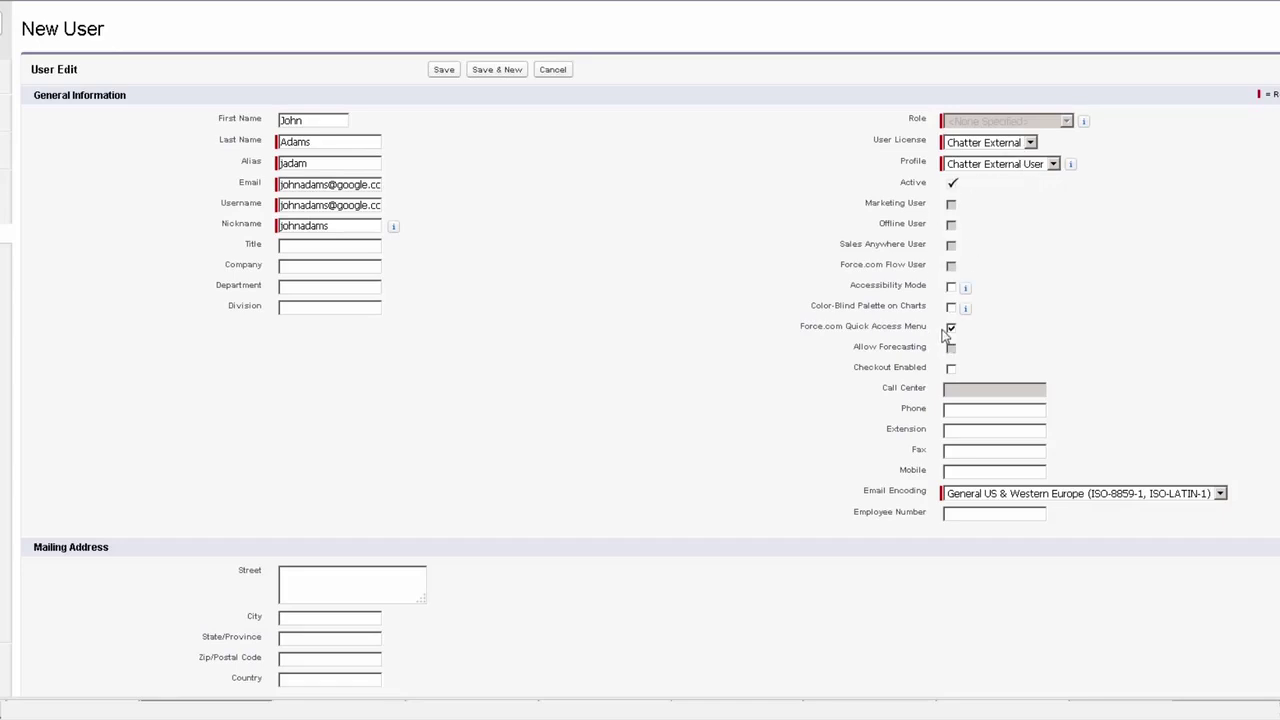
- Turn off Force.com Quick Access Menu and the new-password e-mail, then save the user
scroll(952, 166, down, 3)
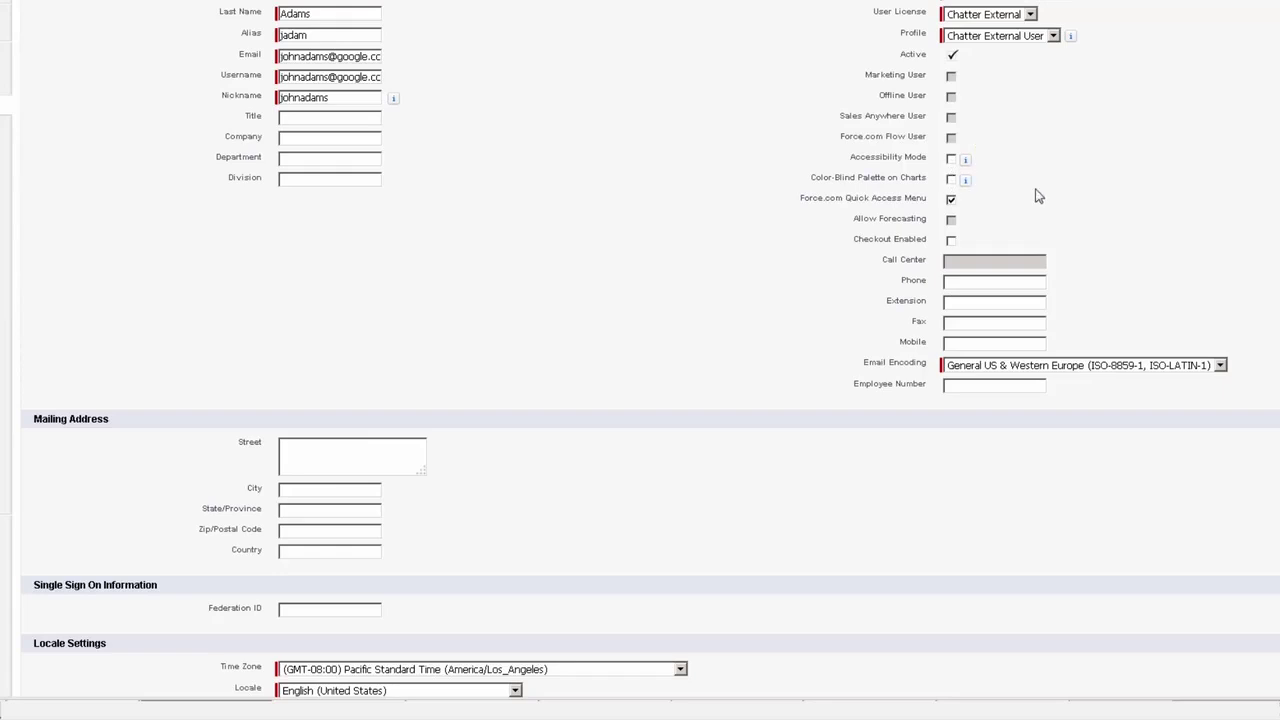
click(951, 200)
scroll(689, 263, down, 5)
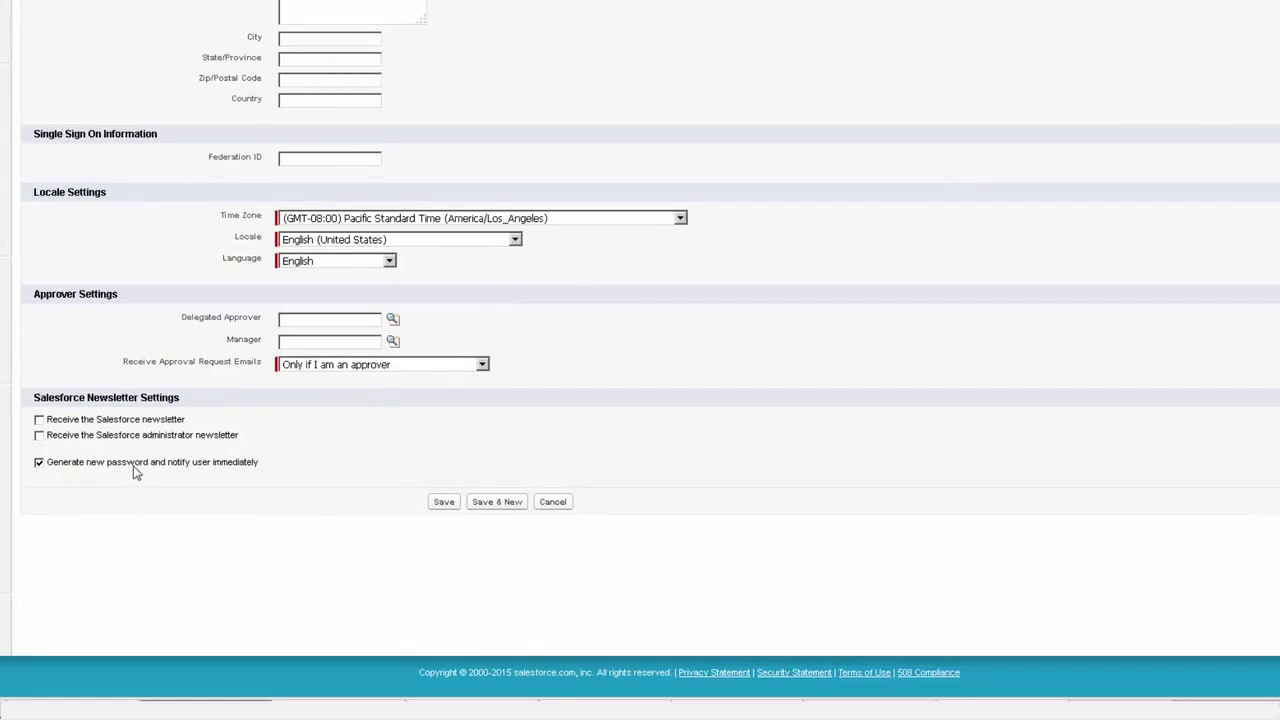
click(39, 463)
click(440, 504)
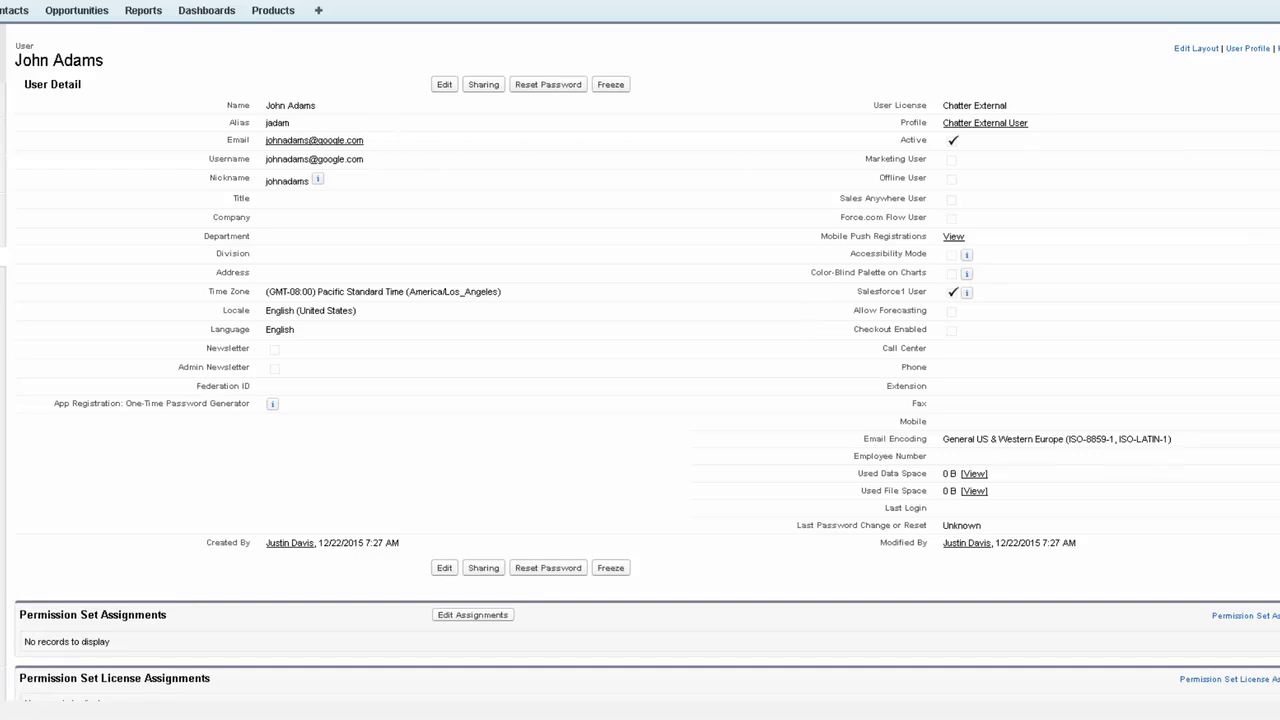
- Freeze and then unfreeze the new user's account
scroll(631, 149, down, 1)
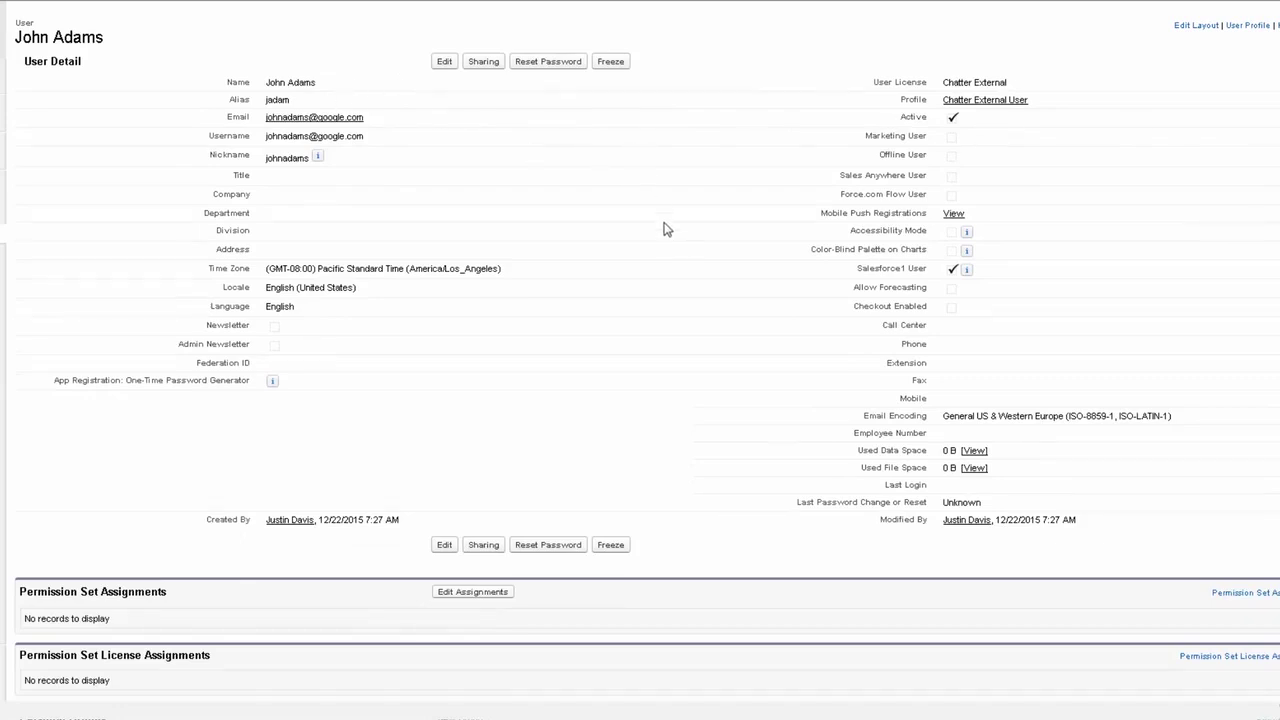
scroll(668, 268, up, 1)
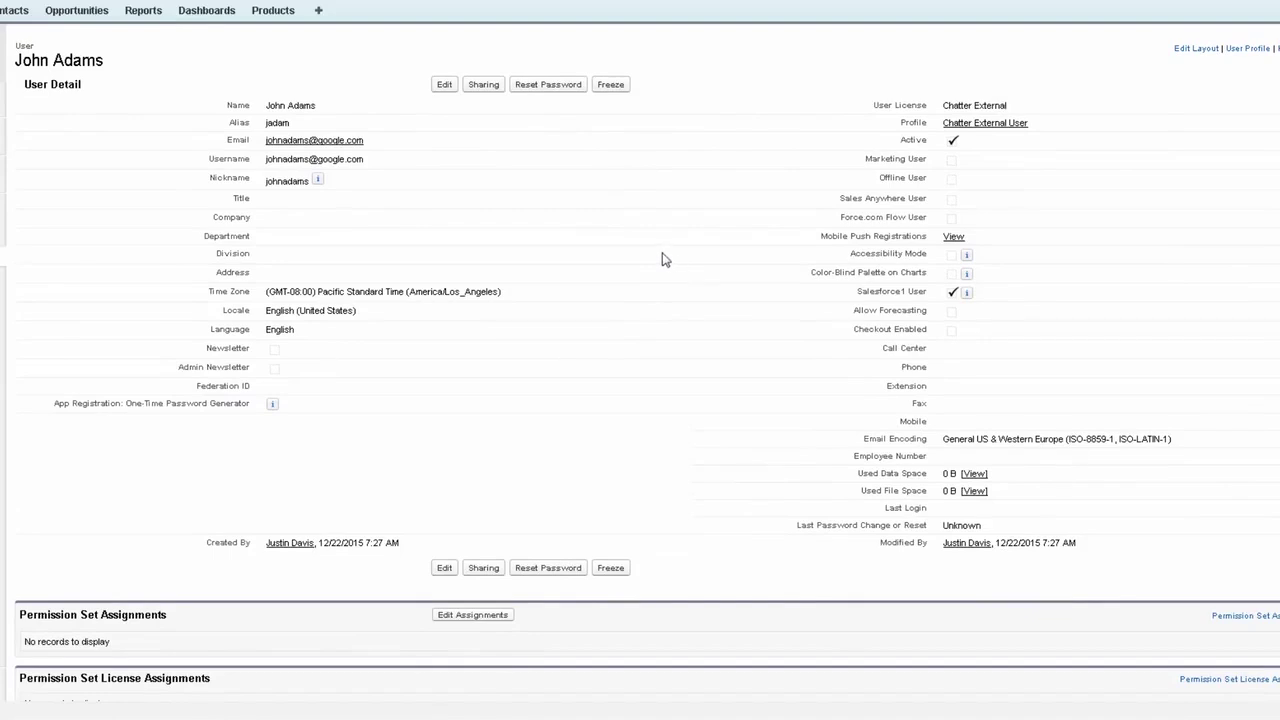
click(611, 86)
click(614, 88)
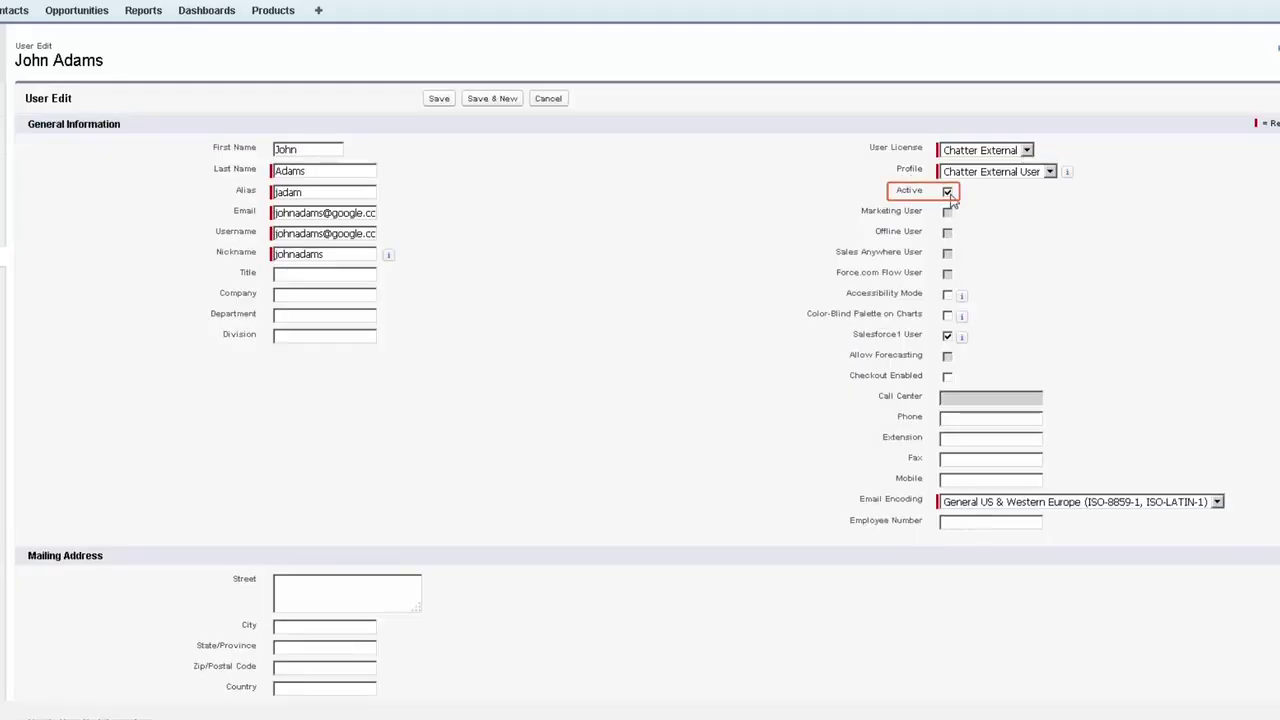
- Clear Active, accept the deactivation warning, and save the user as inactive
click(947, 192)
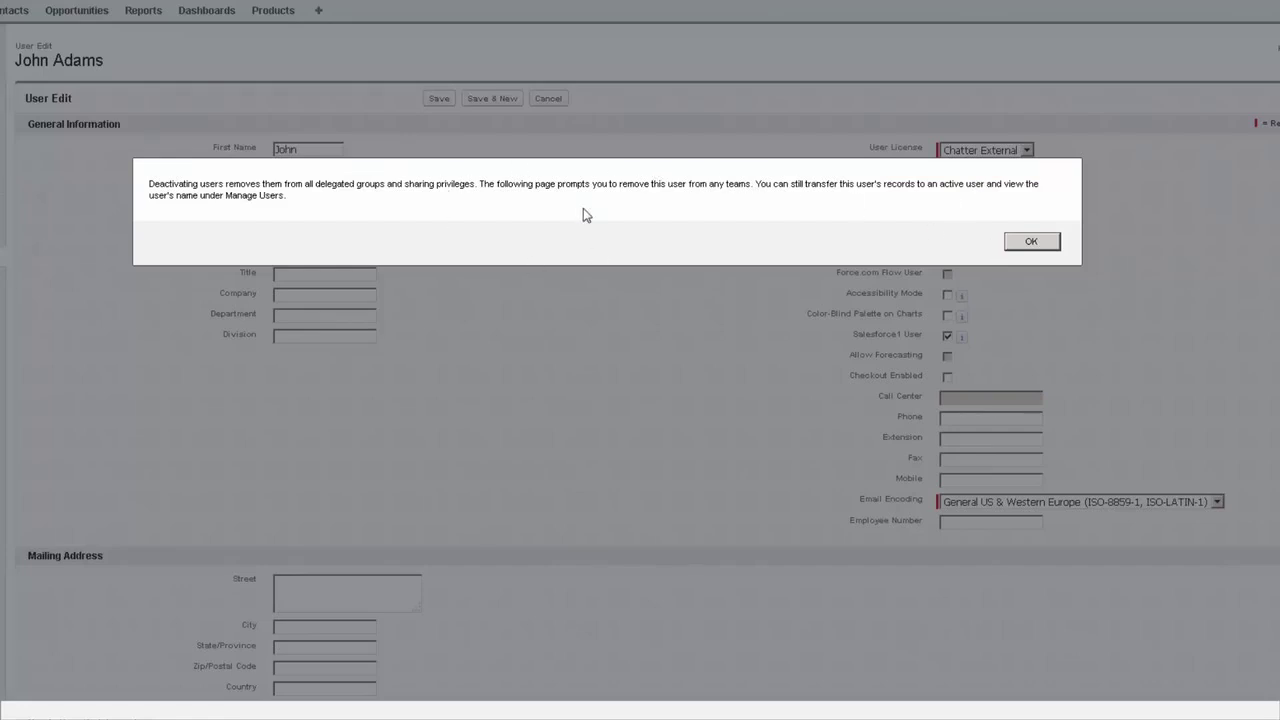
click(1032, 241)
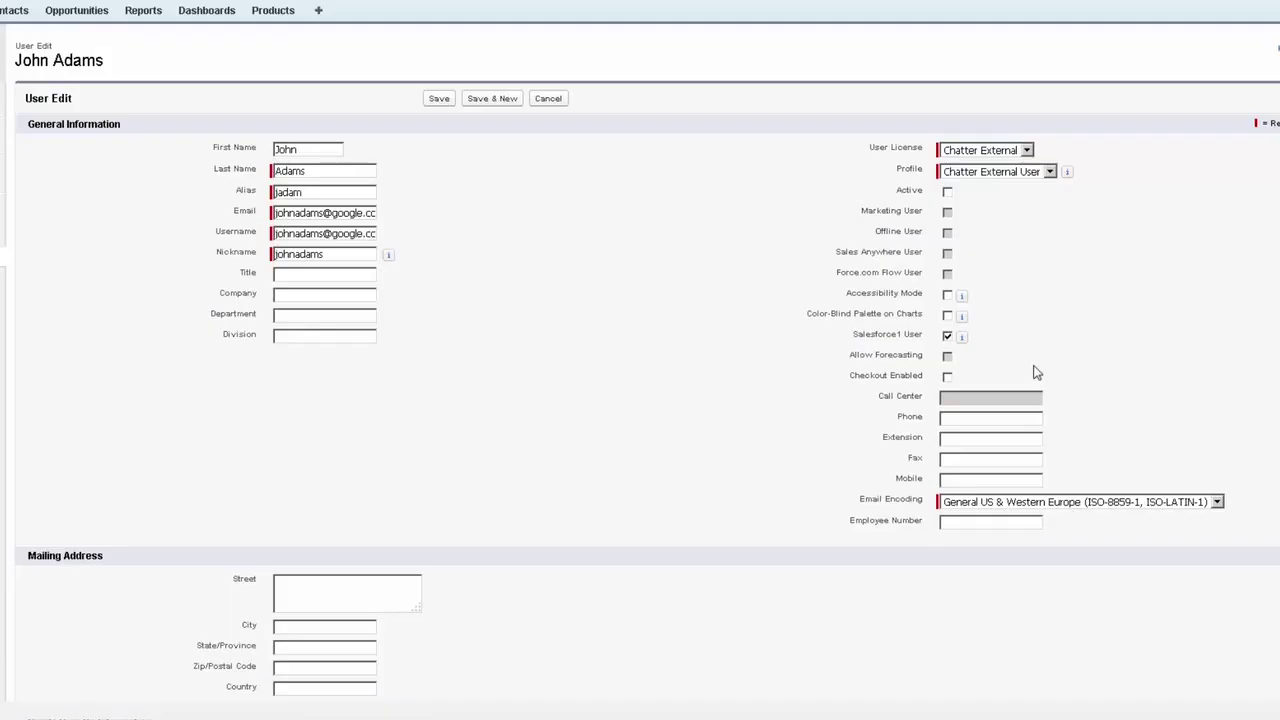
click(438, 102)
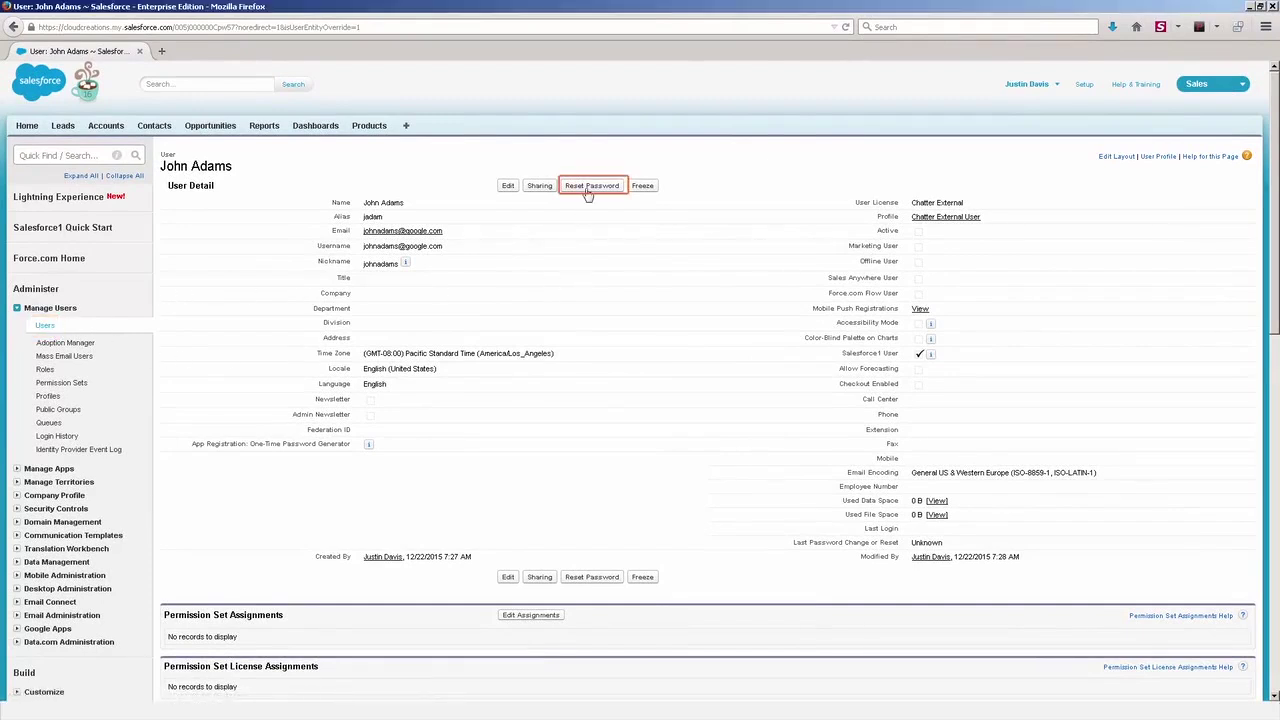
- Try a password reset on the inactive user, go back, and open the Users list
click(588, 192)
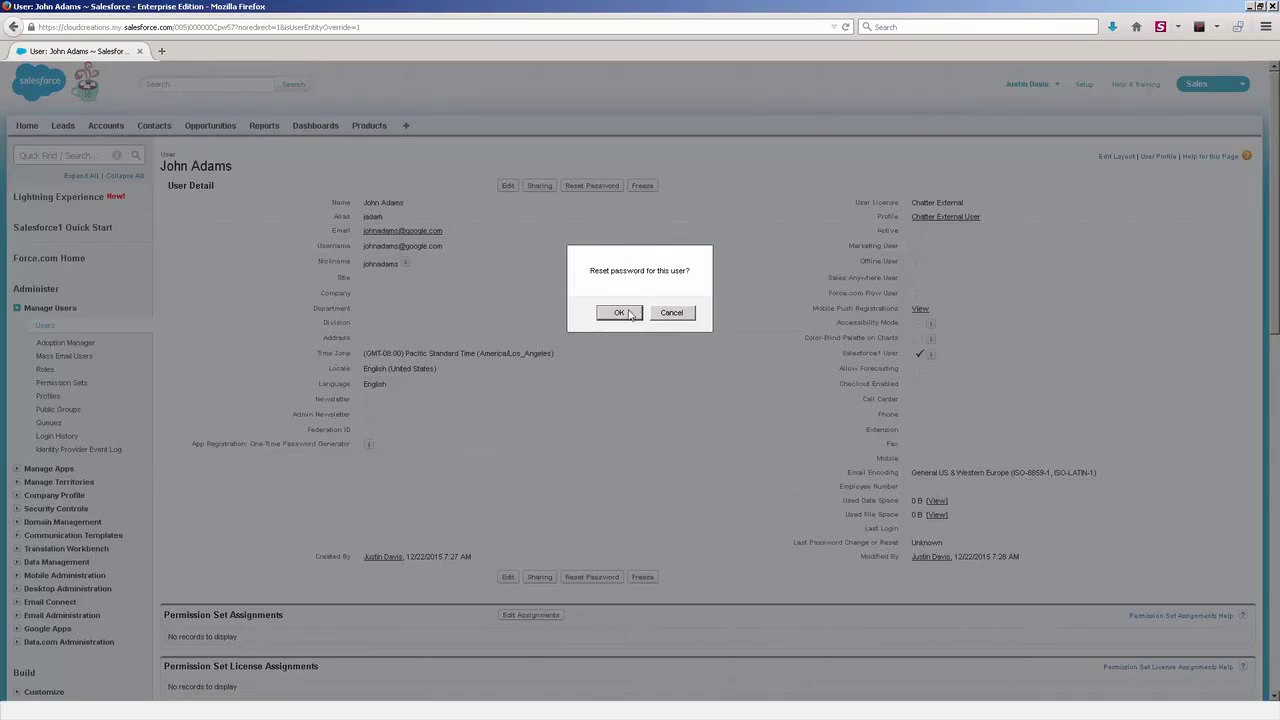
click(628, 312)
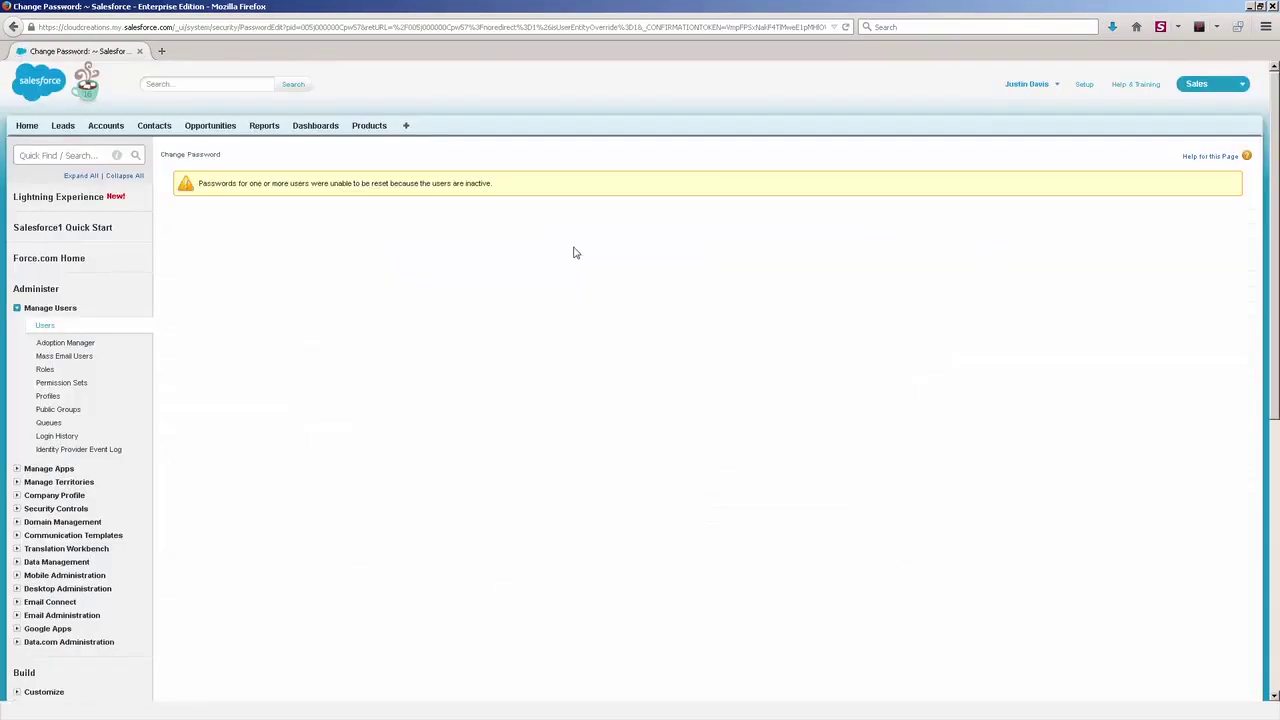
right_click(574, 252)
click(590, 261)
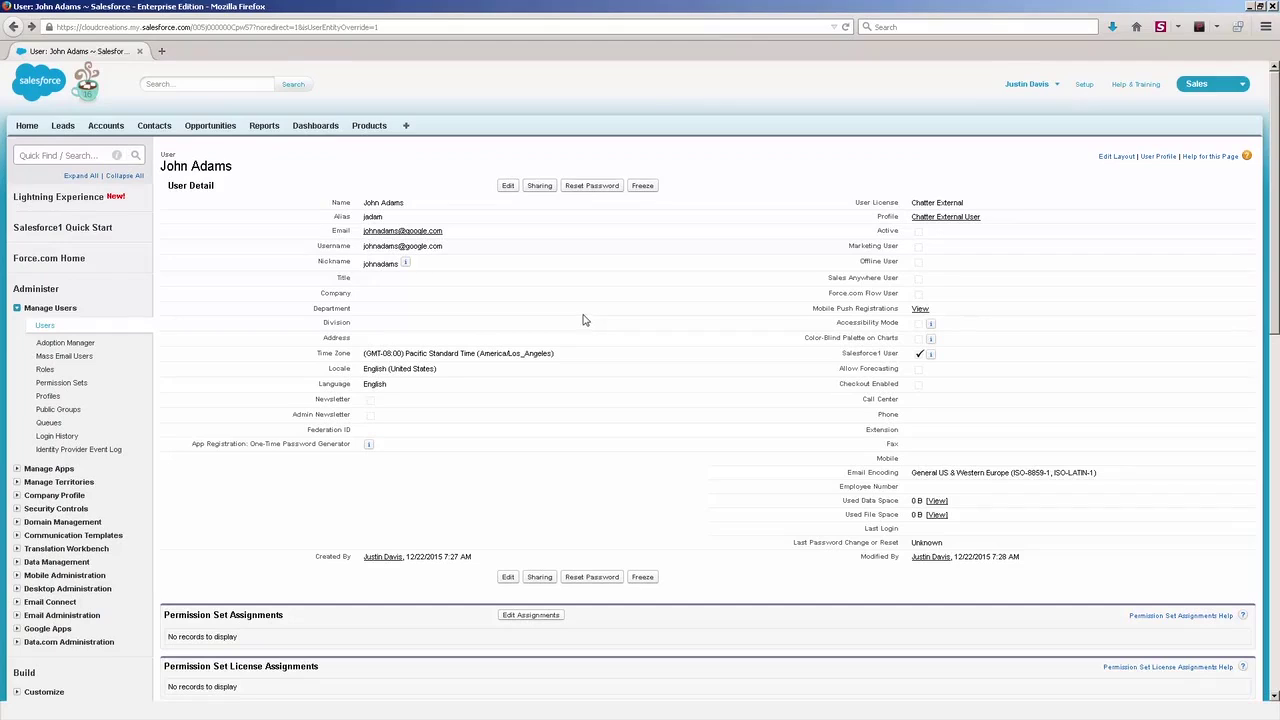
click(44, 327)
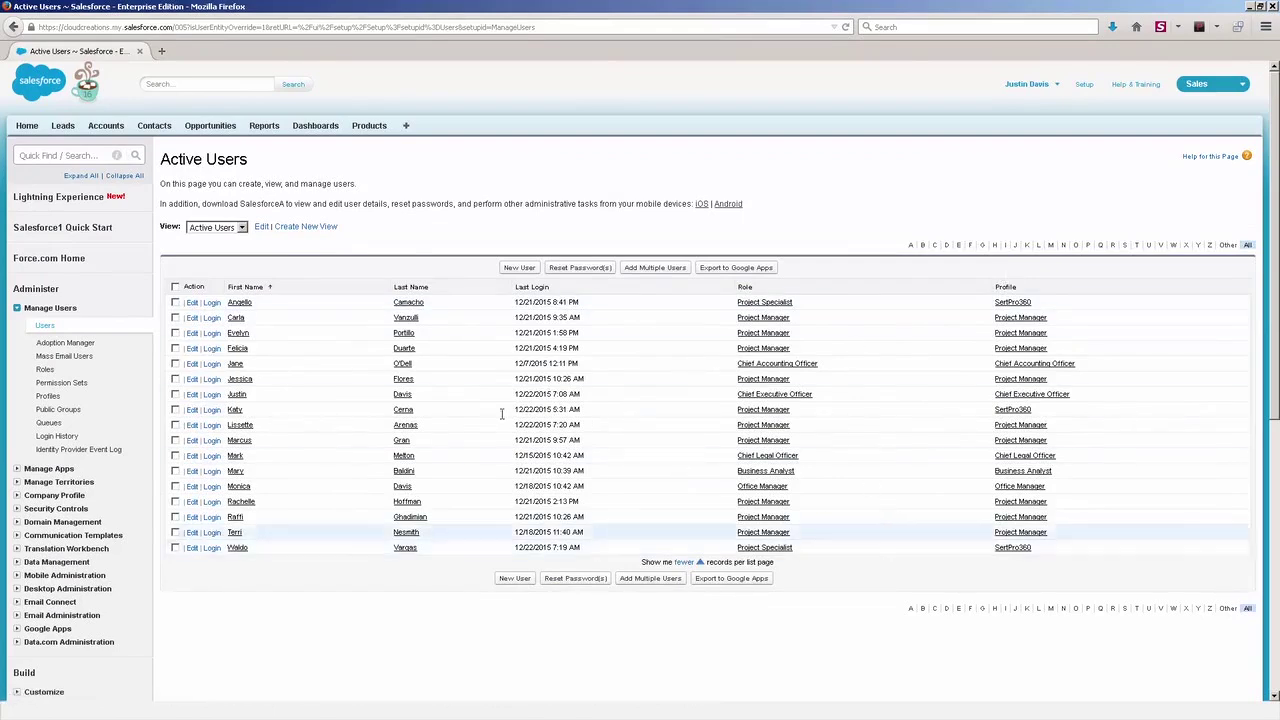
- Start a new user list view named Admin and set its filter field to Profile
click(320, 227)
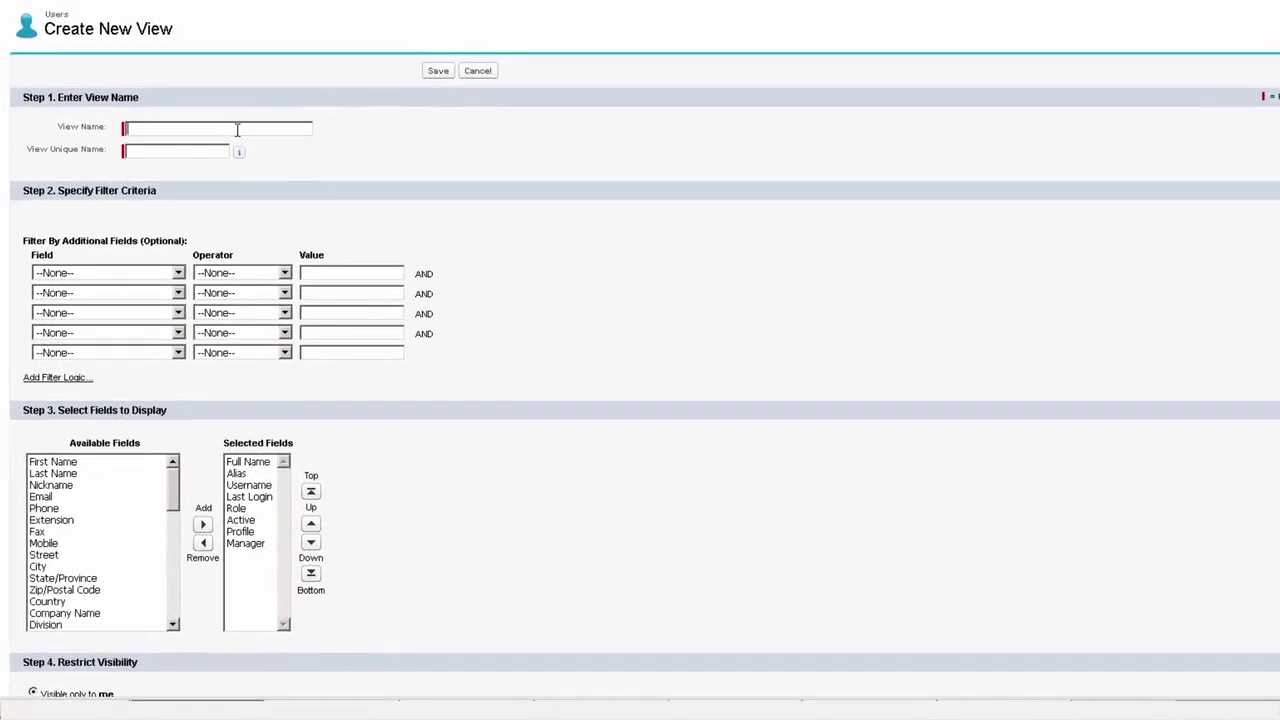
text(Admin)
key(Tab)
click(145, 278)
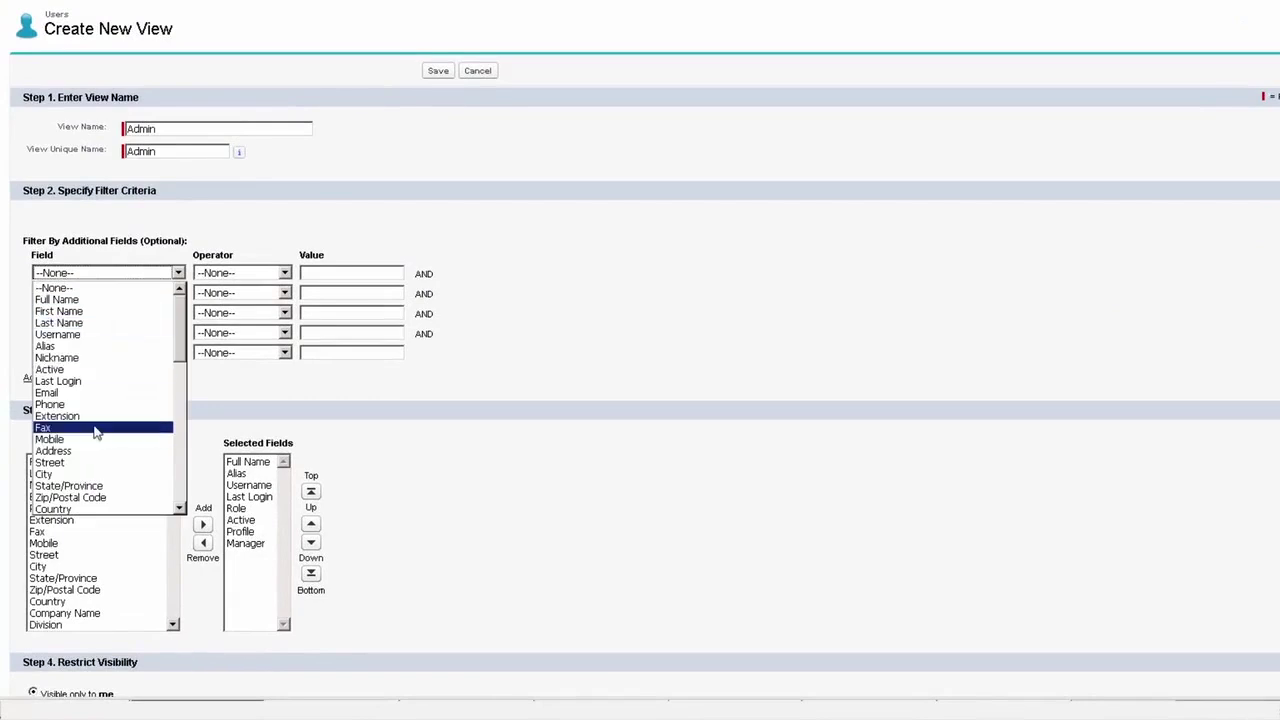
scroll(95, 440, down, 10)
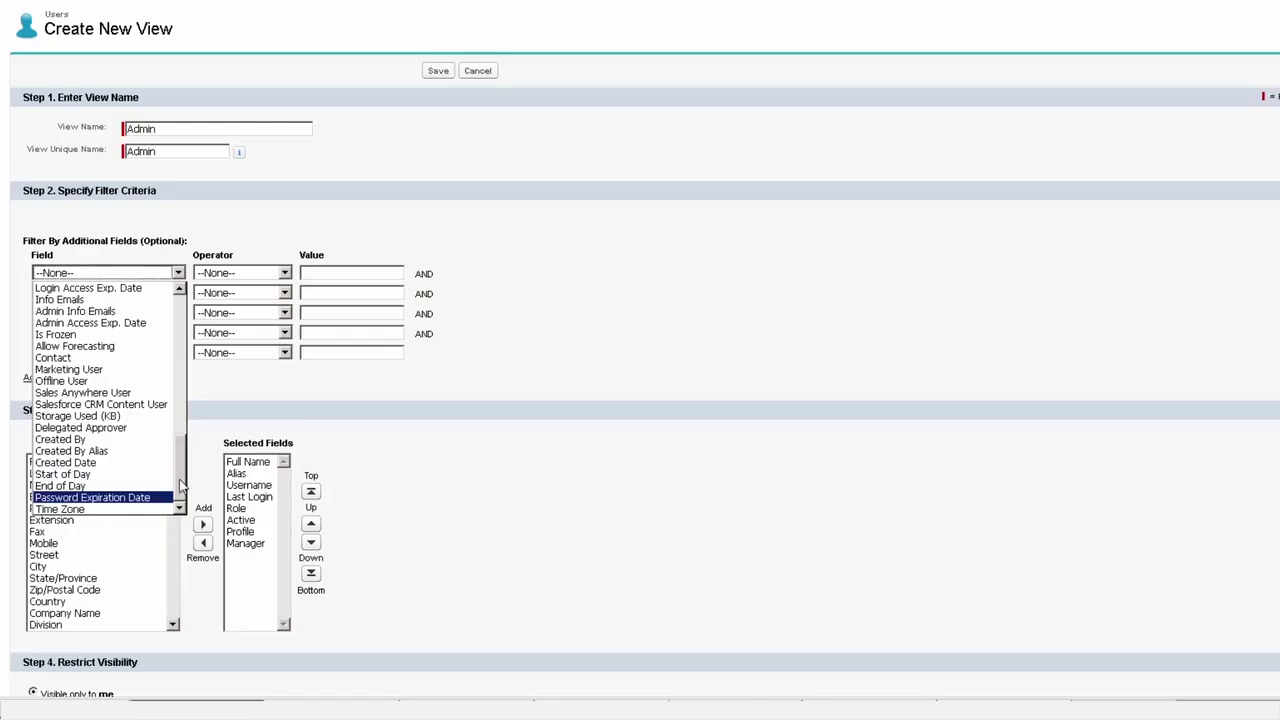
drag(181, 490, 190, 432)
click(62, 377)
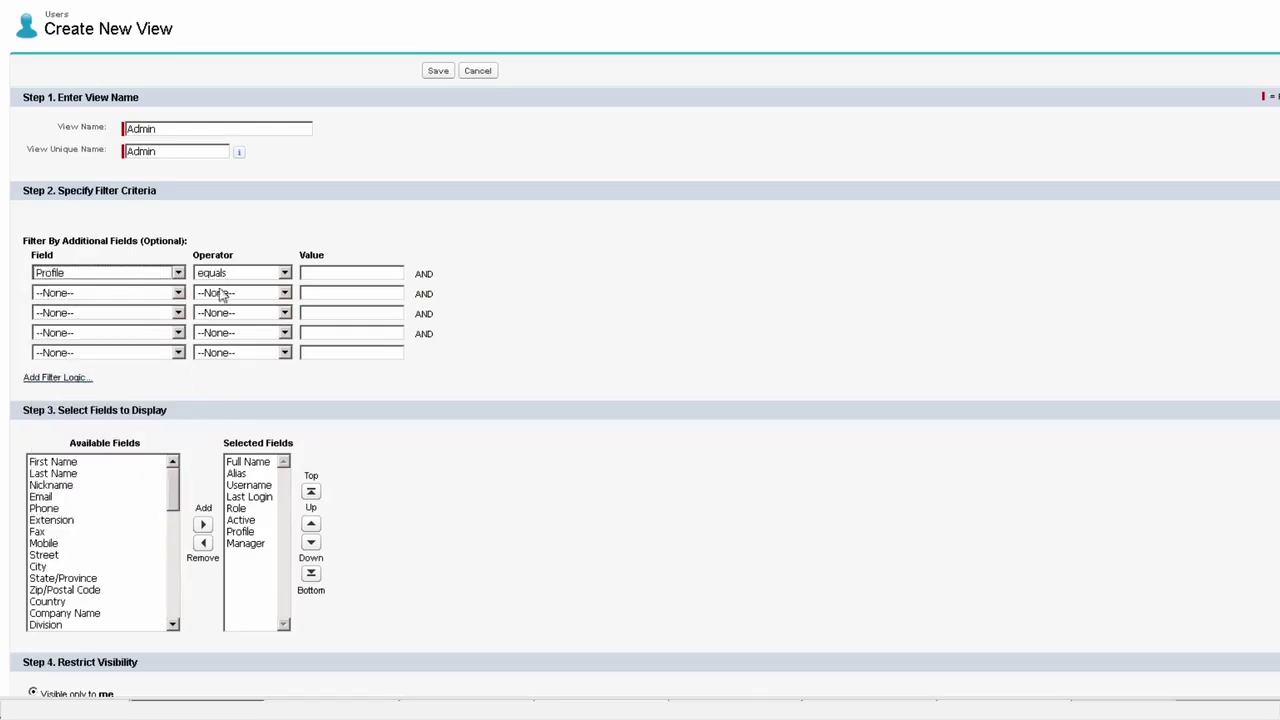
- Make the filter Profile contains 'Administrator' and save the view
click(351, 272)
text(Ad)
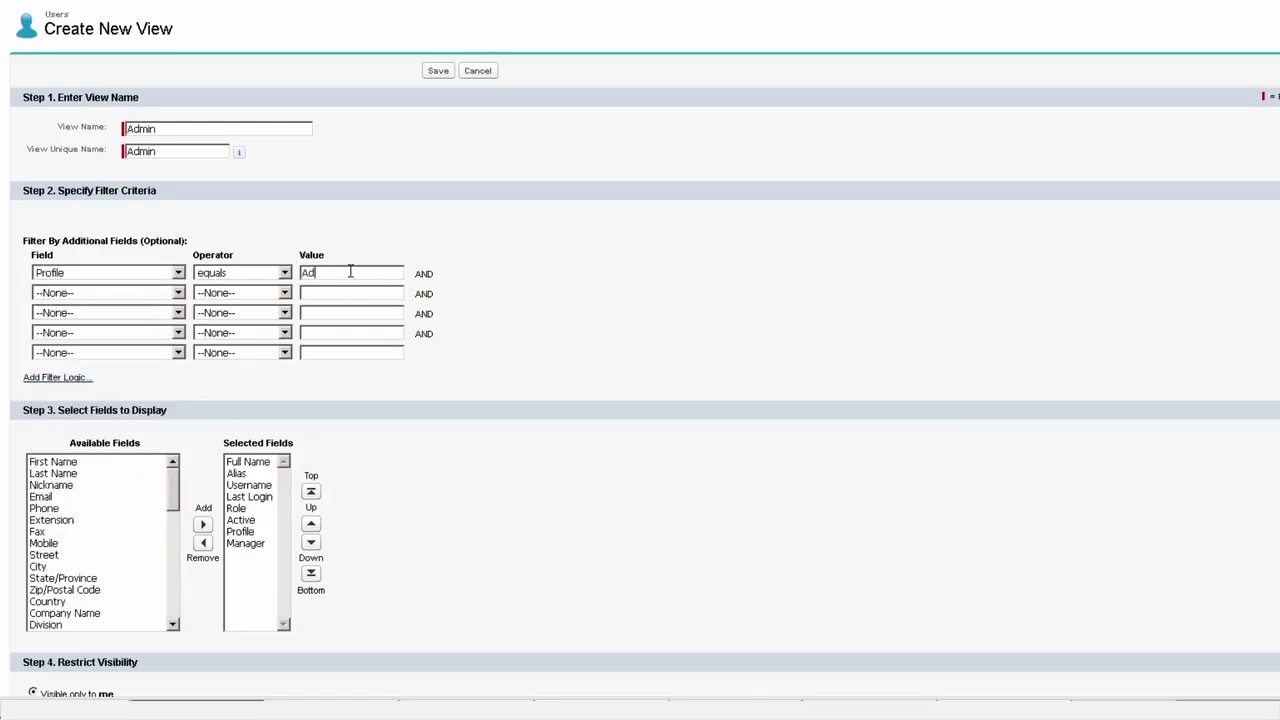
text(ministrator)
scroll(597, 294, down, 3)
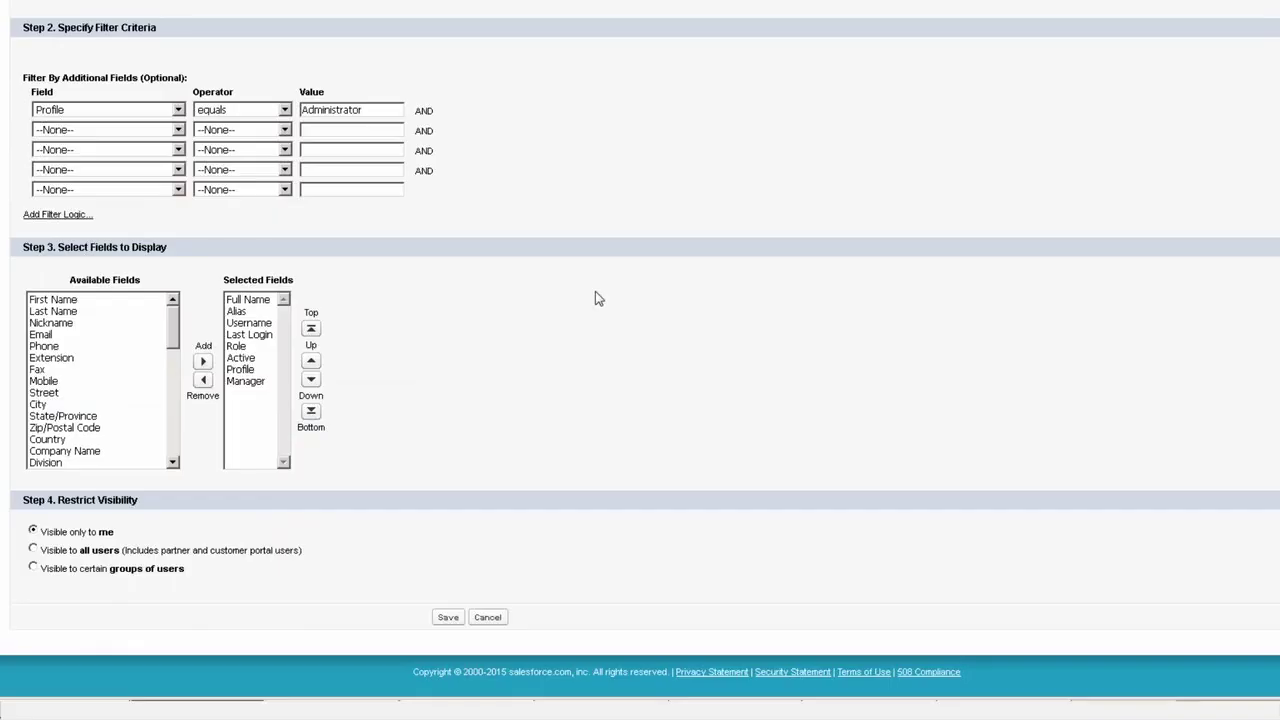
scroll(357, 409, up, 3)
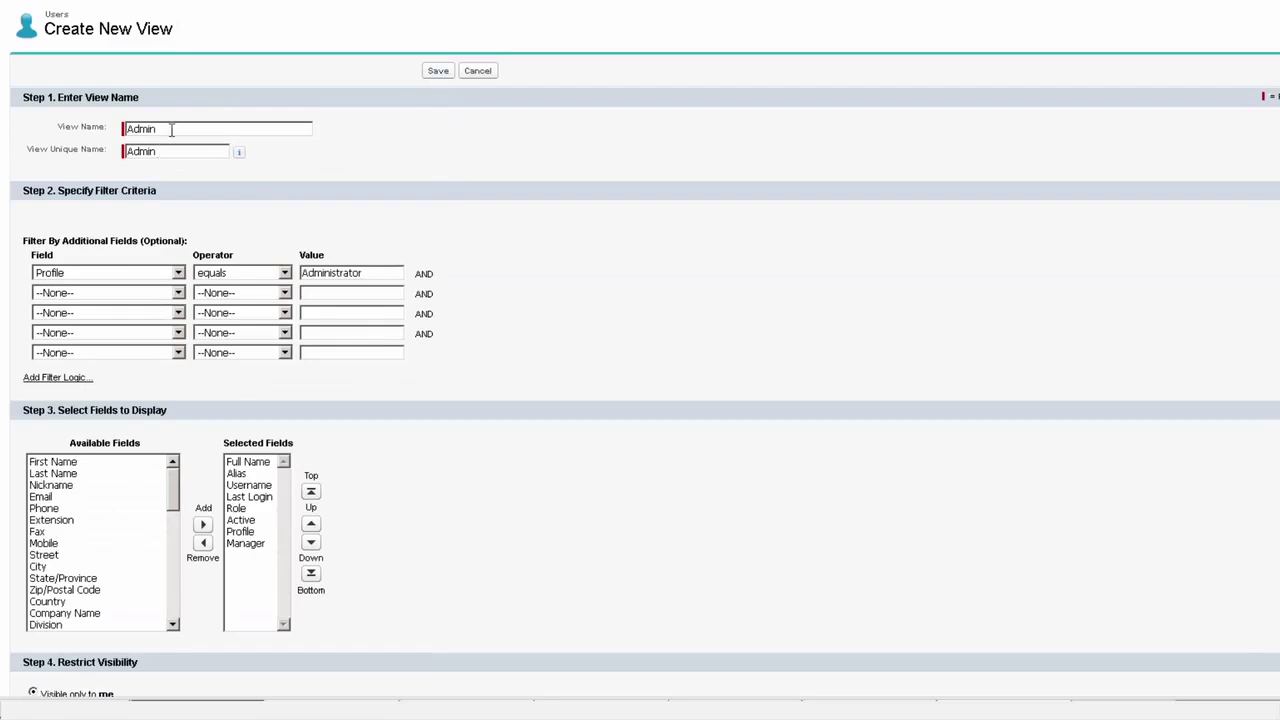
click(230, 278)
click(225, 369)
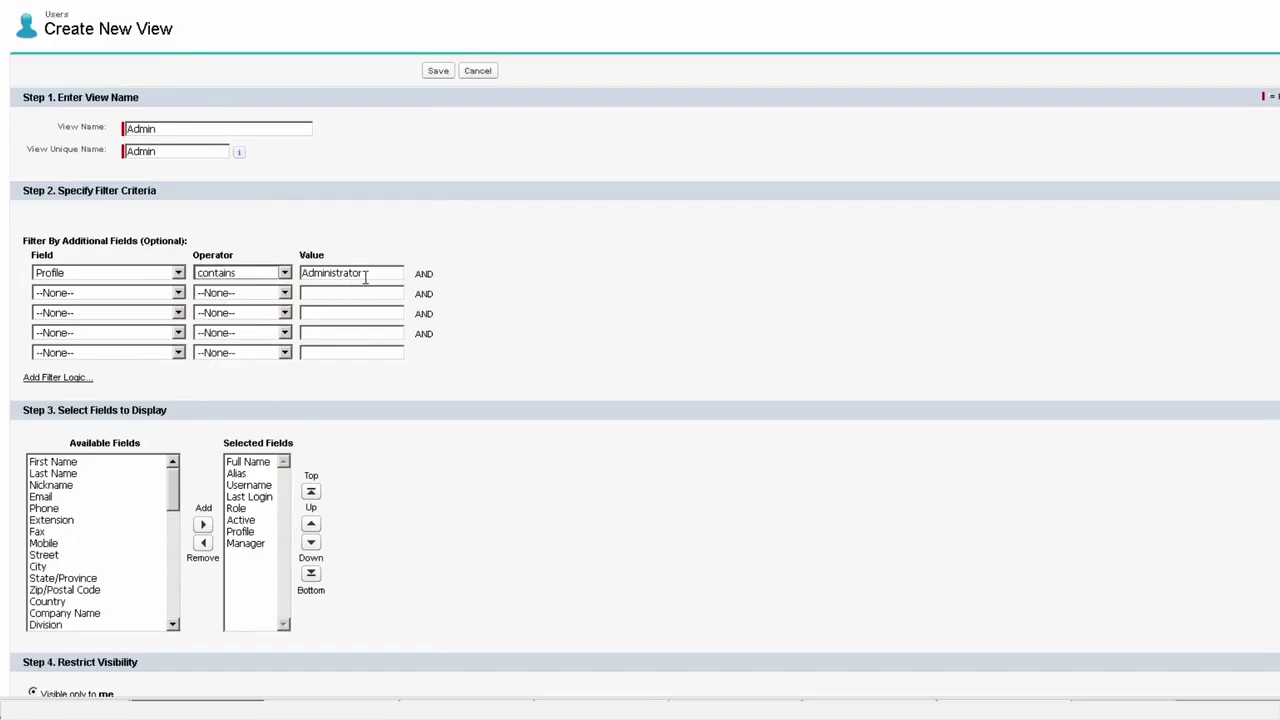
click(438, 72)
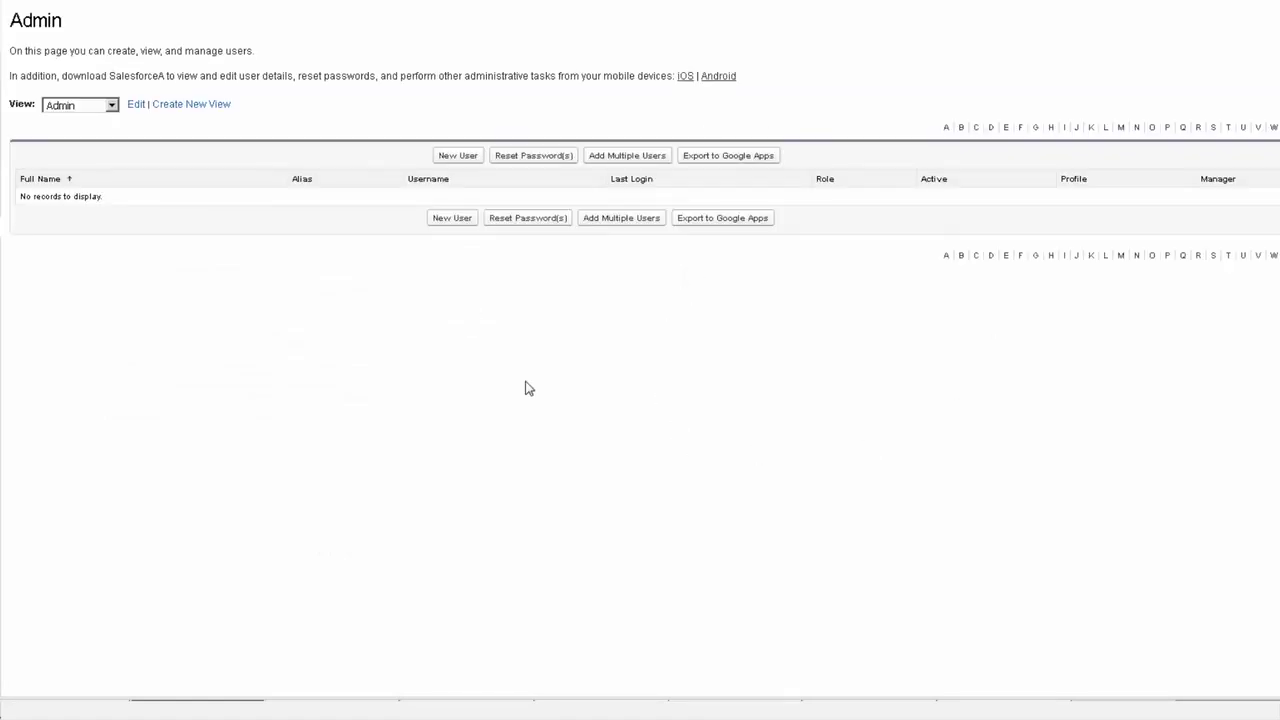
- Change the Admin view's filter value to 'Chief Executi', save, then switch to Active Users
click(135, 106)
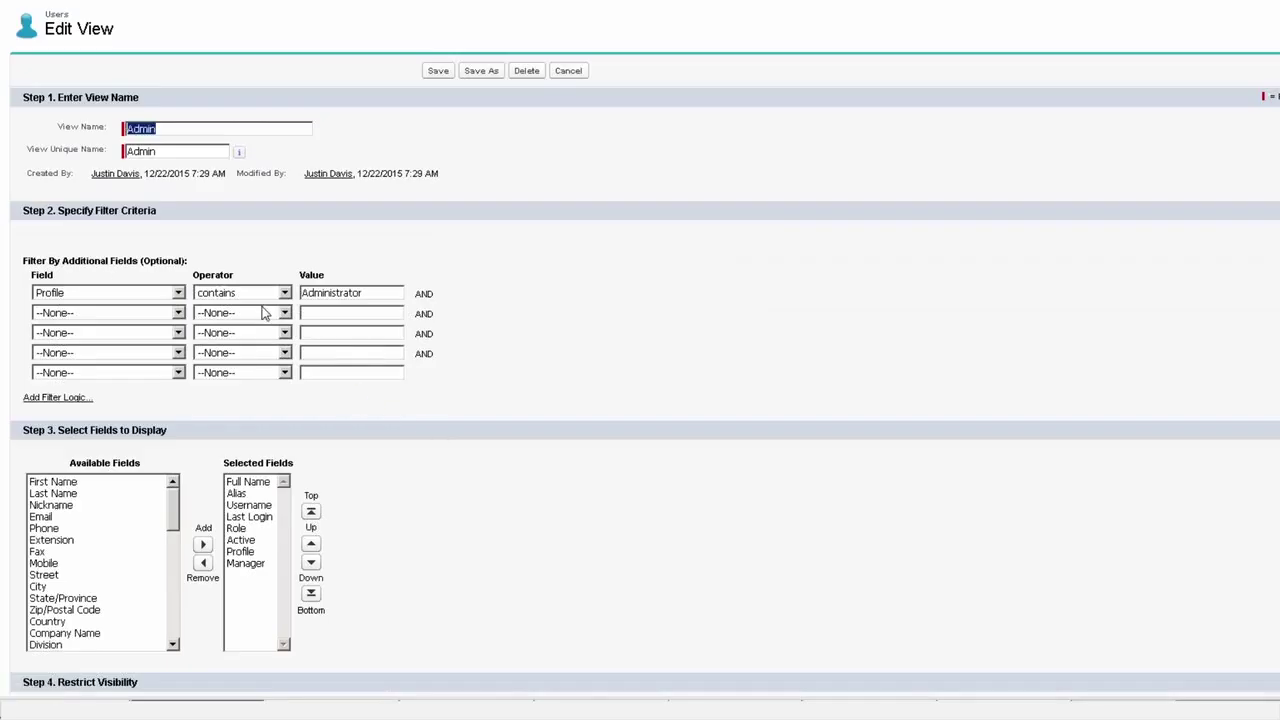
drag(385, 293, 102, 293)
text(Chief Ex)
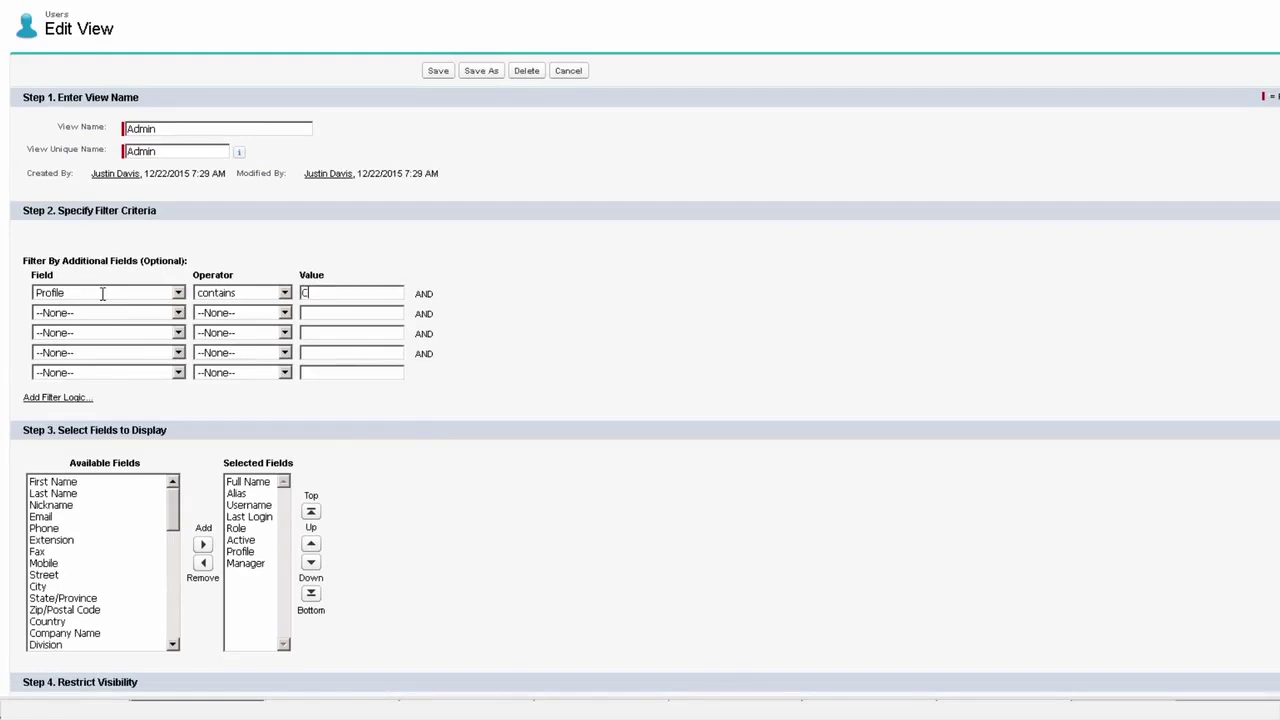
text(ecutive)
click(431, 68)
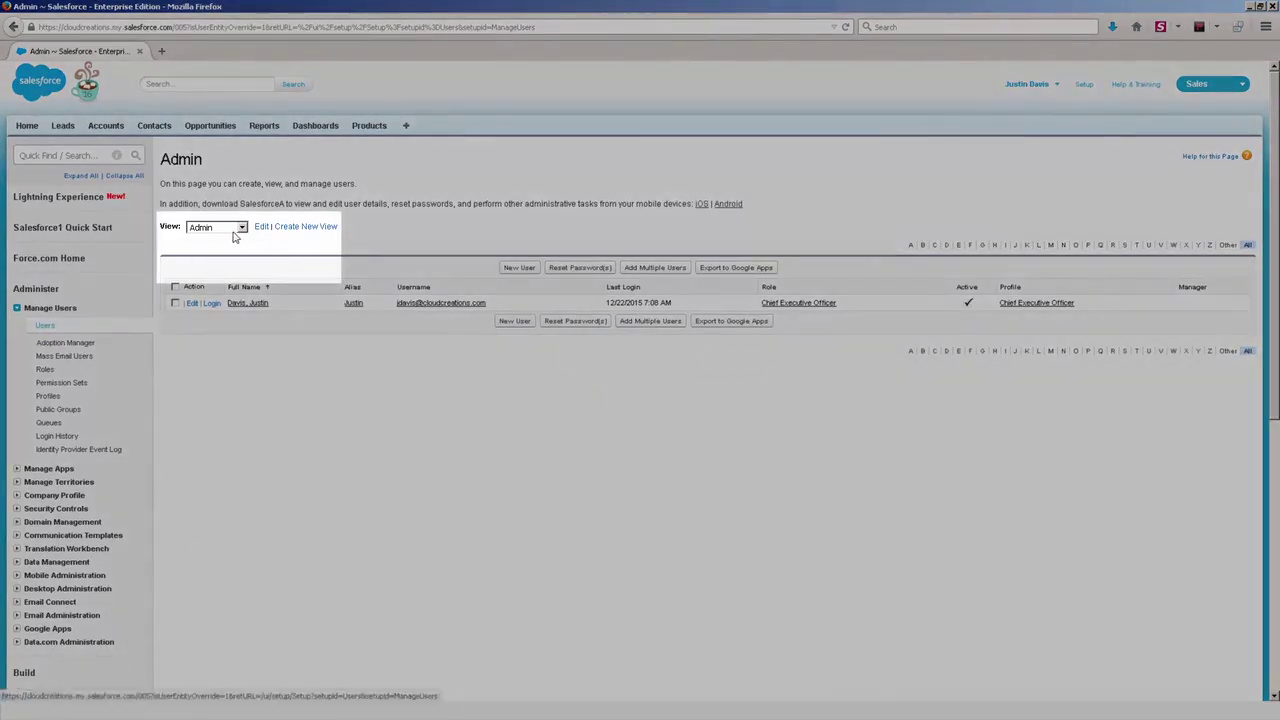
click(237, 229)
click(232, 241)
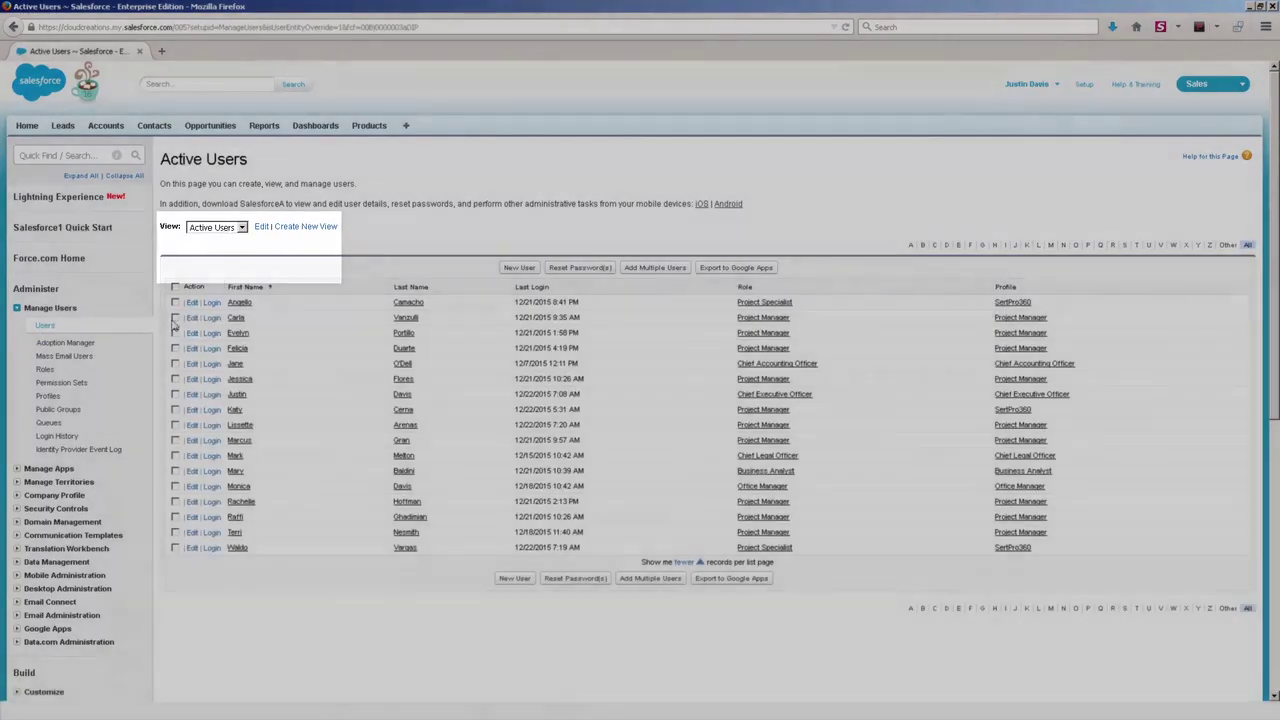
- Tick the first five users in the Active Users list
click(175, 302)
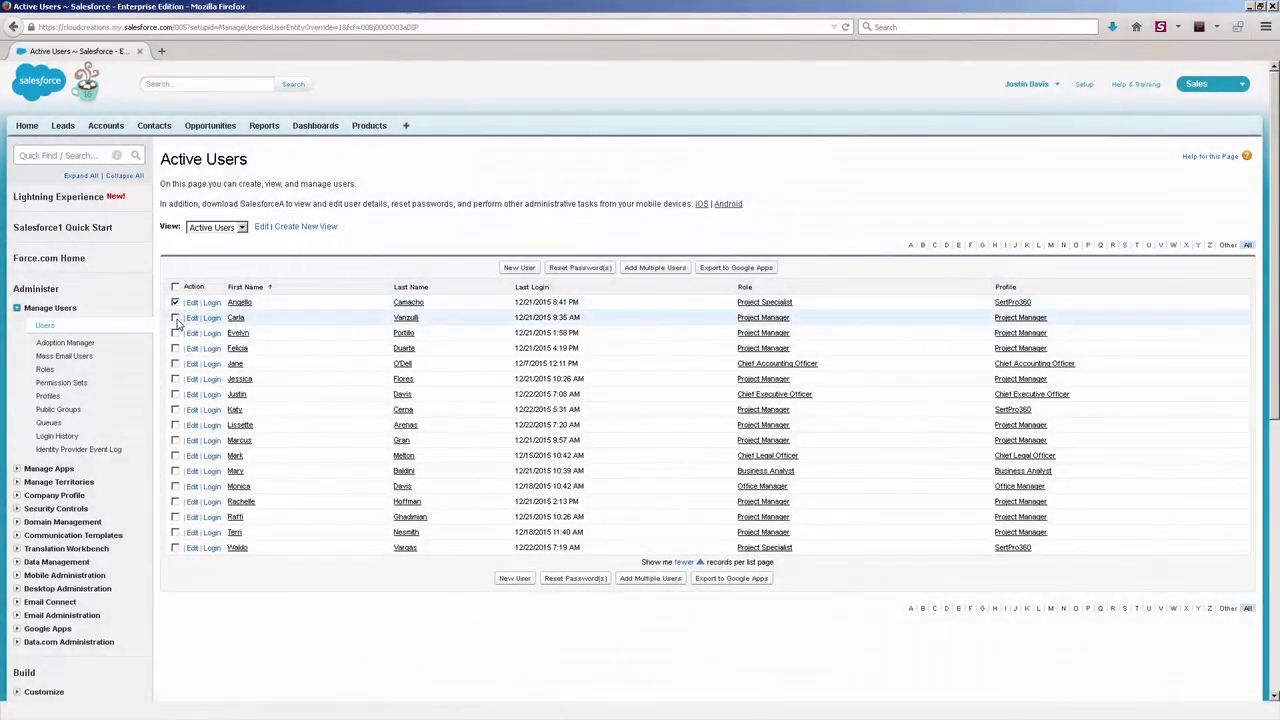
click(175, 317)
click(175, 333)
click(175, 348)
click(175, 363)
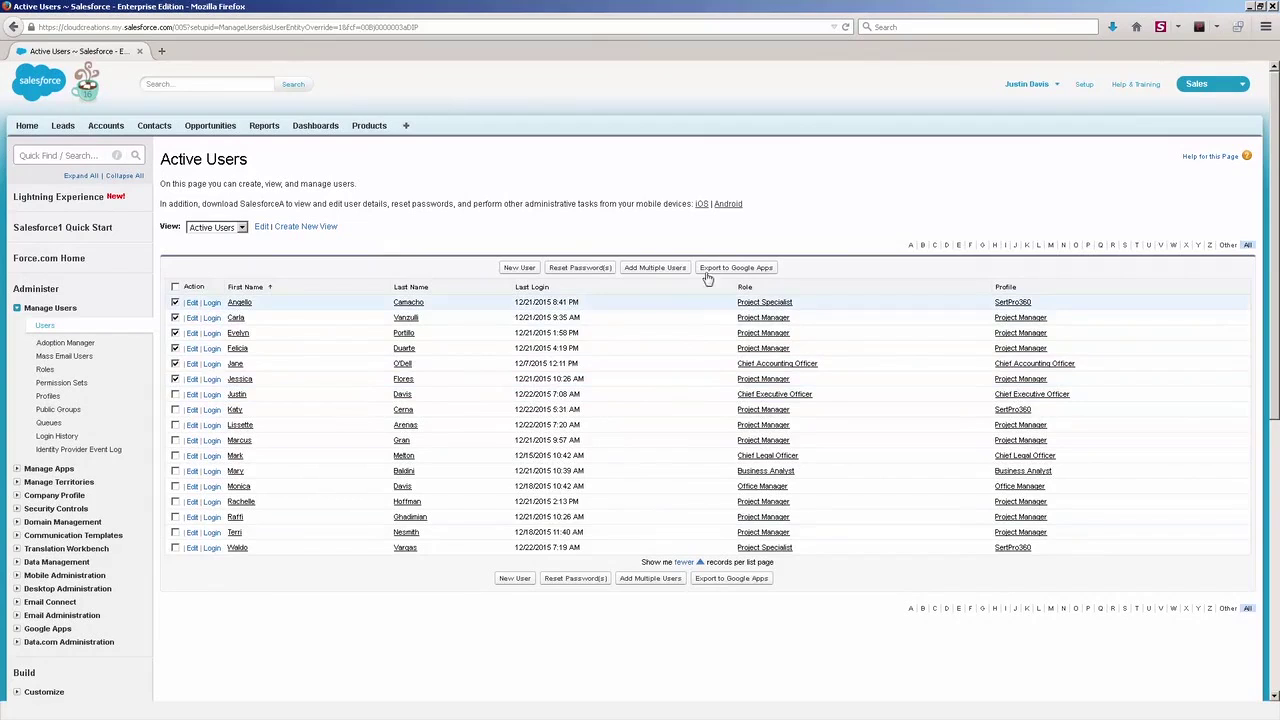
- Look over the Add Multiple Users licence choices without picking one, then return to Users
click(655, 267)
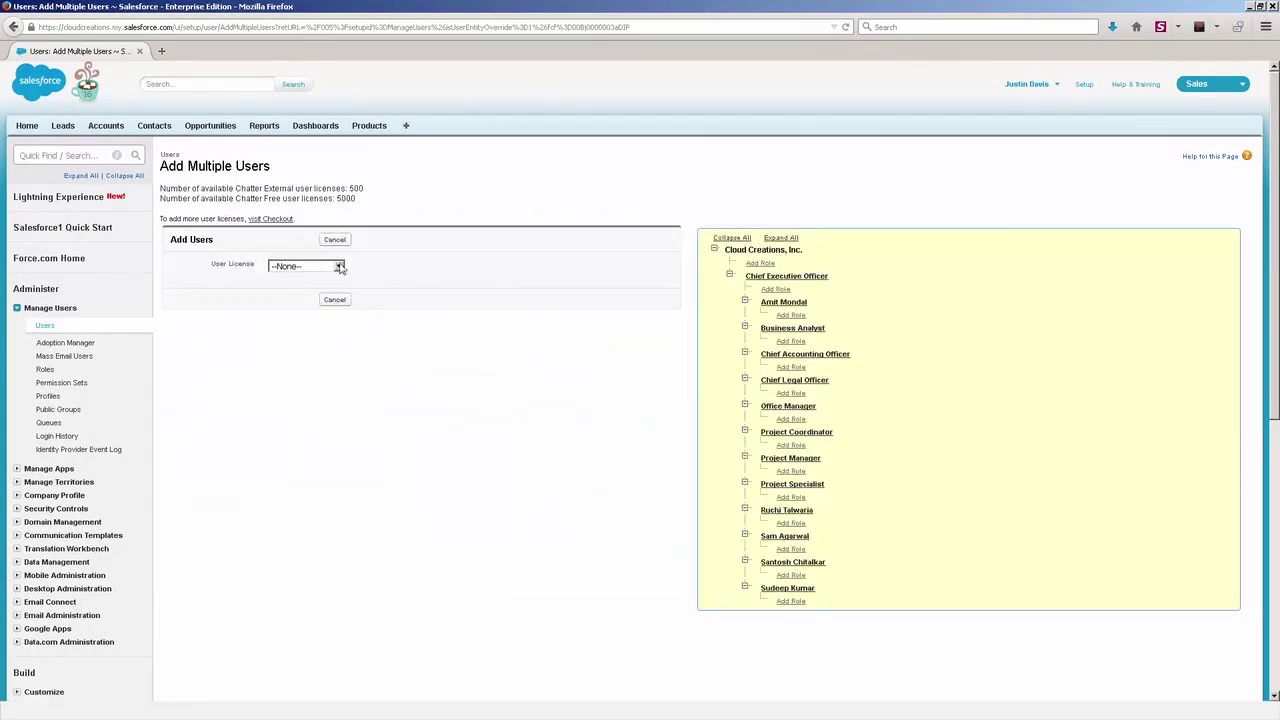
click(339, 266)
click(480, 245)
click(46, 327)
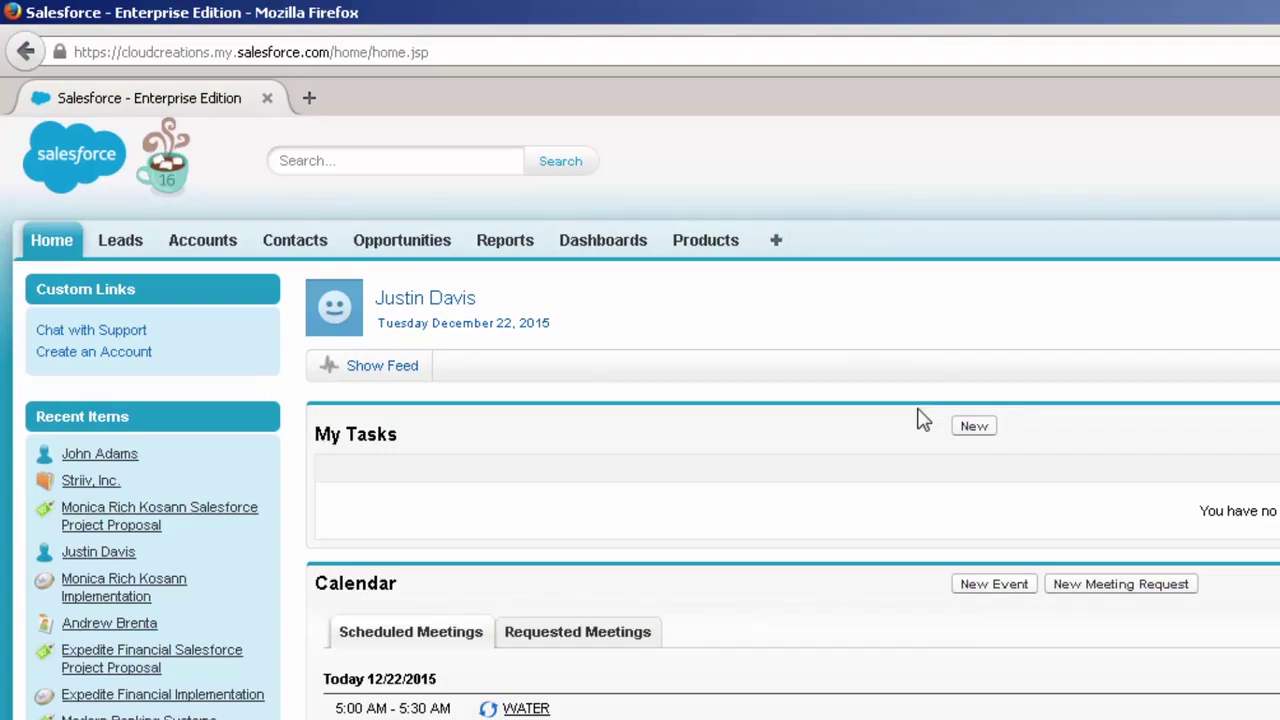
- Add Appirio Cloud Sync, Activities and Assets to the selected tabs and save
click(778, 248)
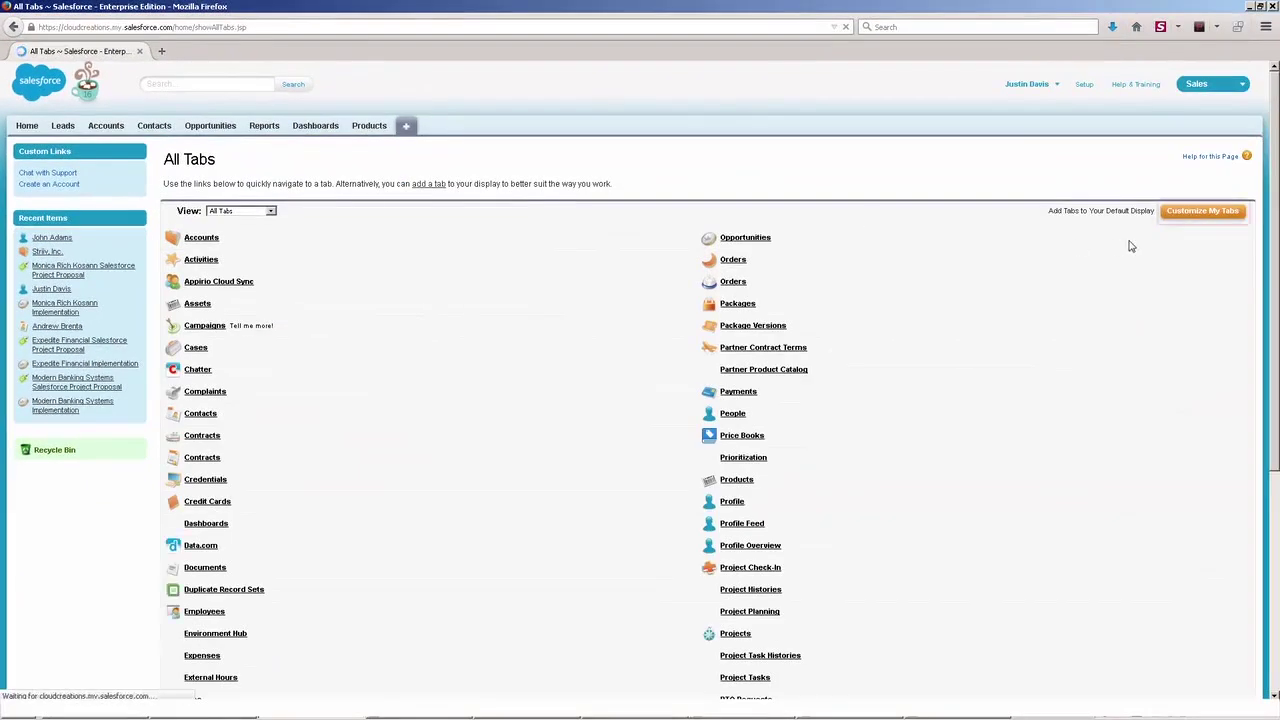
click(1202, 211)
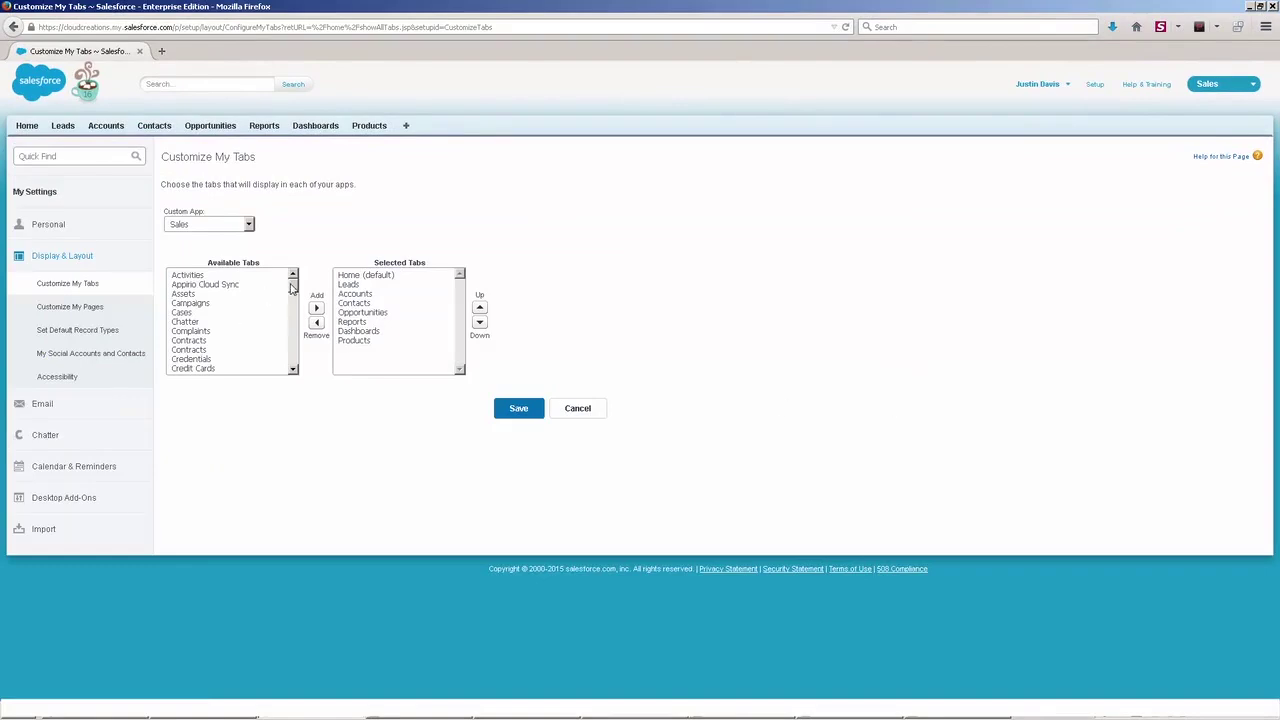
click(267, 287)
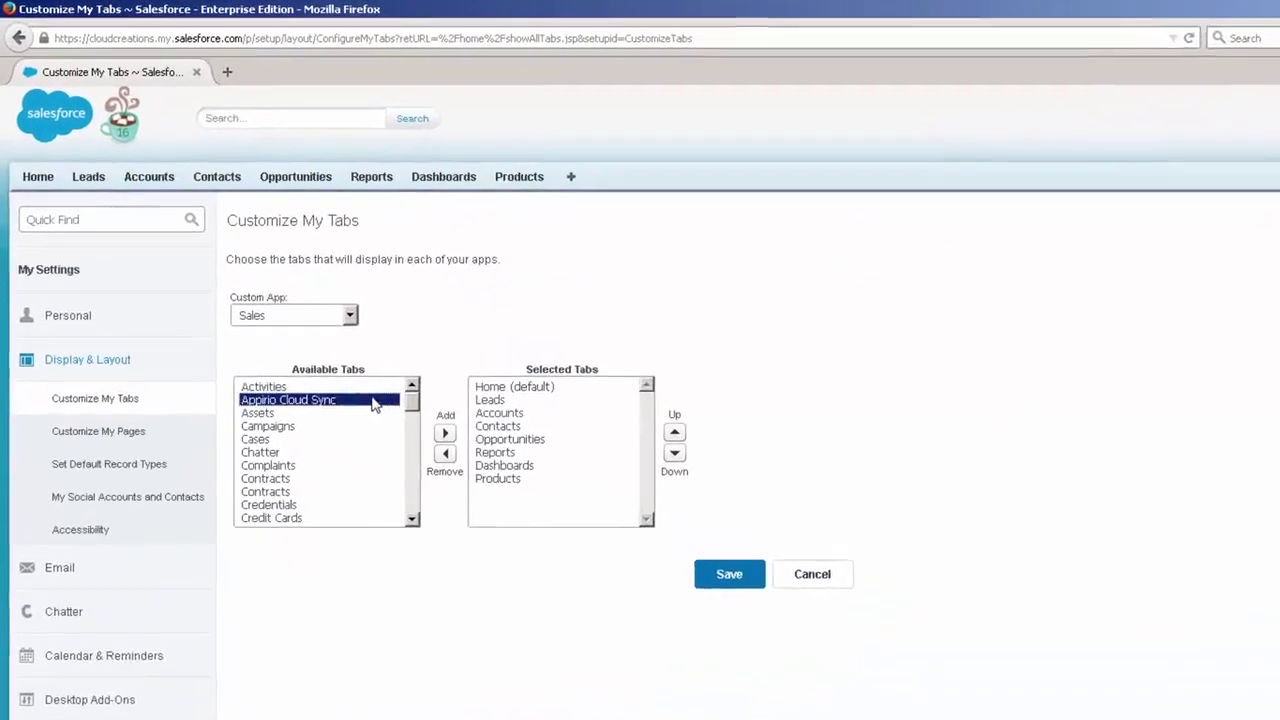
ctrl+click(362, 388)
ctrl+click(356, 414)
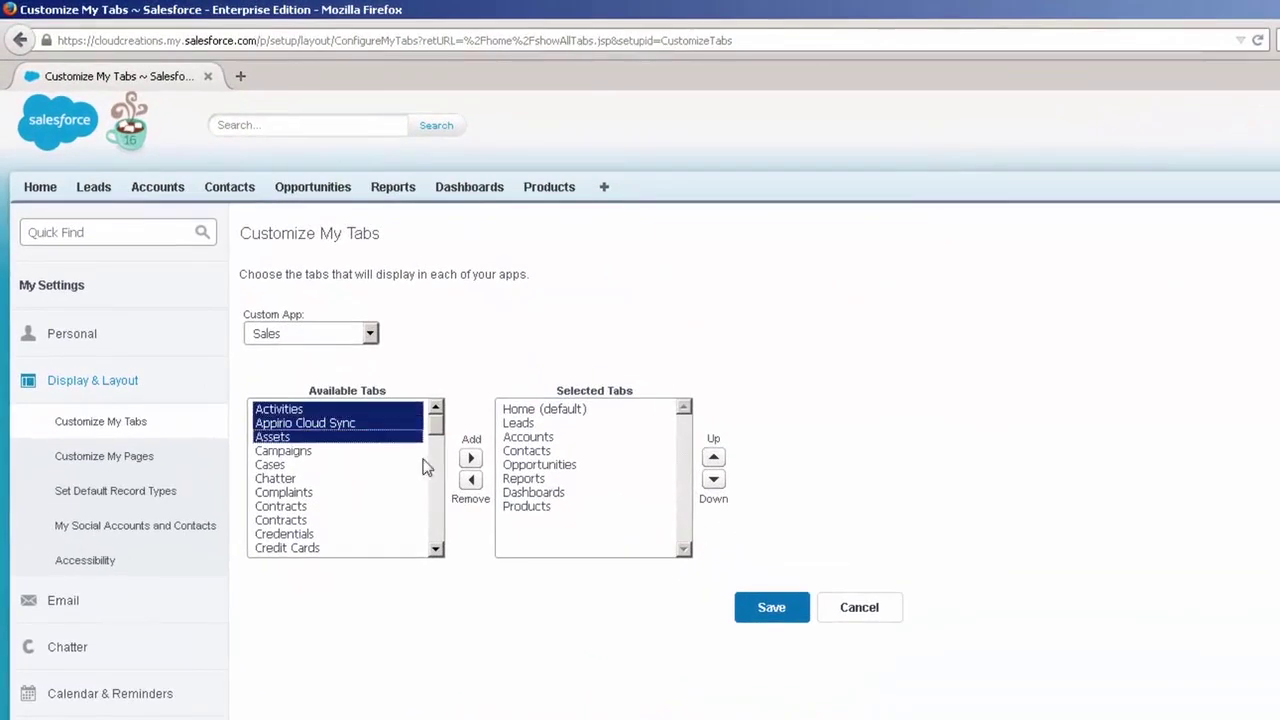
click(445, 433)
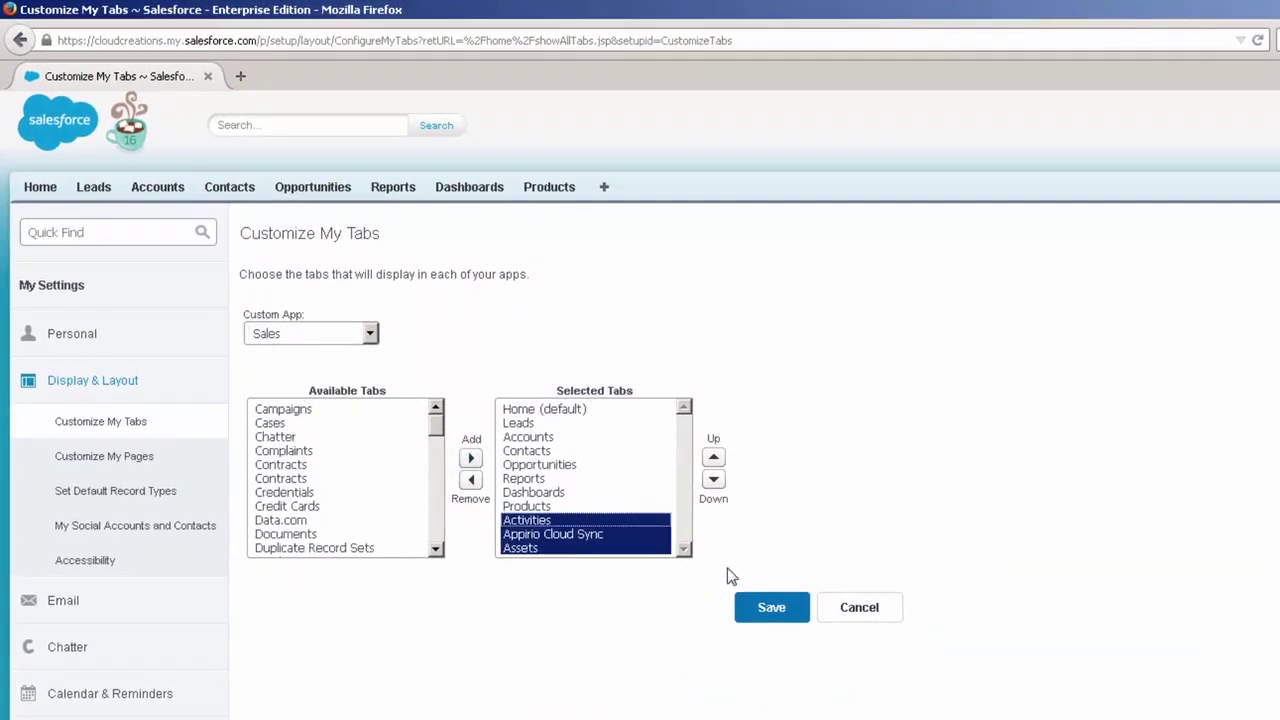
click(770, 608)
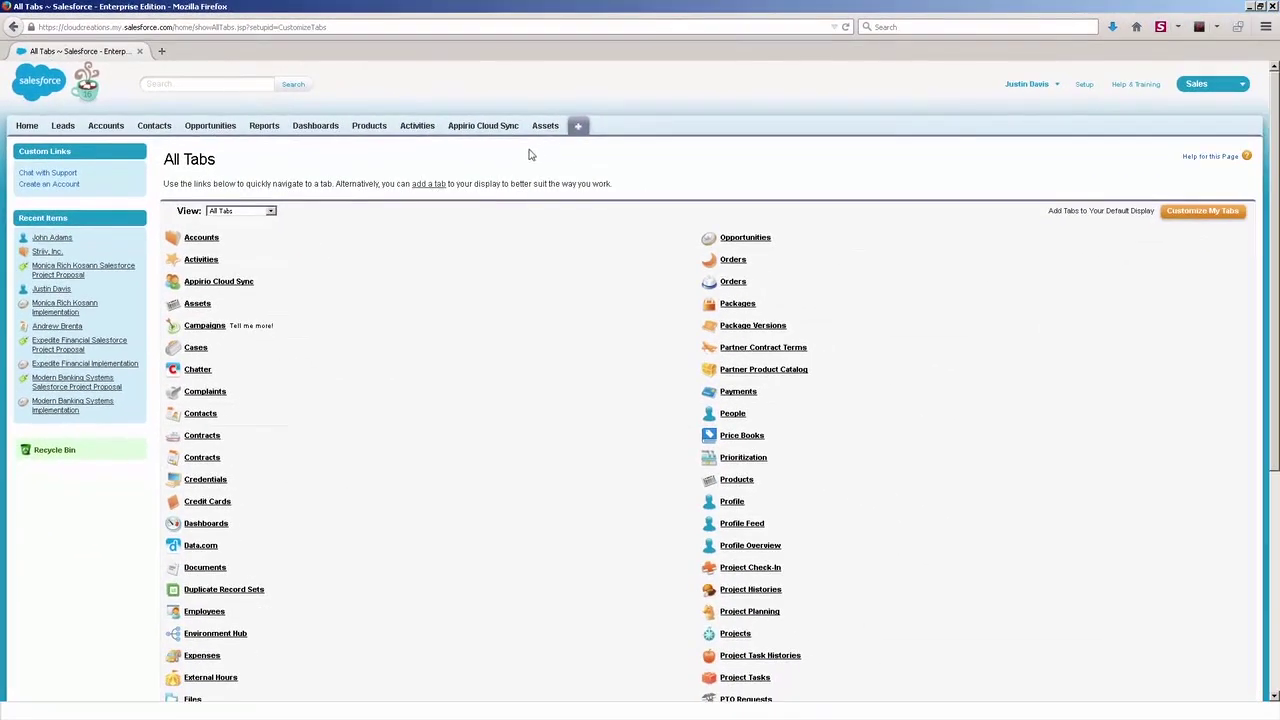
- Check the Opportunities and Dashboards tabs, then return to the All Tabs page
click(220, 131)
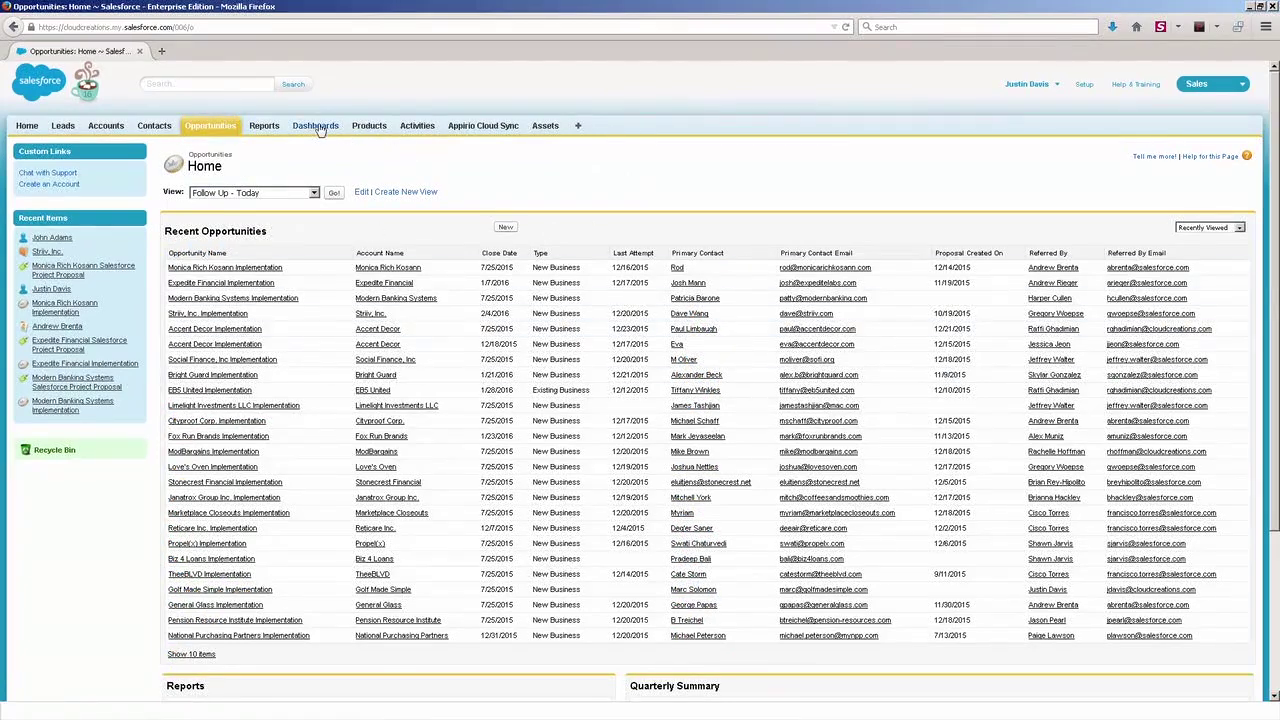
click(433, 128)
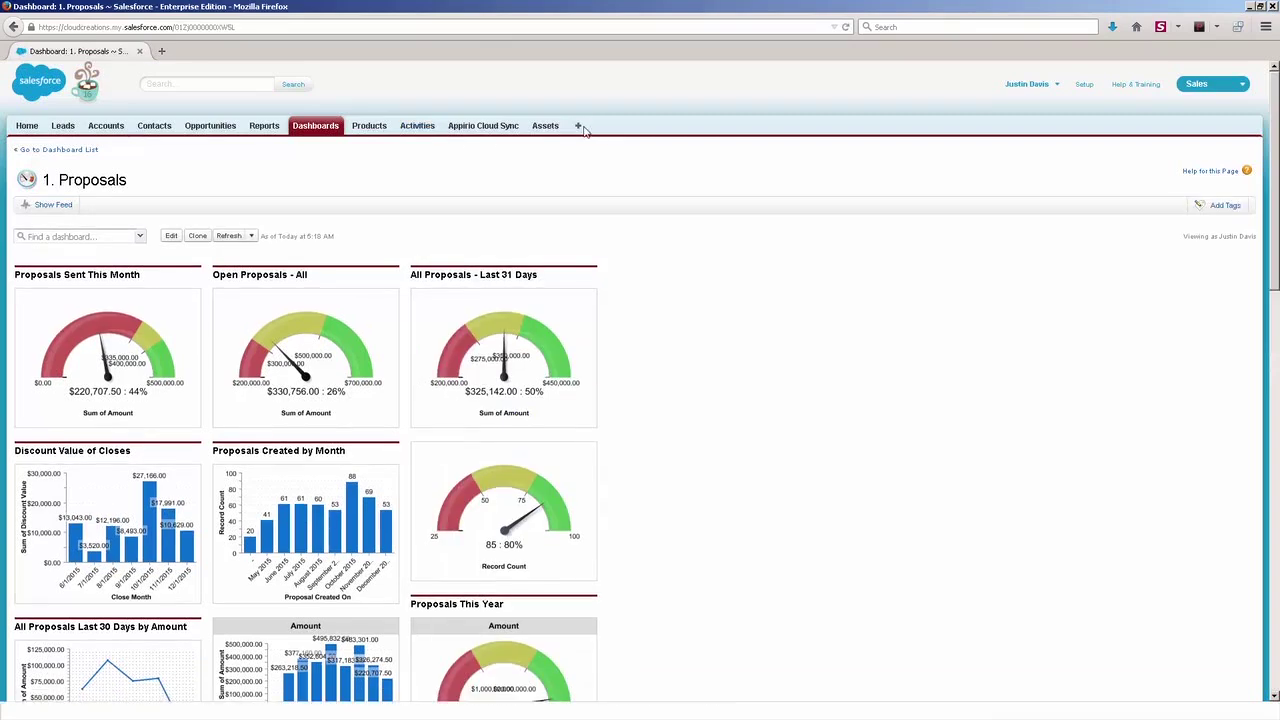
click(580, 127)
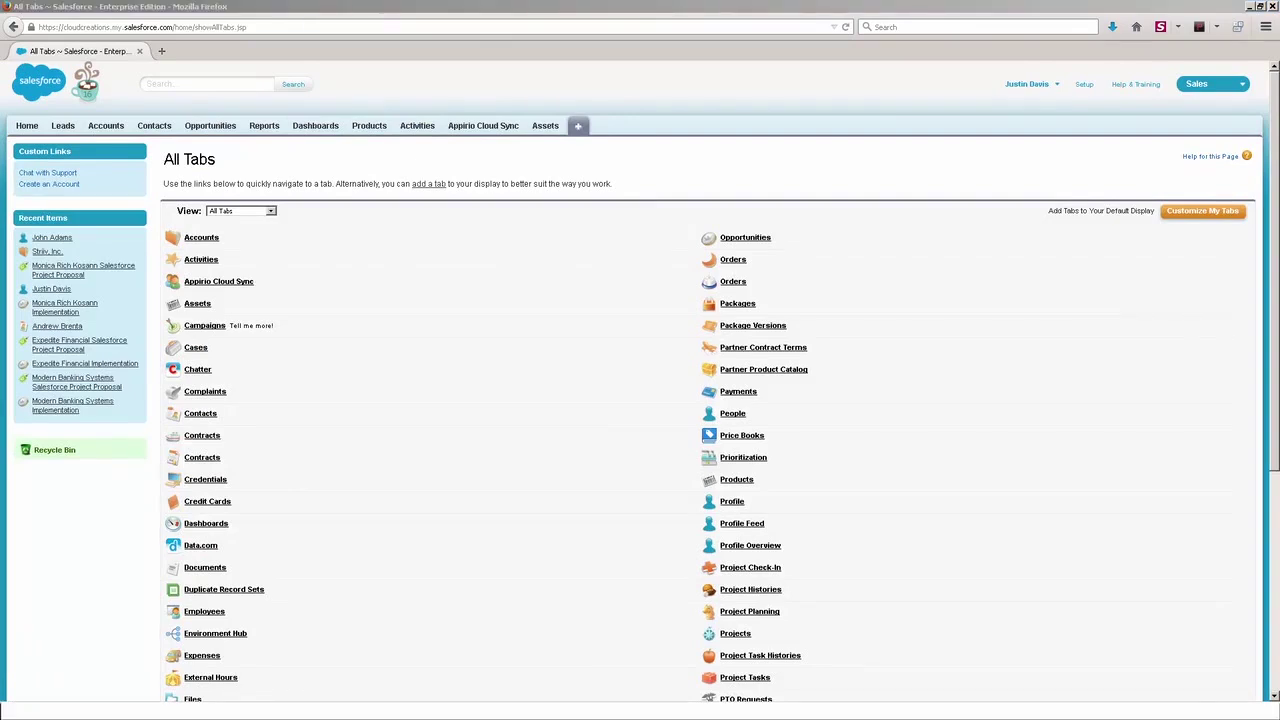
click(1187, 432)
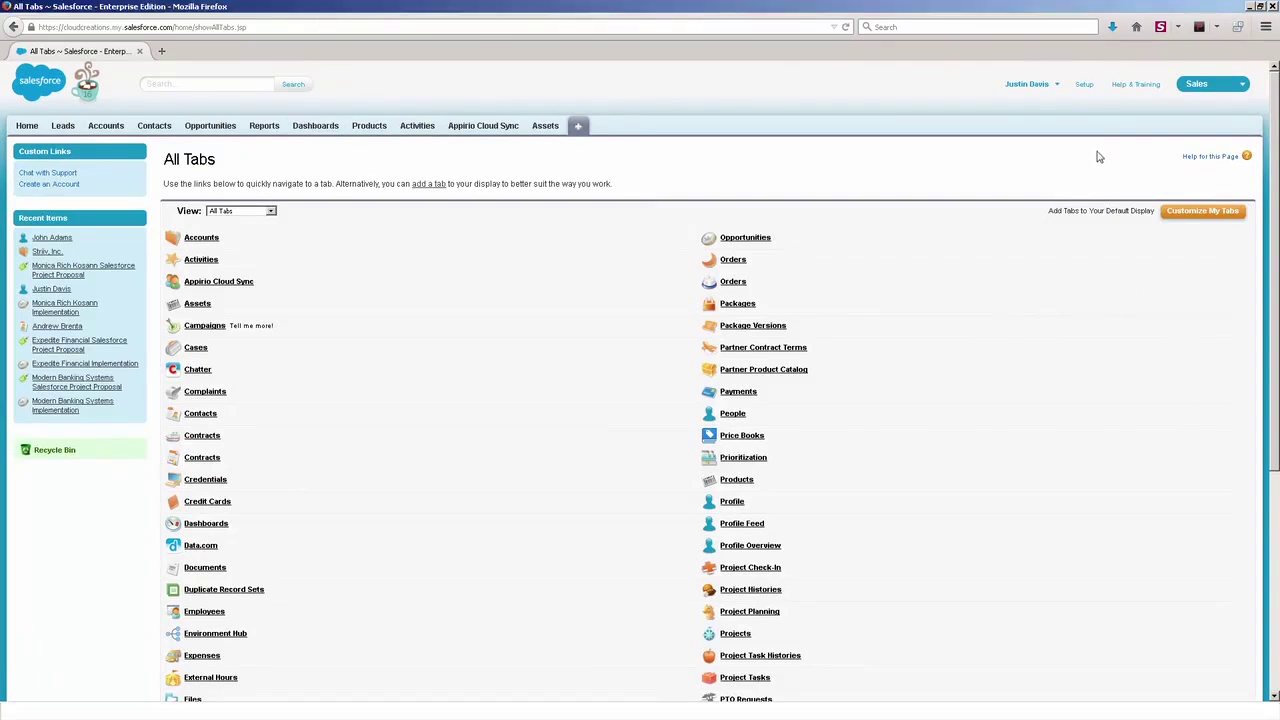
- Go to the Tabs page under Create in Setup
click(1083, 86)
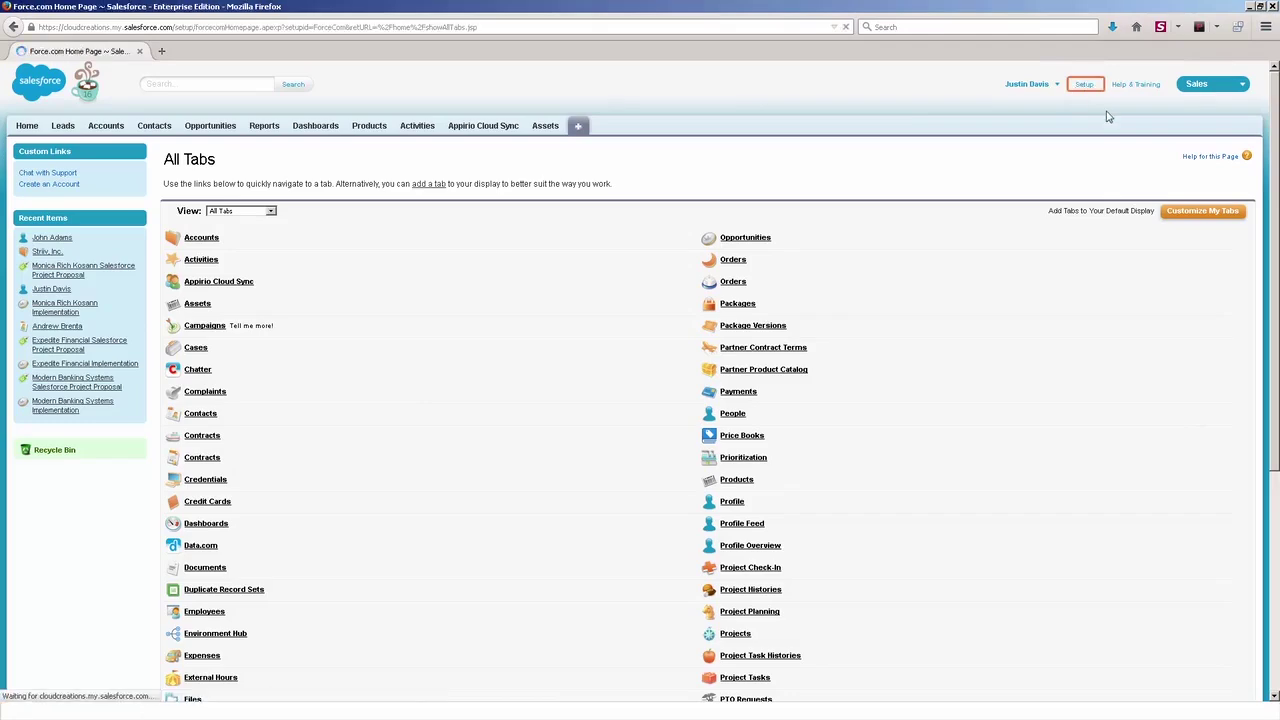
scroll(283, 537, down, 3)
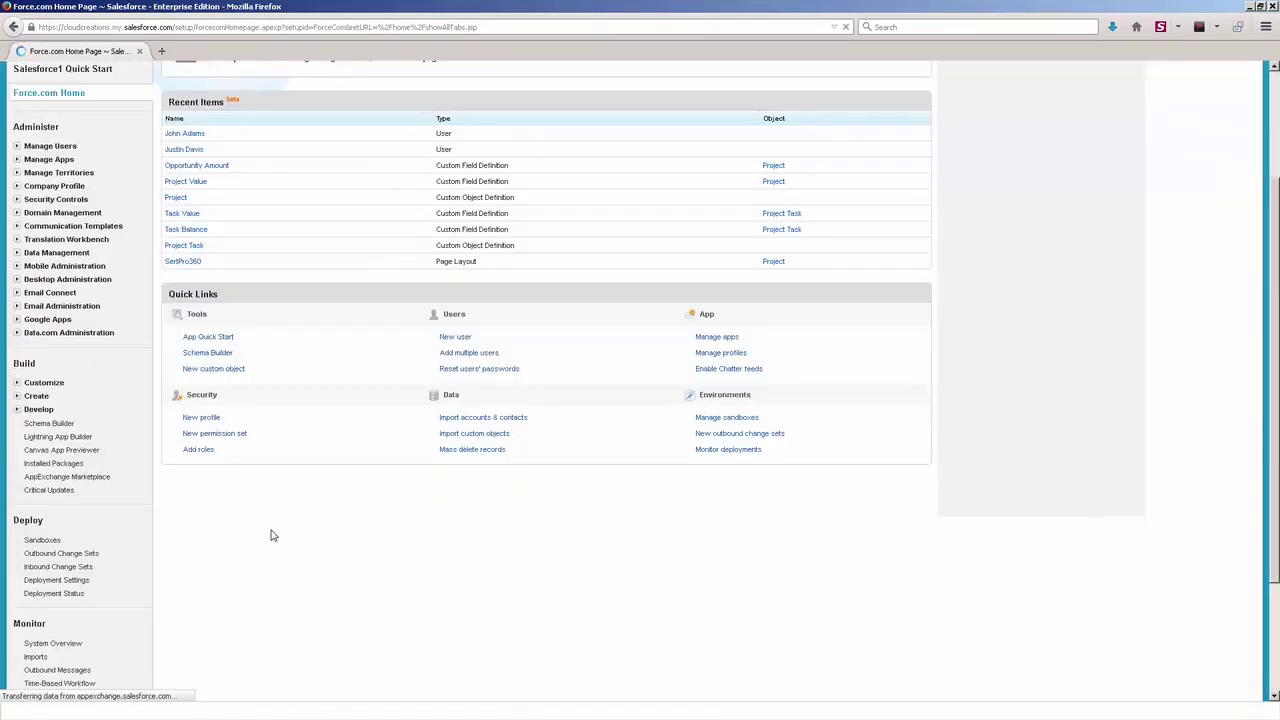
click(19, 397)
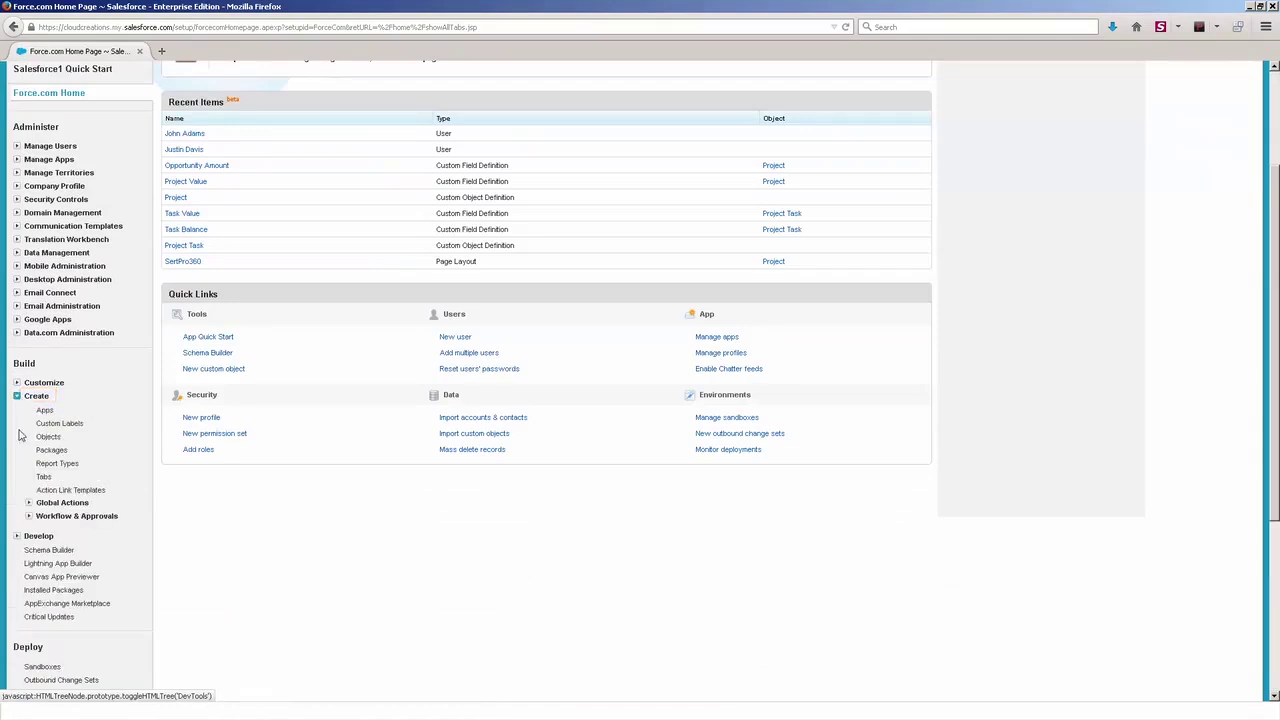
click(43, 478)
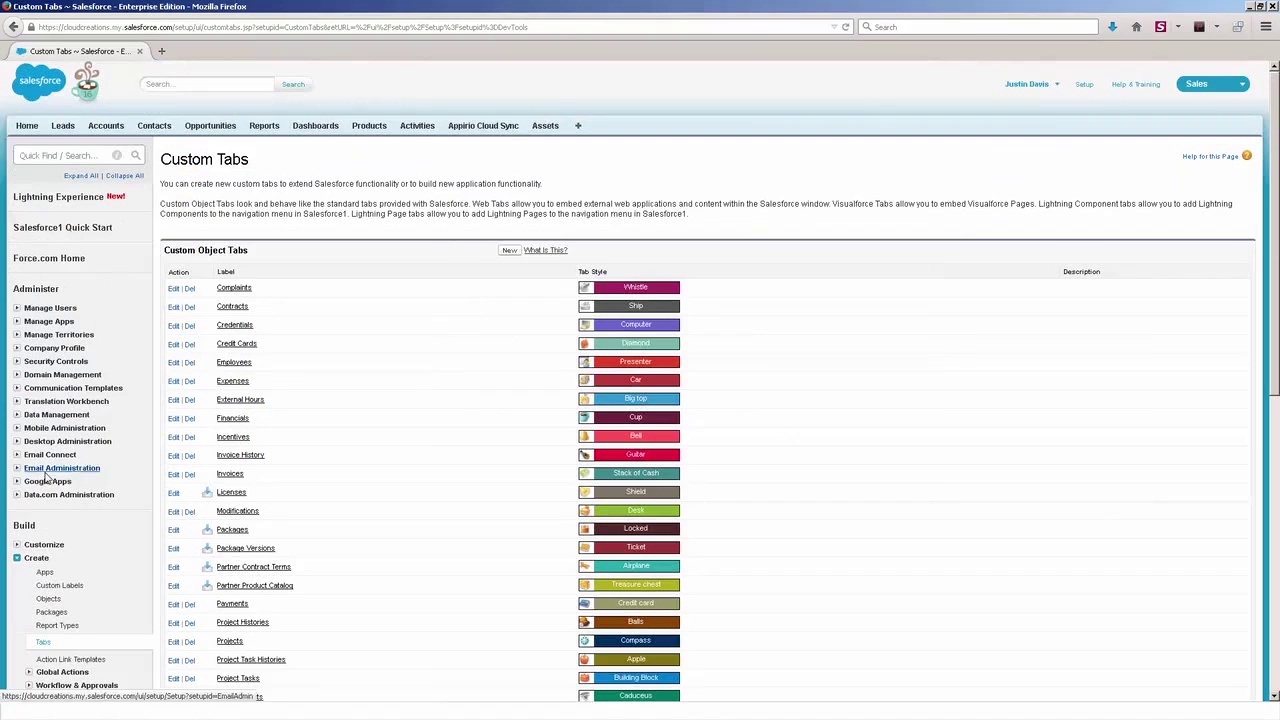
- Define a new custom object tab for Internal Hour with the Flag tab style, then continue
click(509, 250)
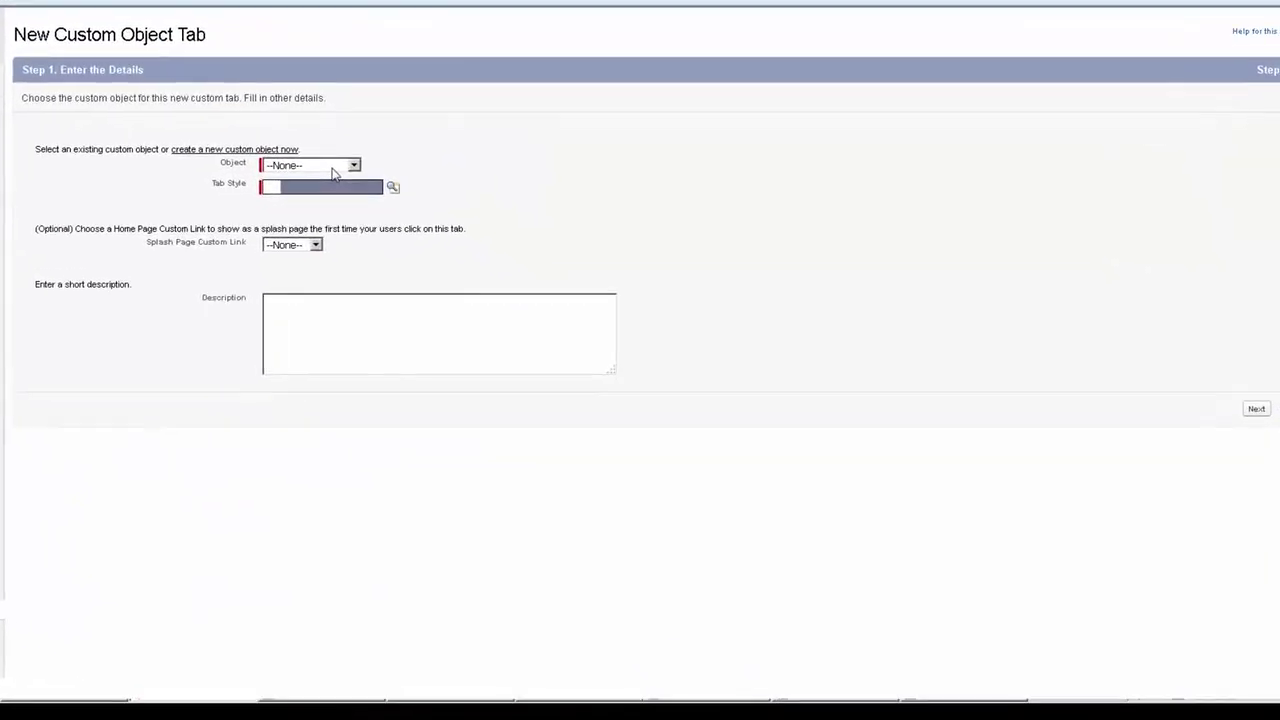
click(427, 267)
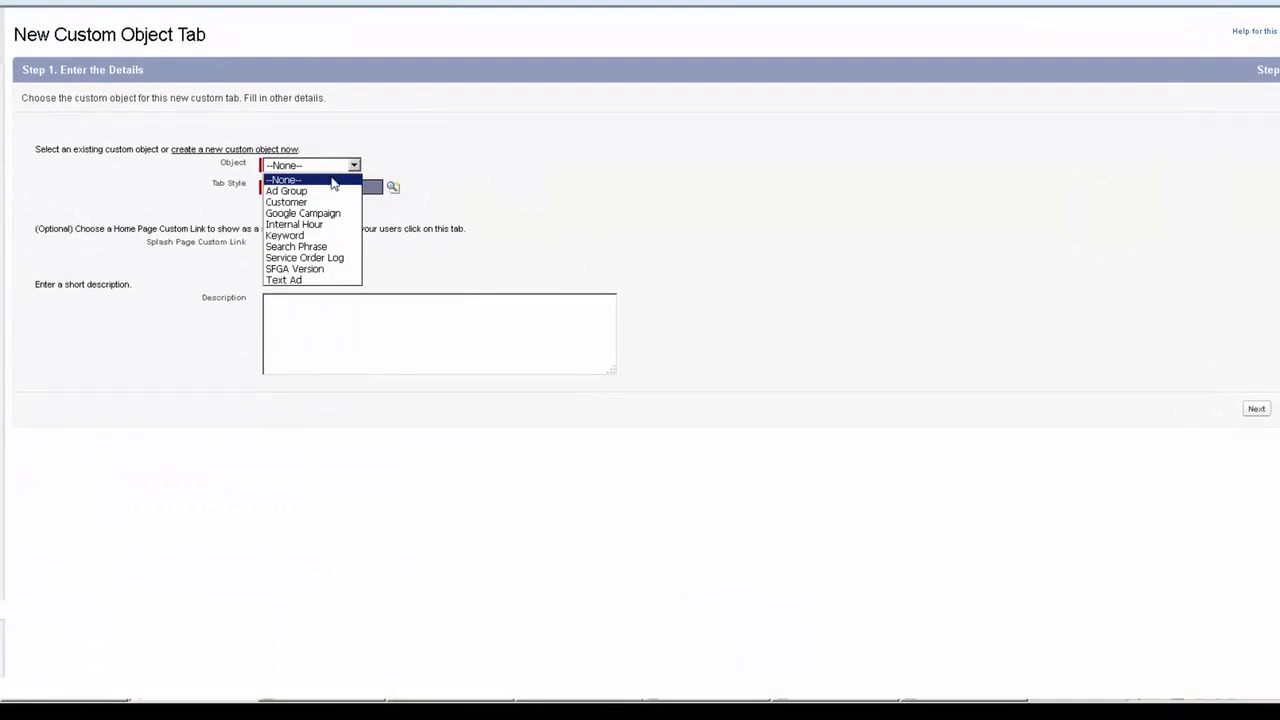
click(300, 224)
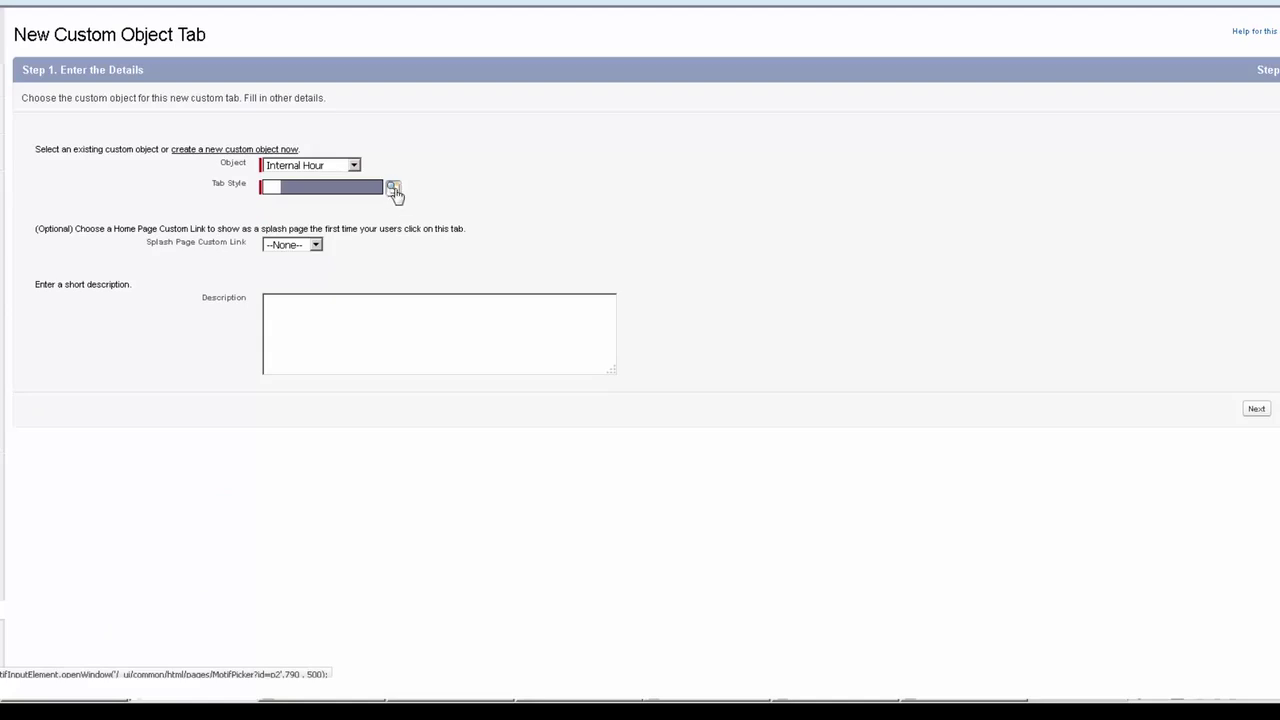
click(394, 191)
drag(380, 205, 593, 35)
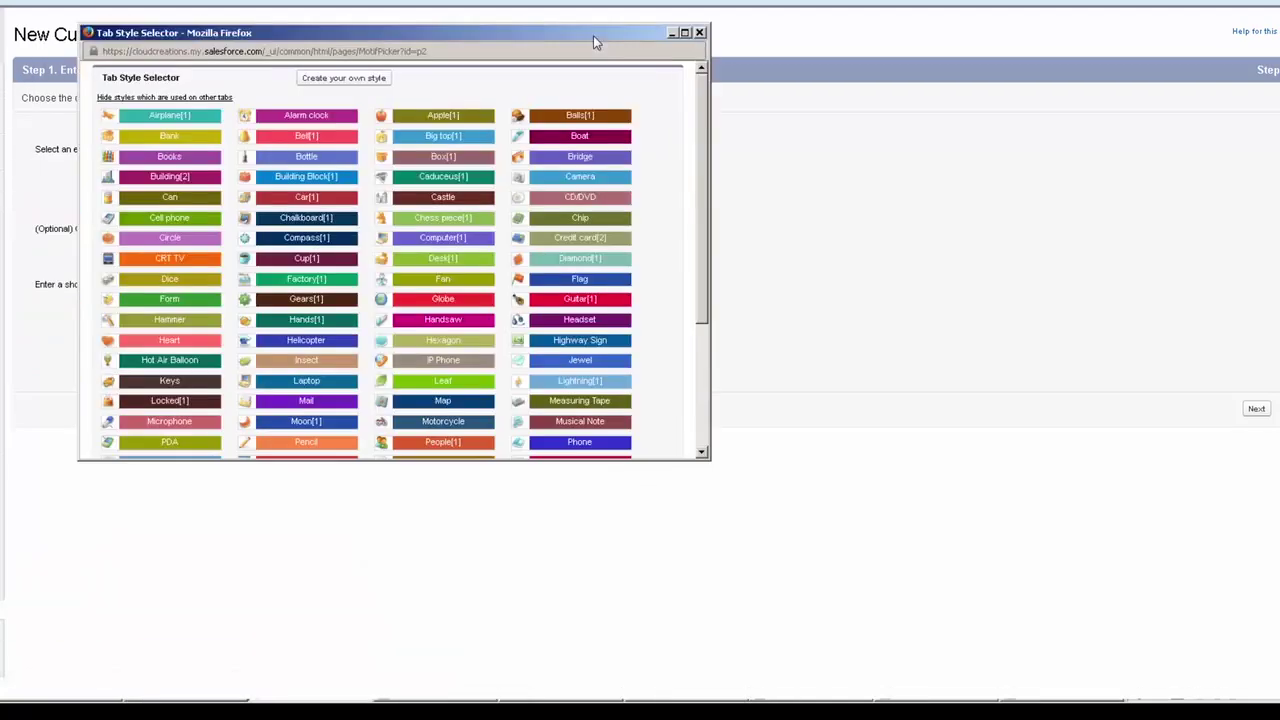
drag(699, 215, 698, 282)
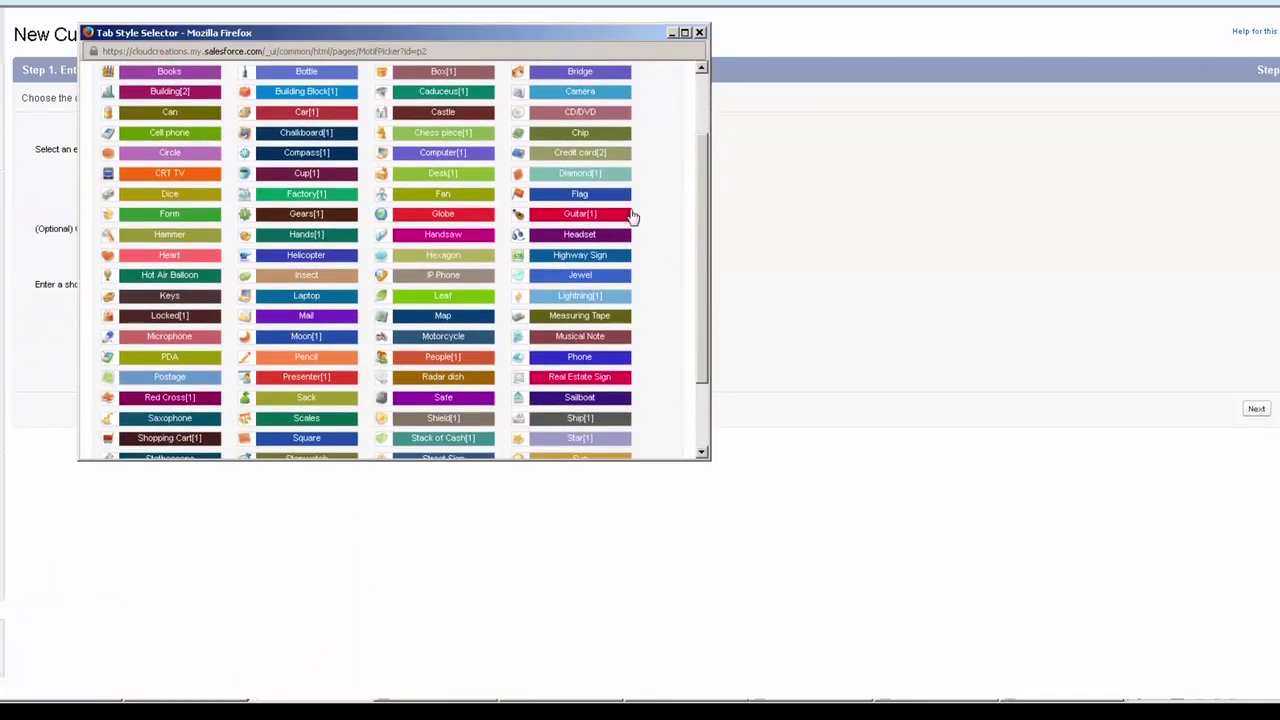
click(601, 195)
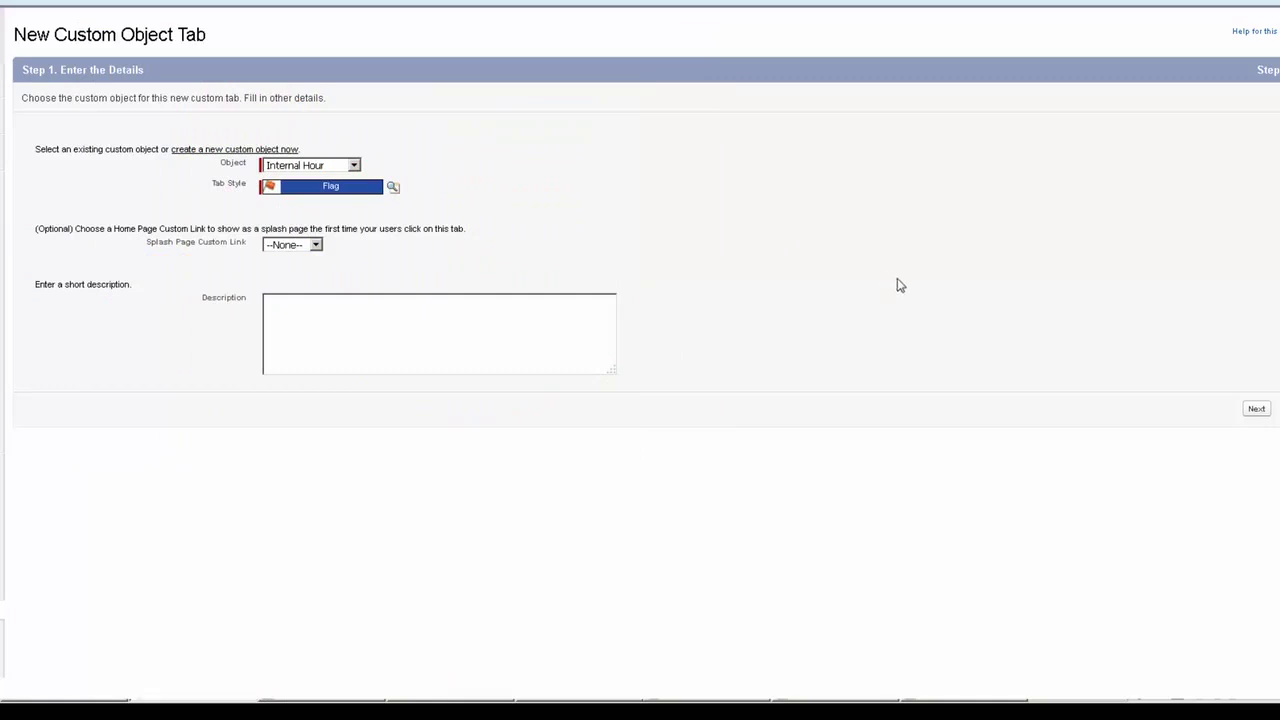
click(1256, 409)
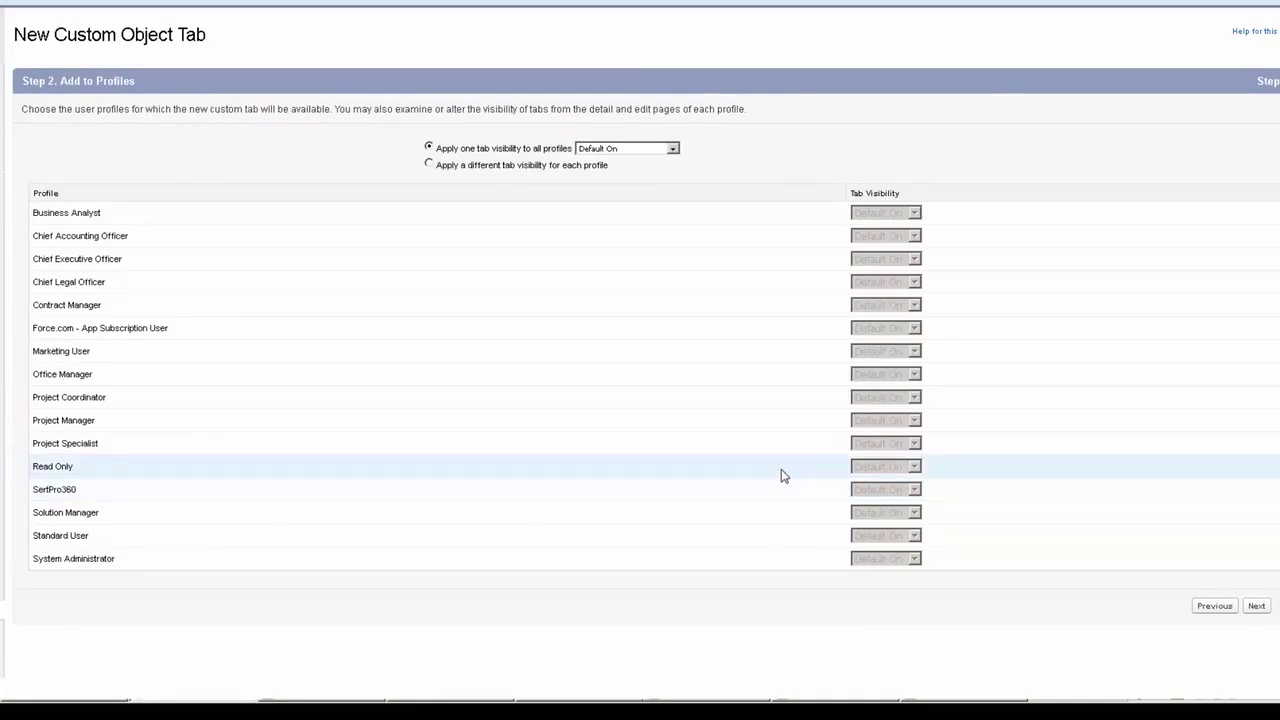
click(644, 150)
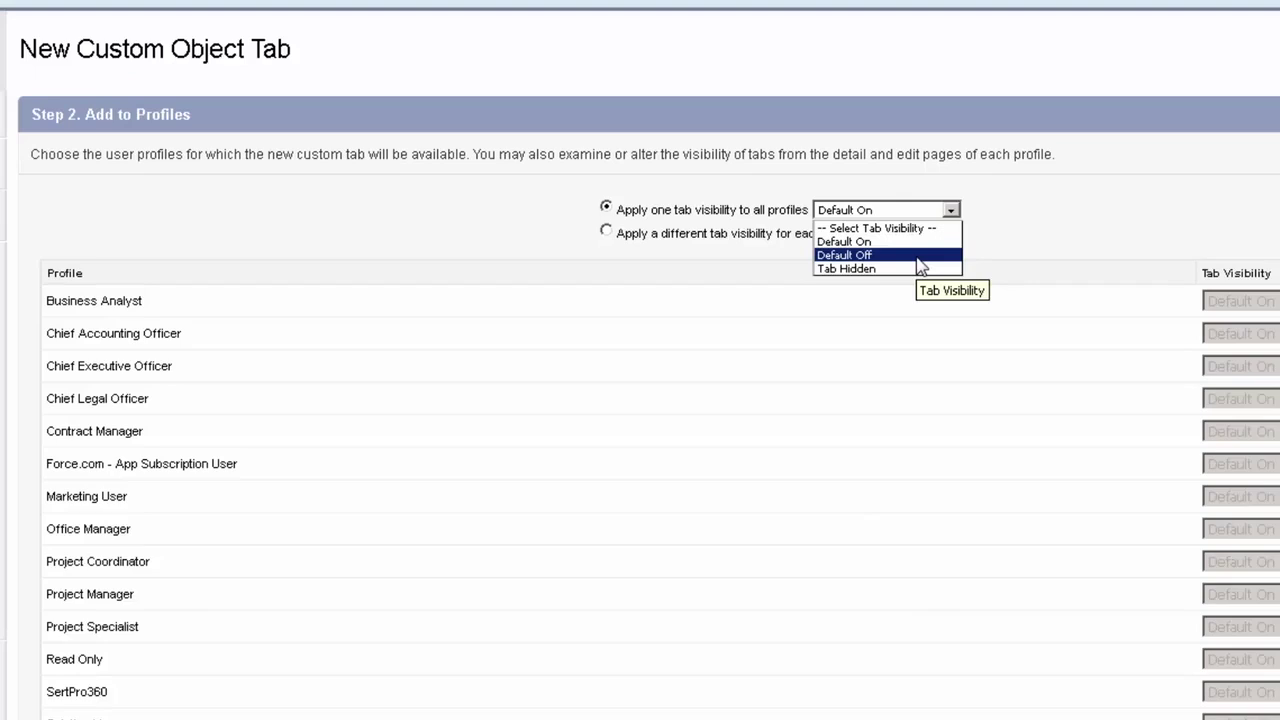
click(914, 270)
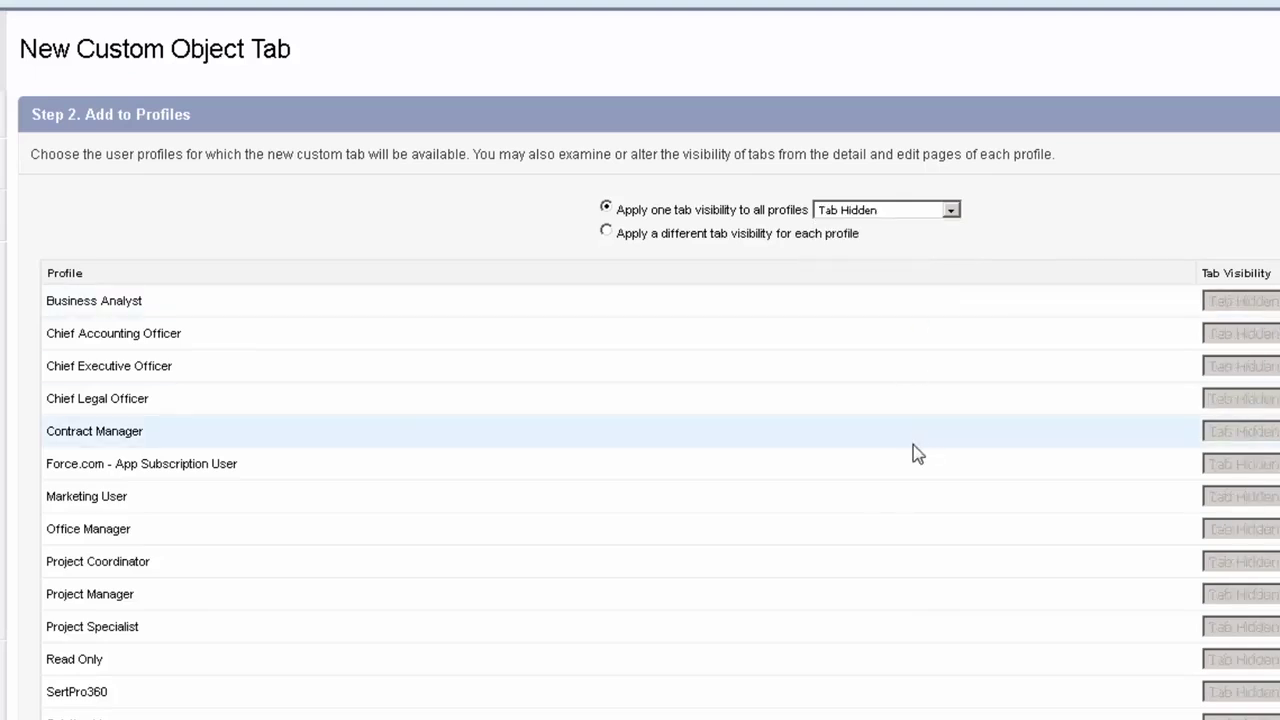
click(945, 211)
click(900, 245)
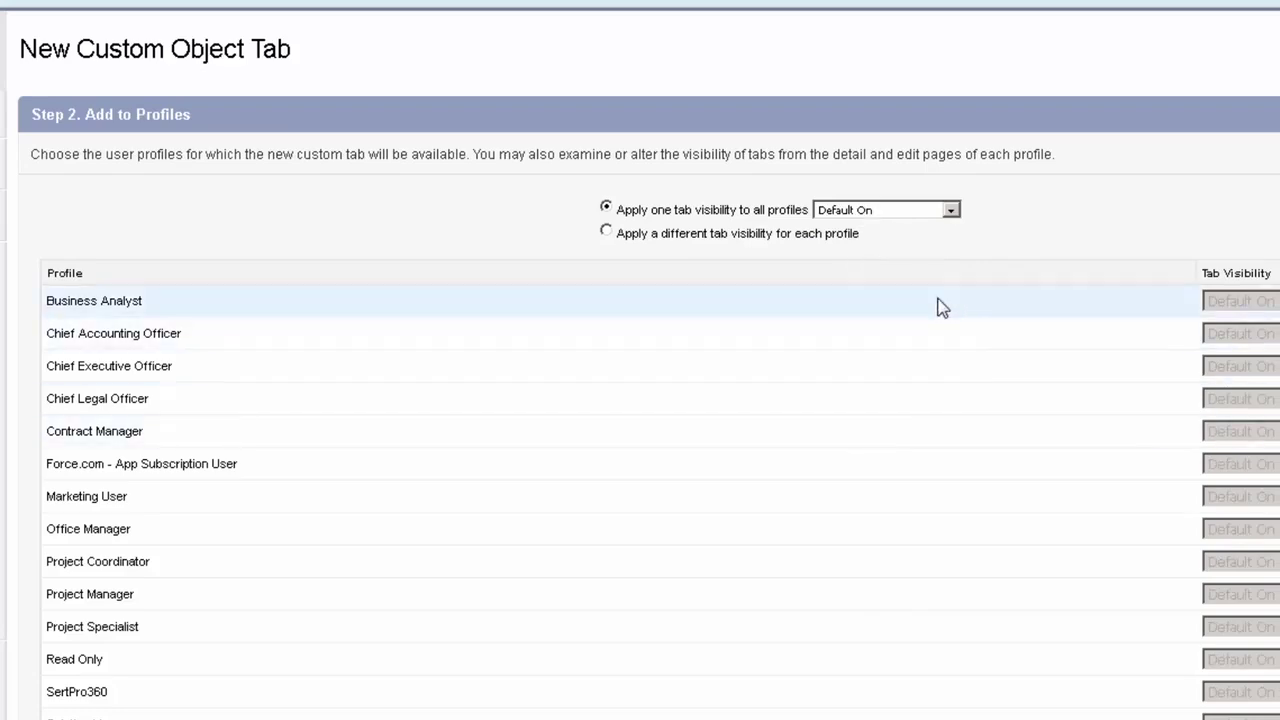
click(717, 233)
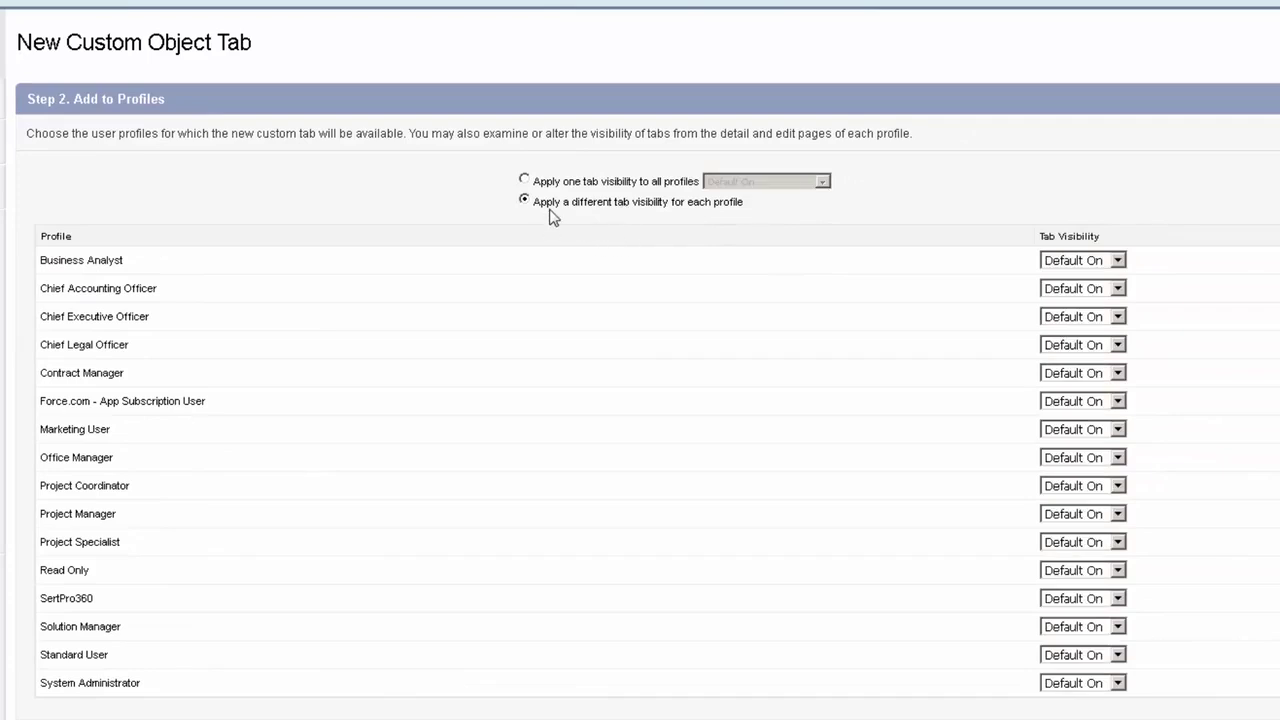
click(1105, 261)
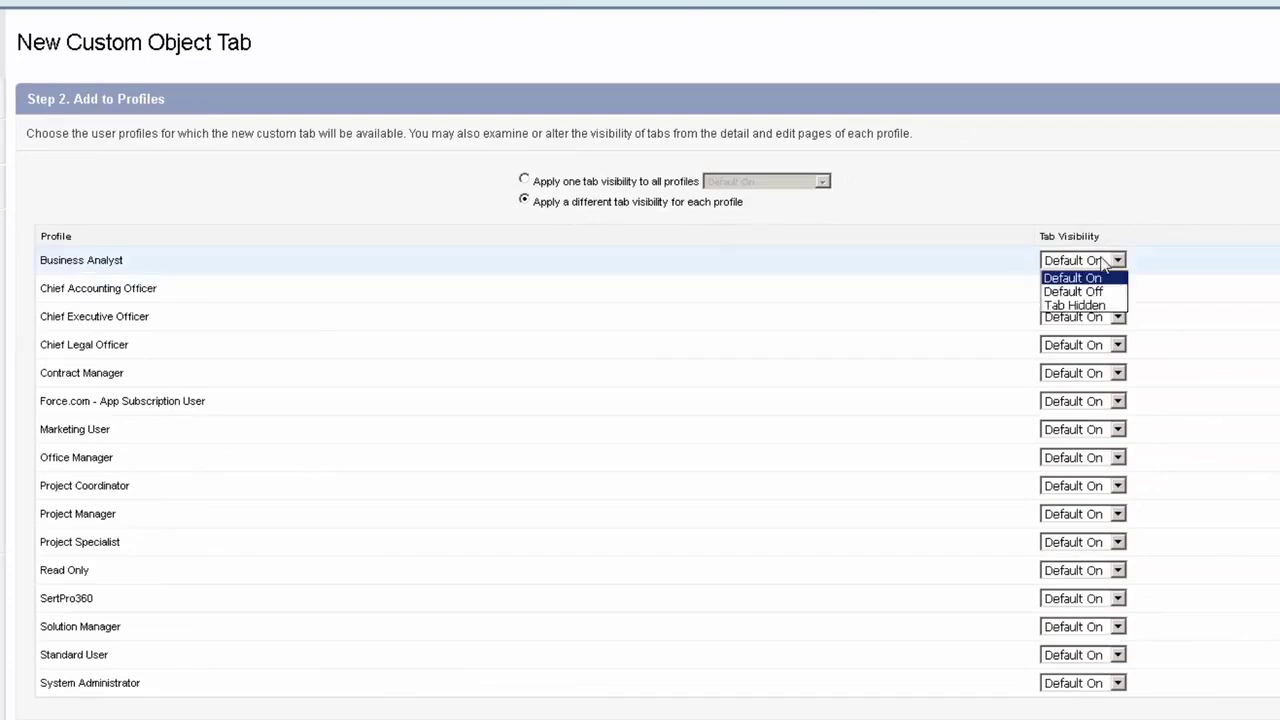
click(1108, 345)
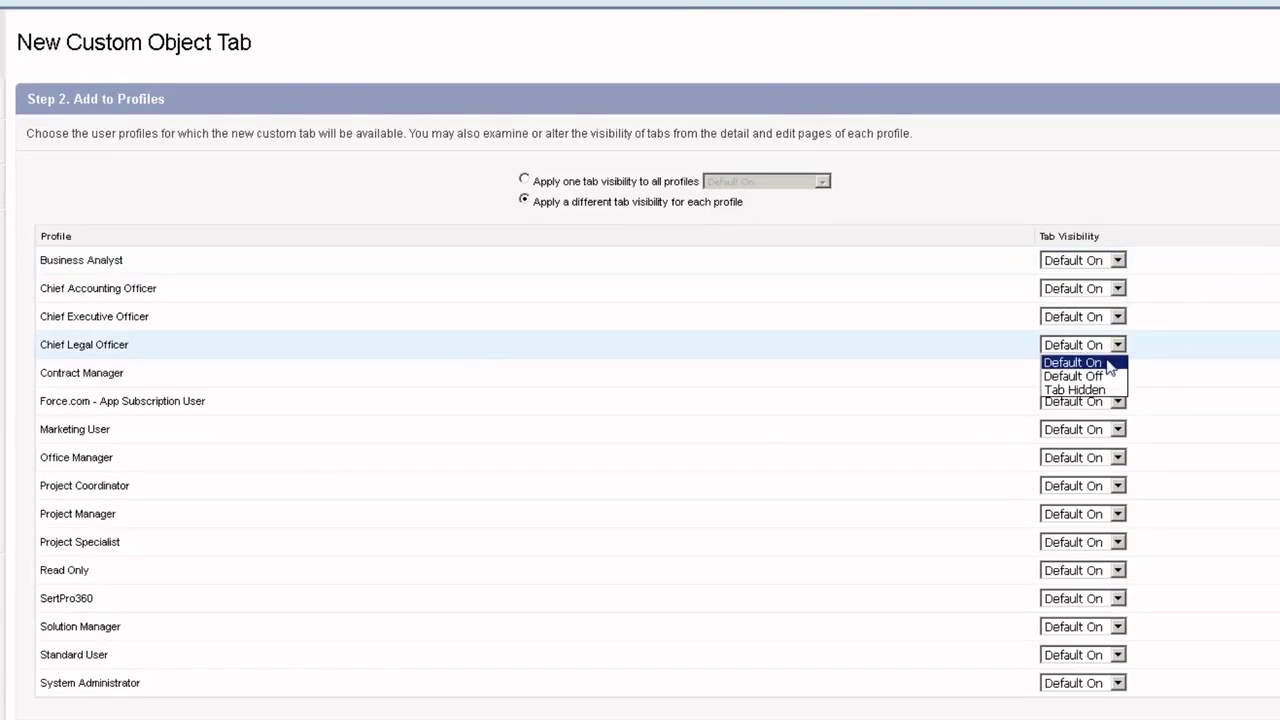
click(1100, 376)
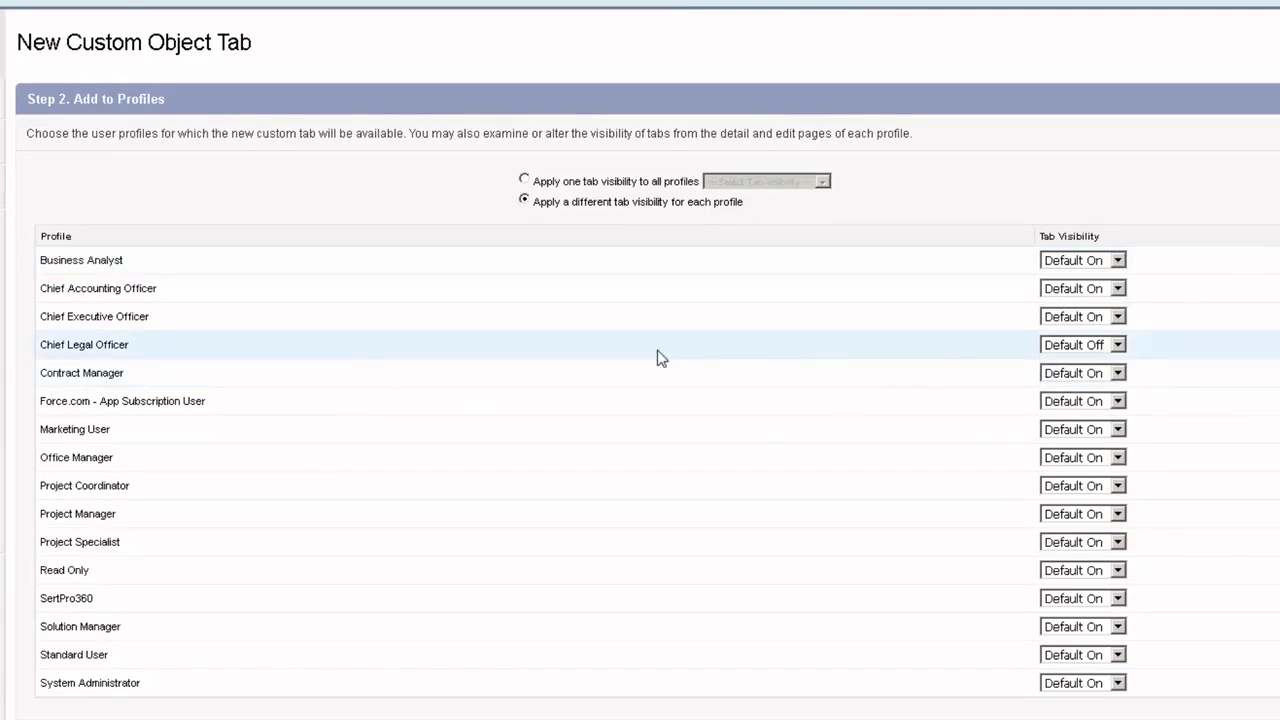
click(557, 181)
click(780, 181)
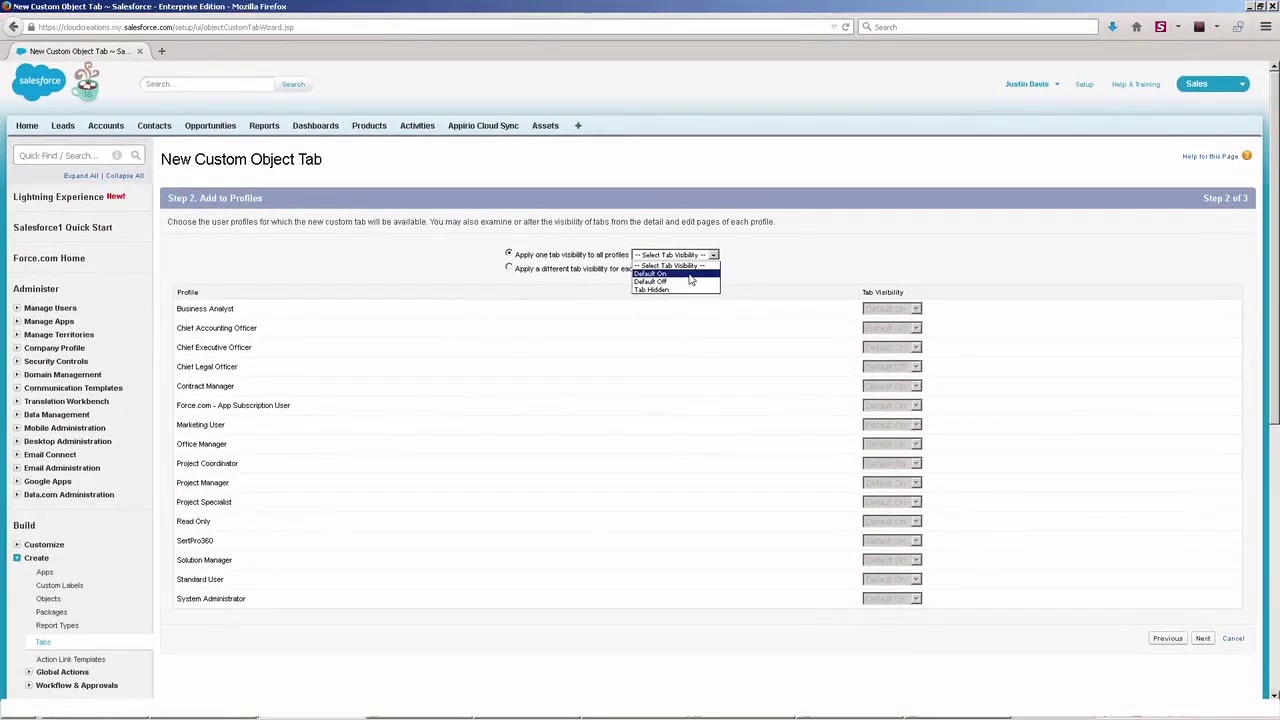
click(689, 275)
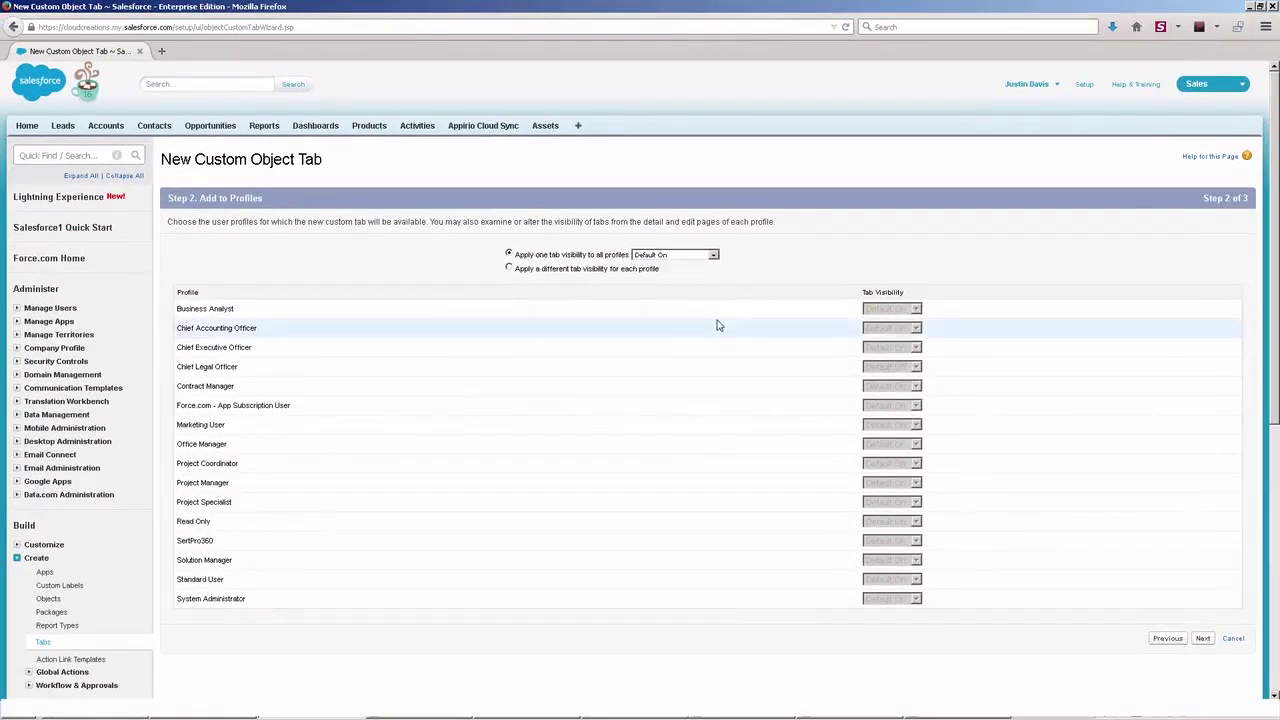
- Save the Internal Hours tab with all custom apps included, then open its Home page
click(1203, 639)
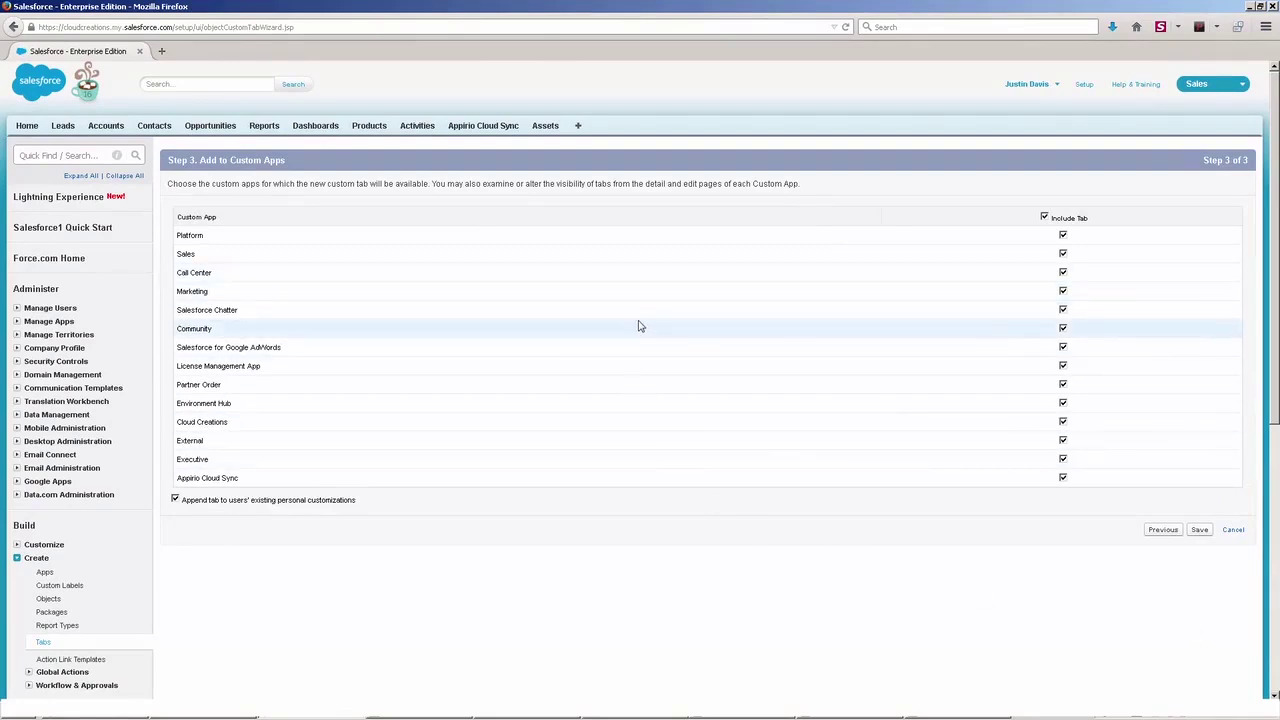
click(1203, 535)
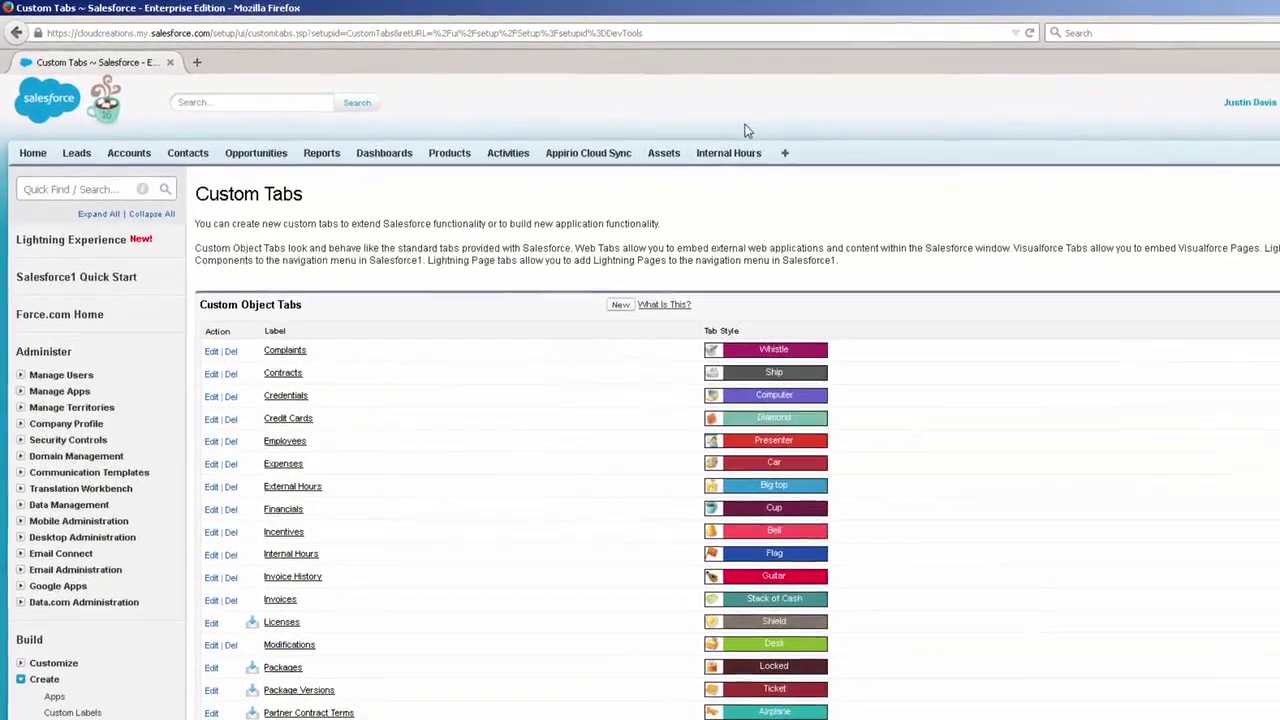
click(735, 153)
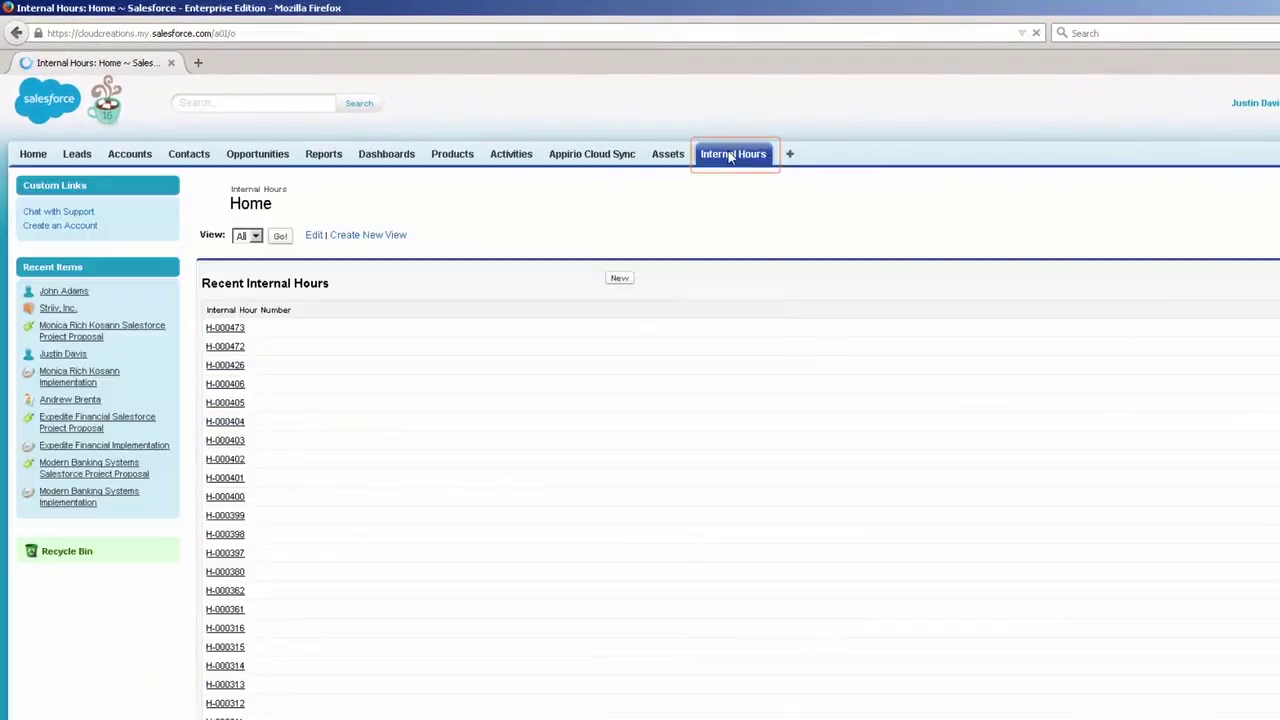
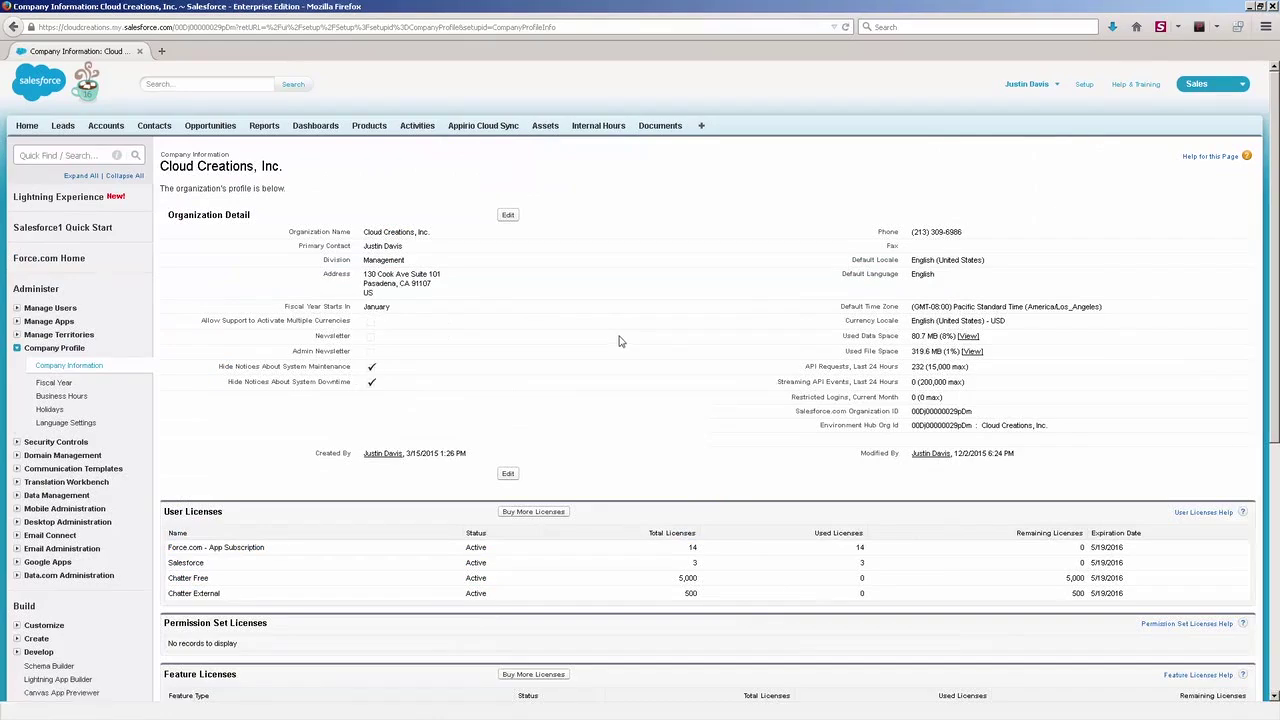
- Scroll down the Cloud Creations, Inc. Company Information page to the organization details and licenses
scroll(1275, 321, down, 1)
scroll(1275, 321, down, 2)
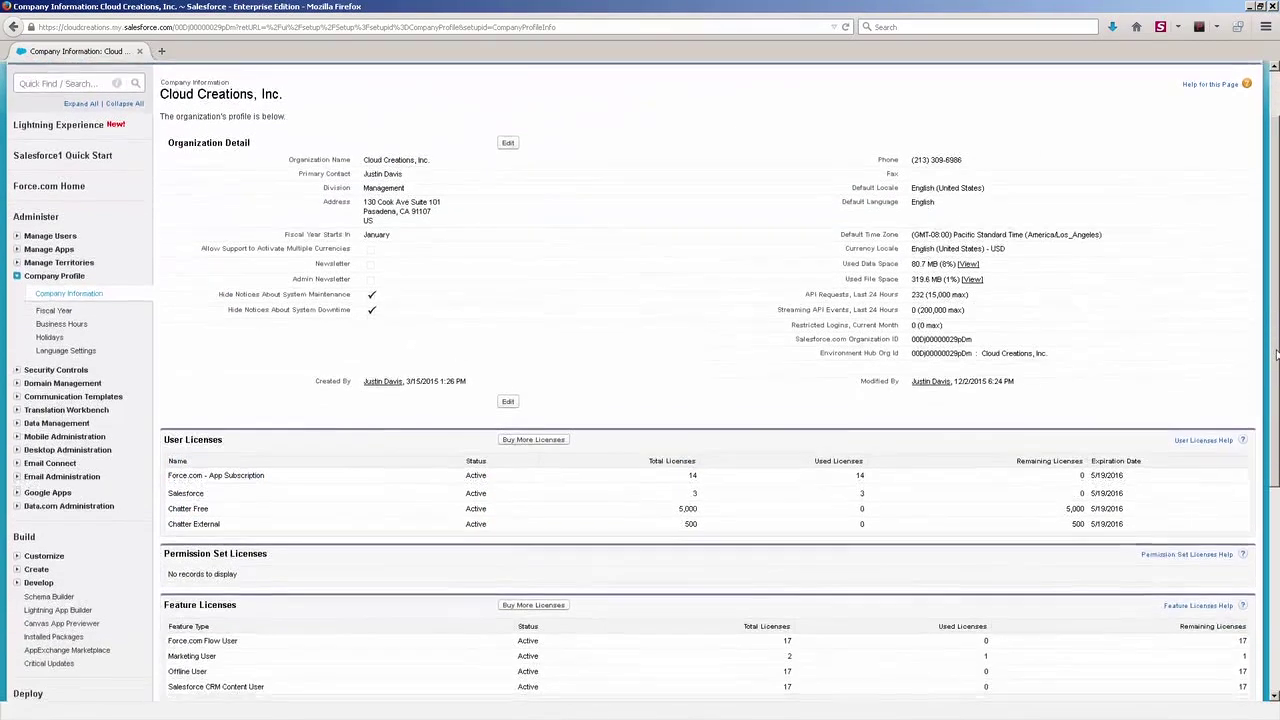
- Edit the Organization Detail, keep English as the Default Language, and save
click(452, 102)
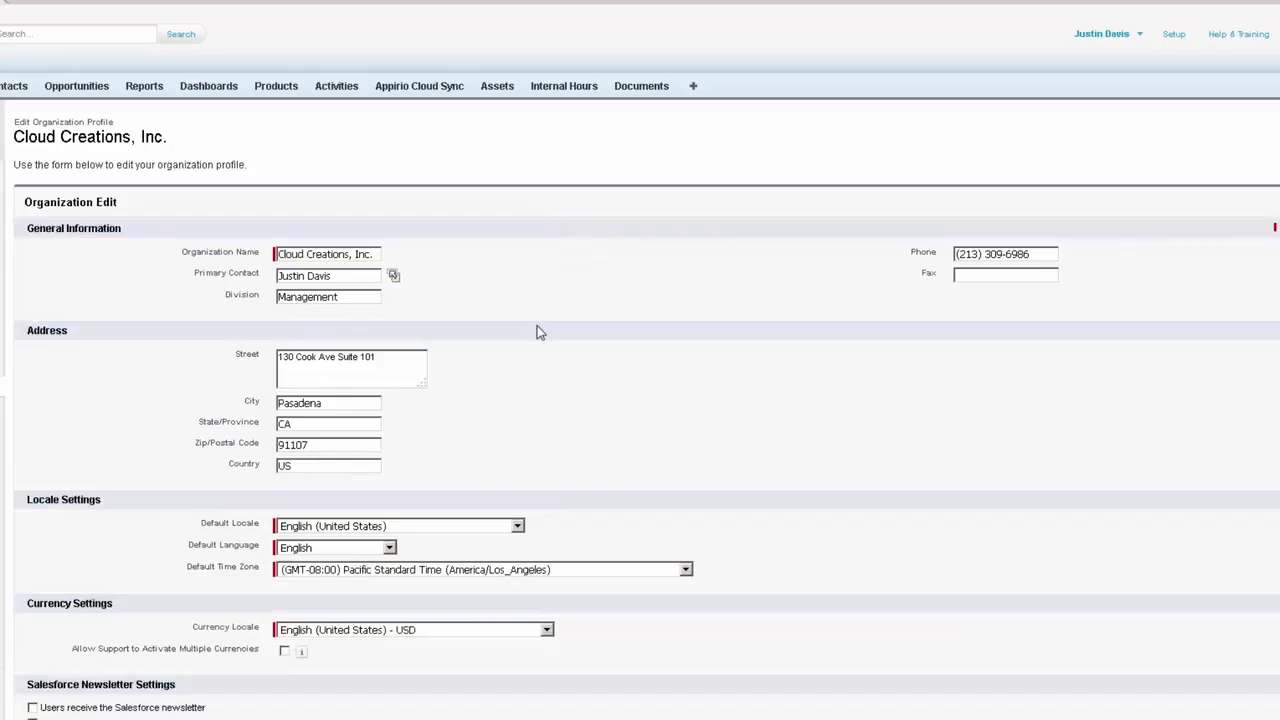
scroll(540, 335, down, 2)
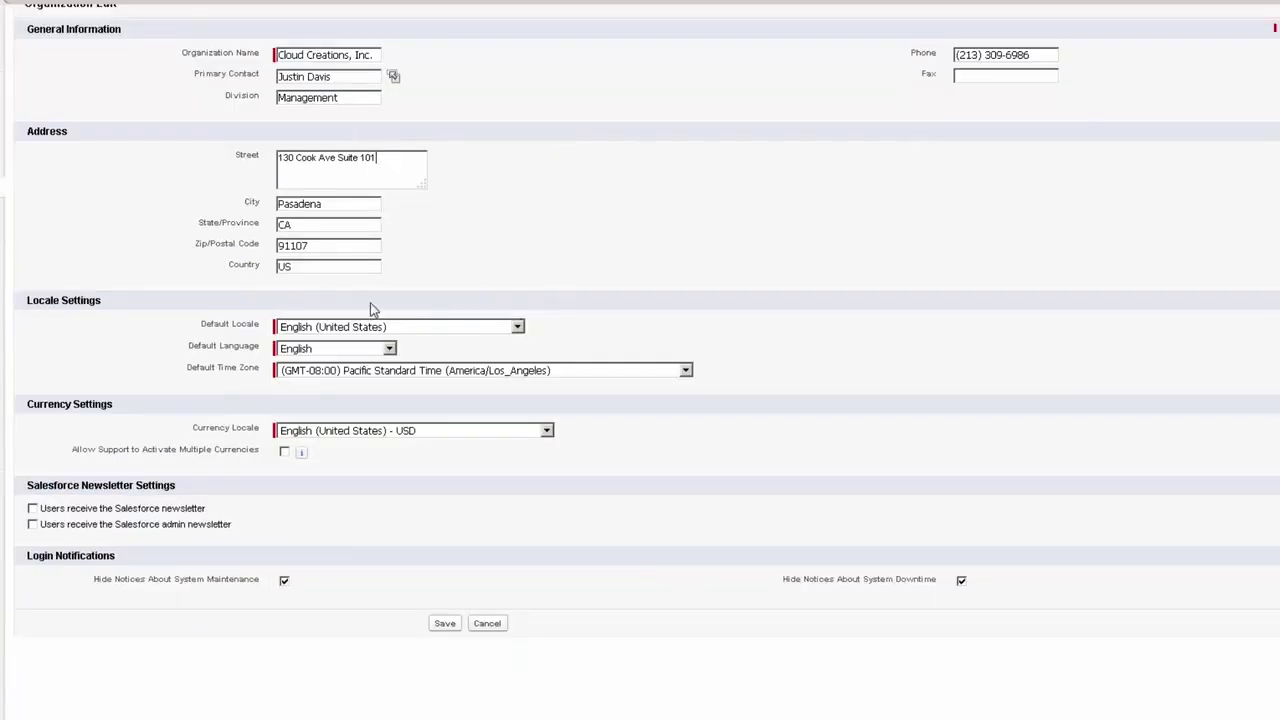
click(377, 348)
click(606, 249)
click(444, 624)
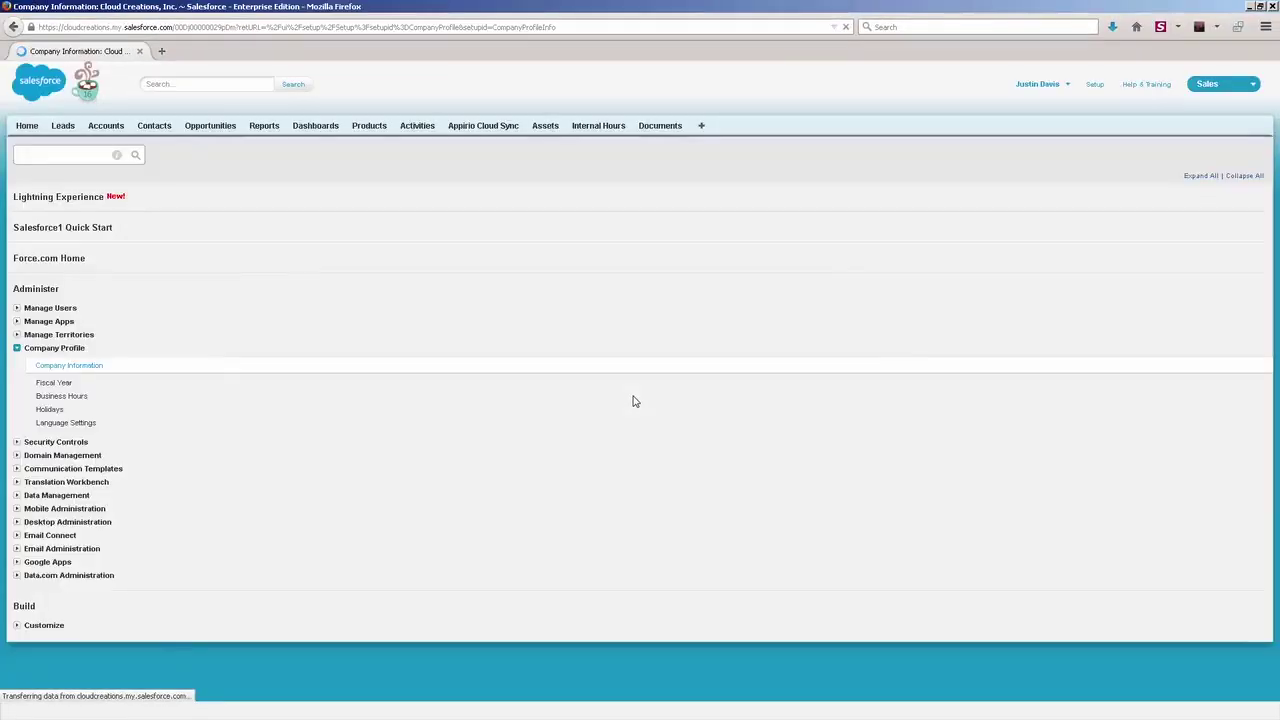
scroll(632, 401, down, 3)
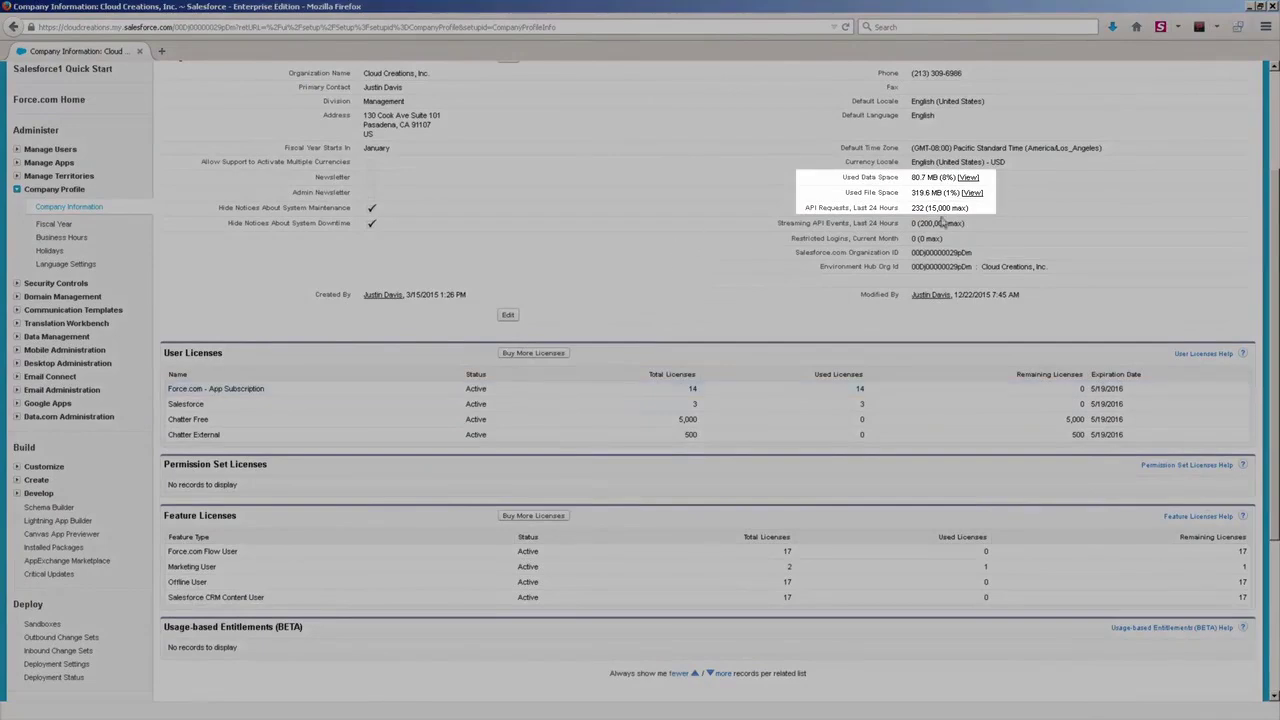
- Review the data Storage Usage by record type, led by Project Histories at 16.5 MB, then go back
click(968, 177)
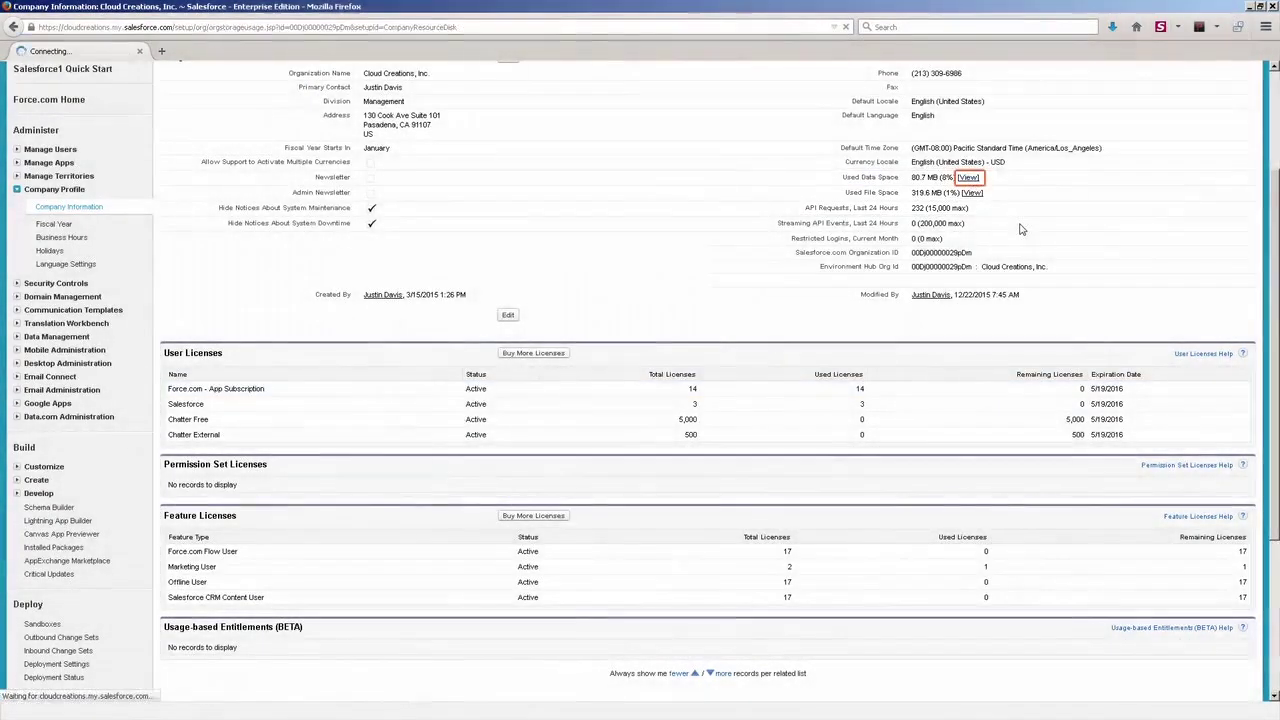
drag(1275, 280, 1275, 355)
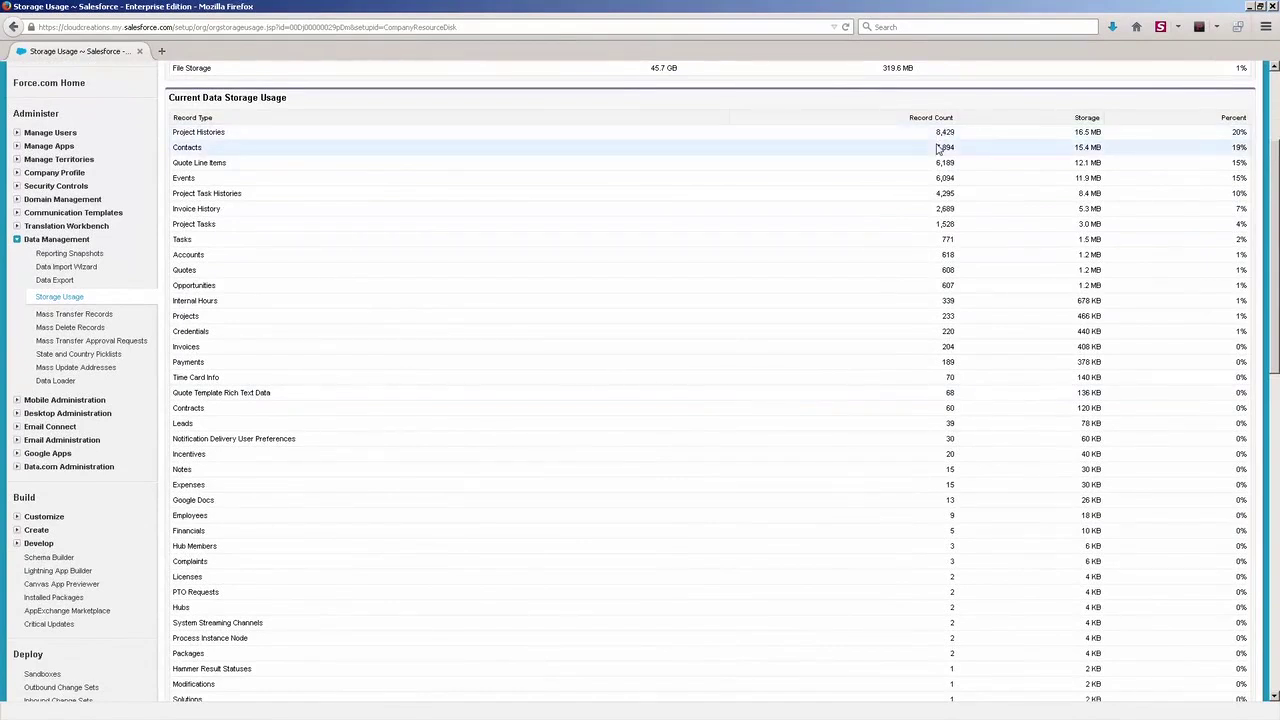
scroll(165, 300, up, 3)
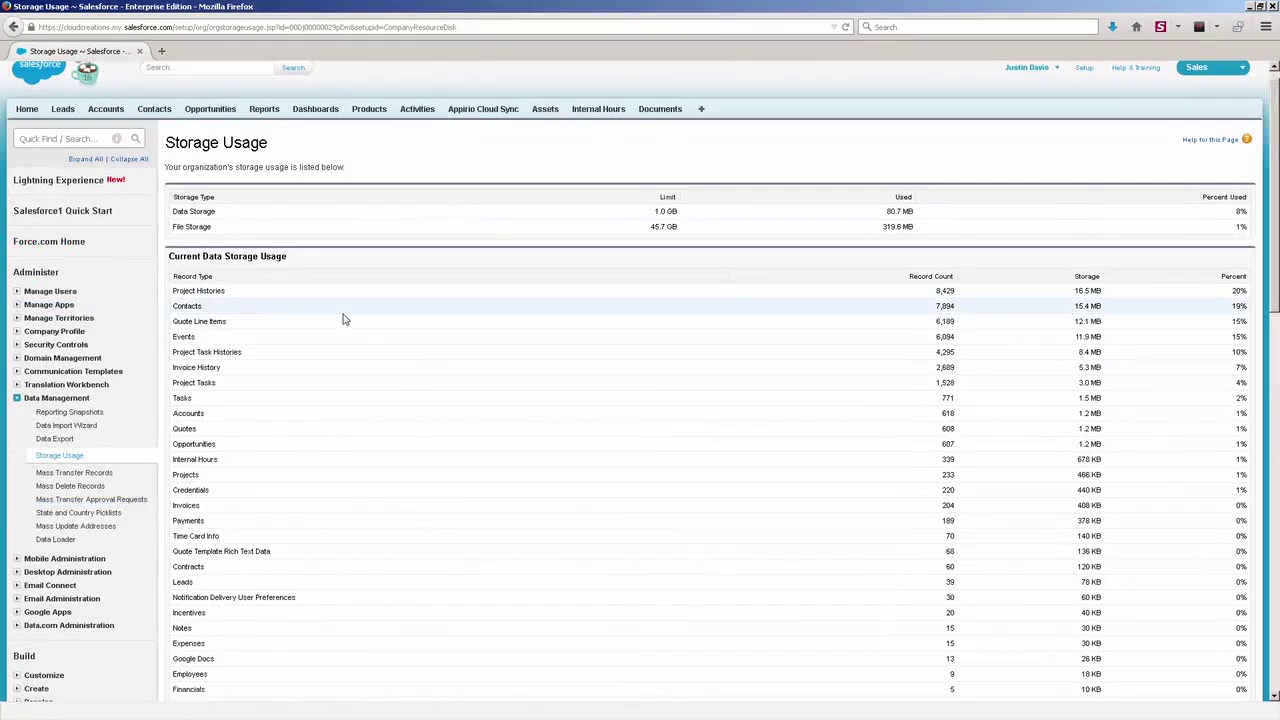
scroll(343, 320, down, 6)
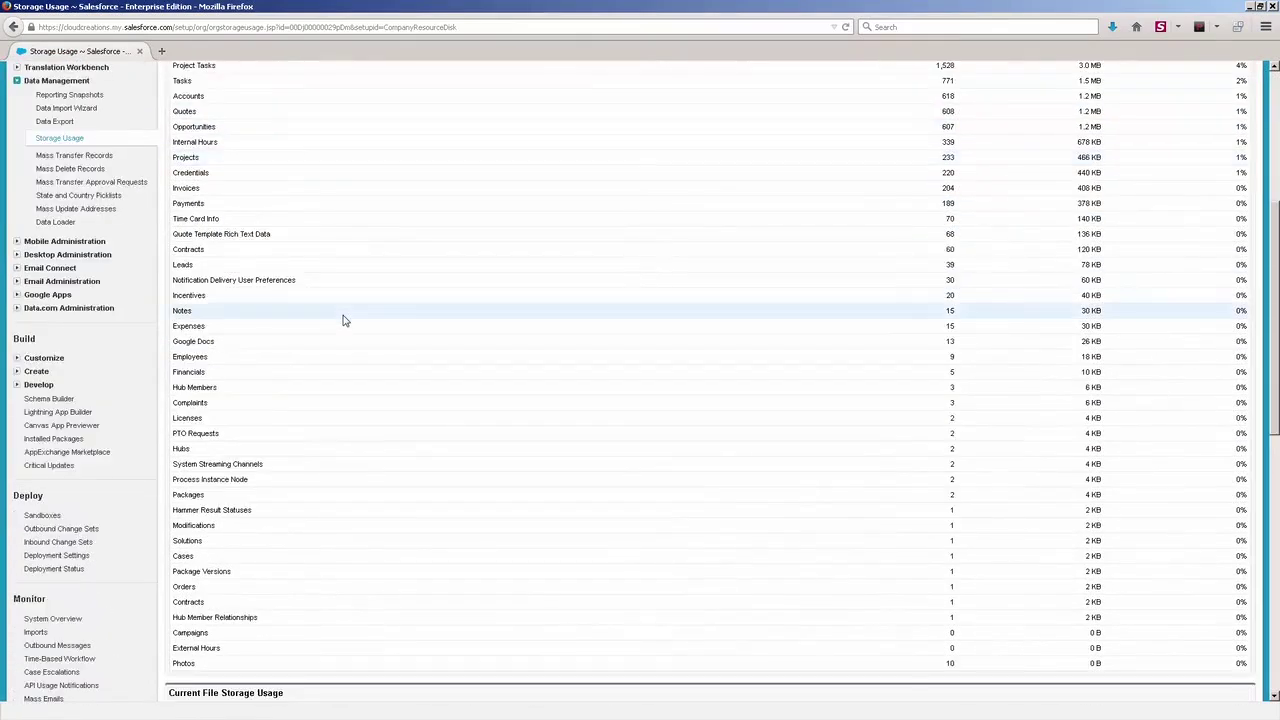
scroll(343, 320, down, 3)
scroll(343, 320, up, 9)
right_click(308, 275)
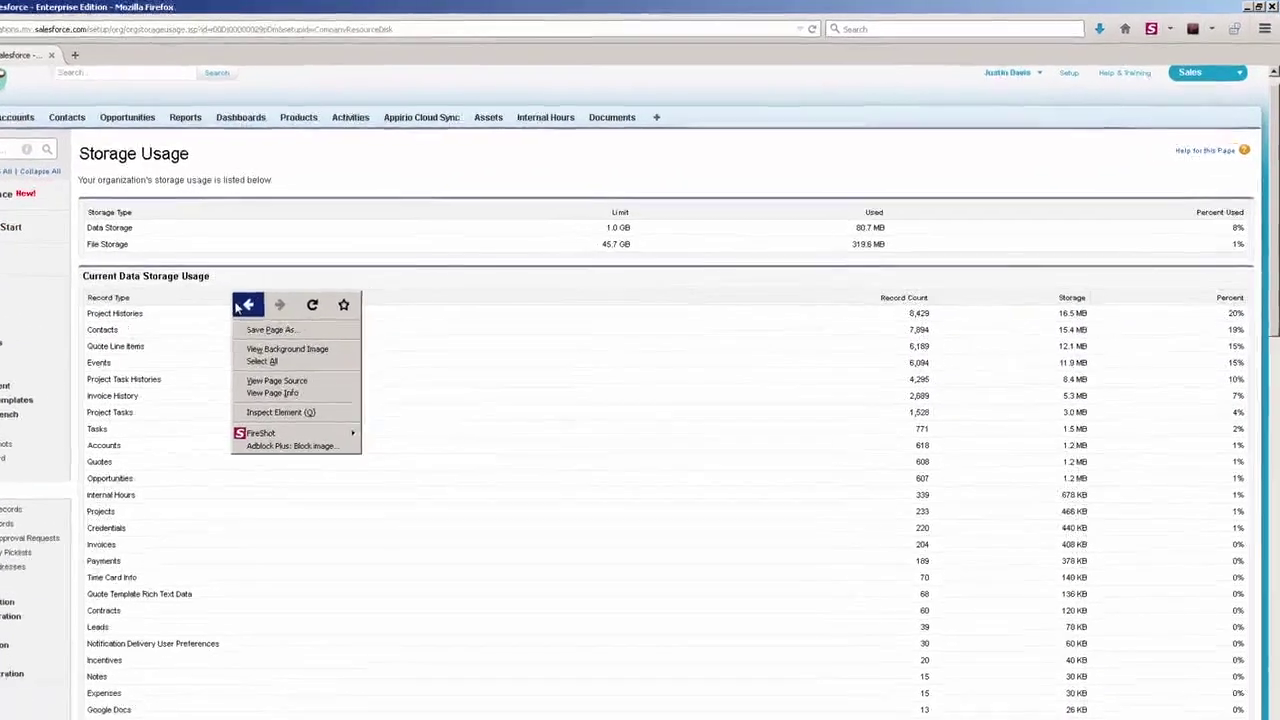
click(256, 302)
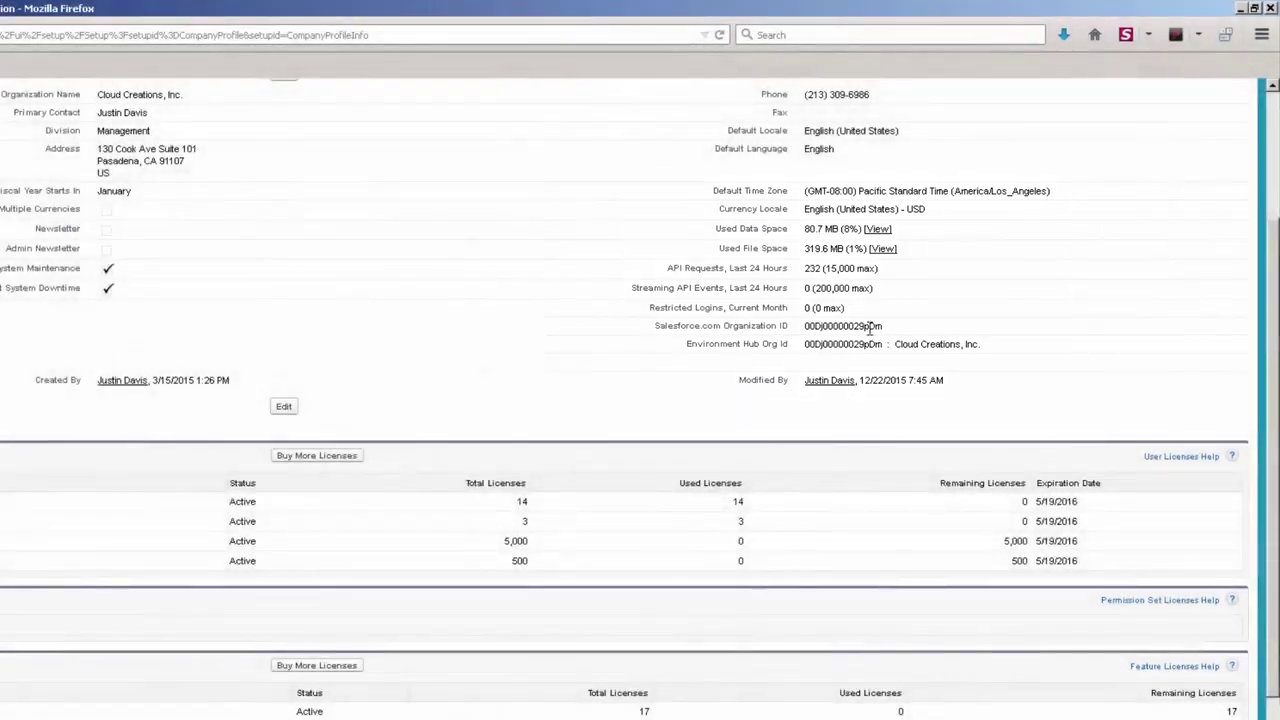
- Scroll through the User Licenses and Feature Licenses counts, then back to the top
scroll(860, 326, up, 4)
scroll(740, 355, down, 8)
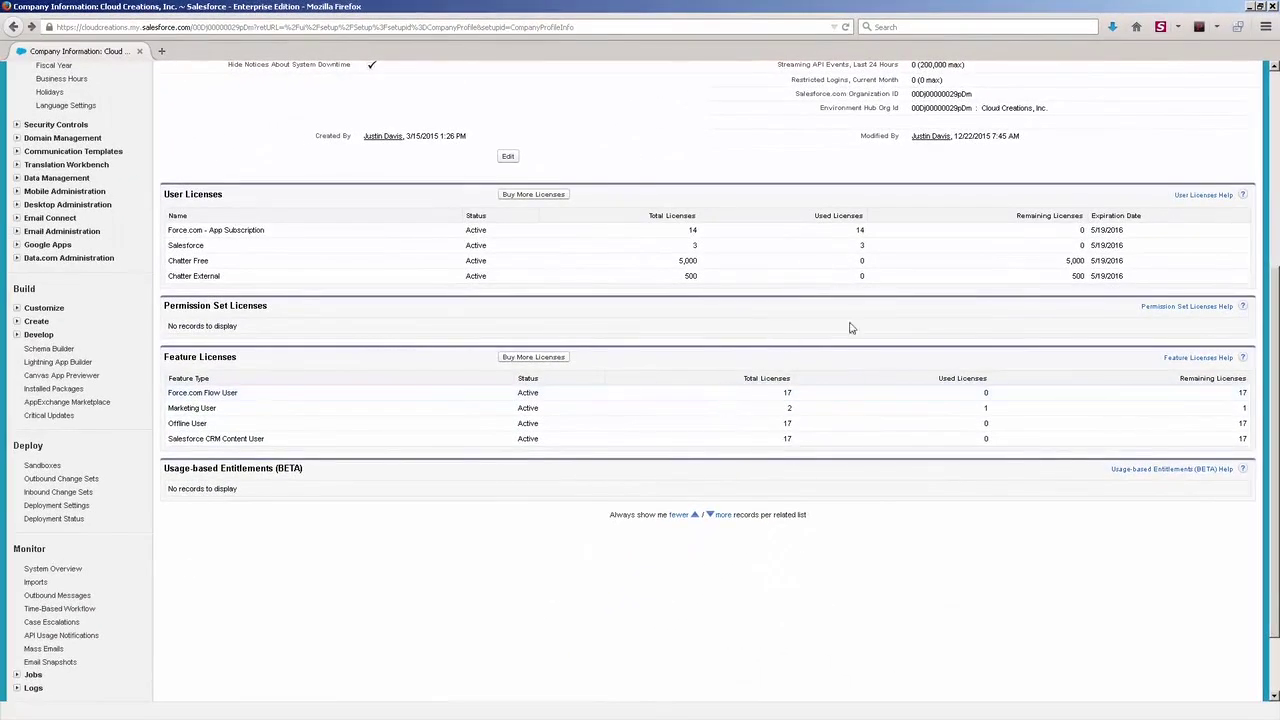
scroll(816, 362, up, 5)
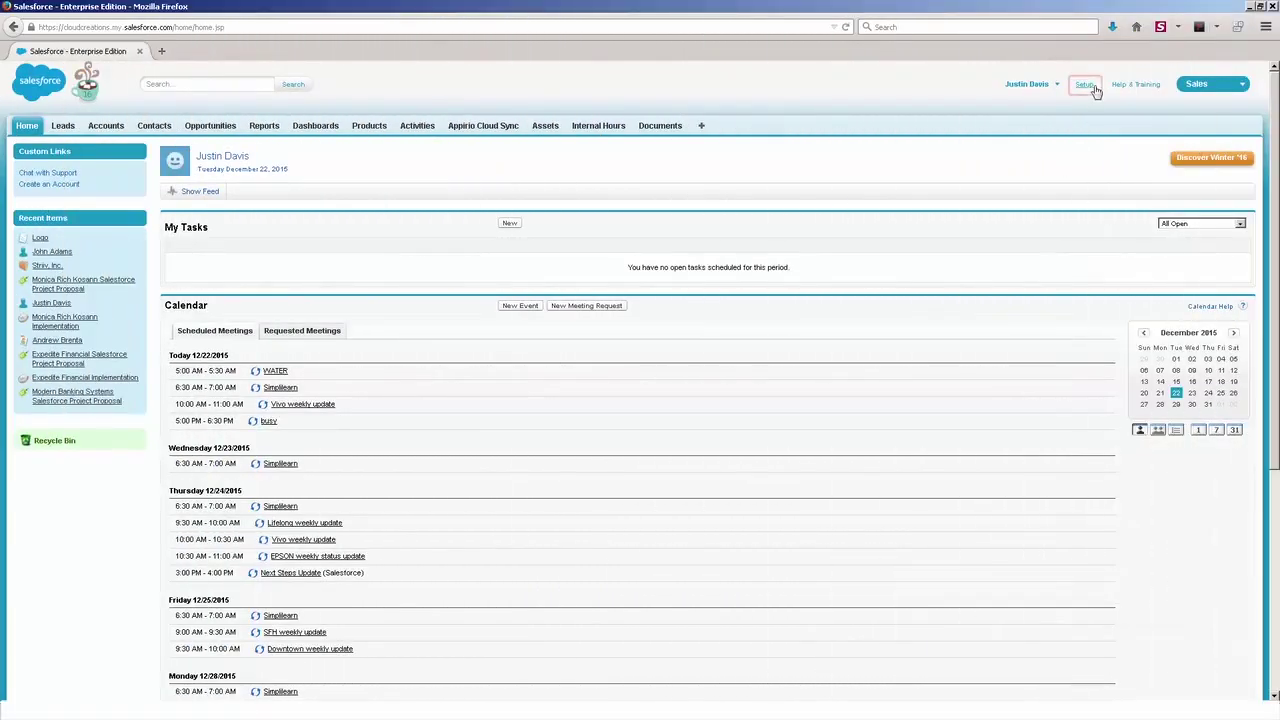
- Open System Overview under Setup's Monitor section and scroll down to Most Used Licenses
click(1088, 86)
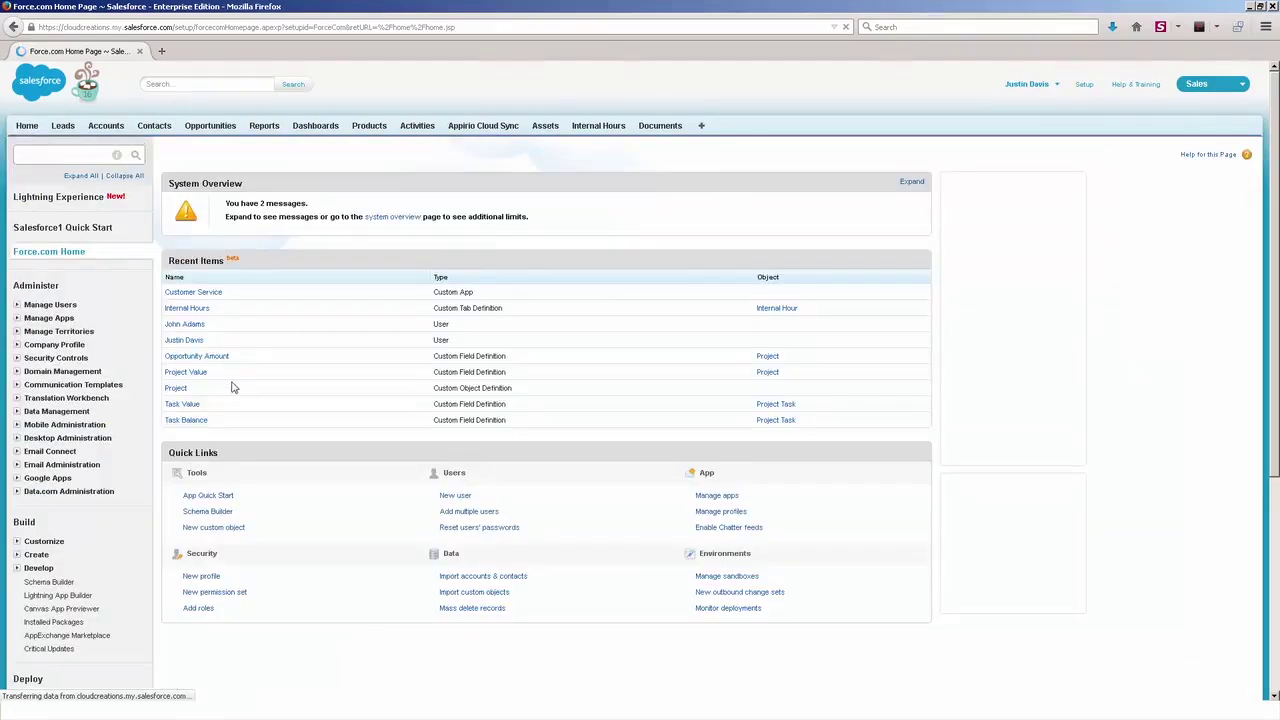
scroll(220, 457, down, 5)
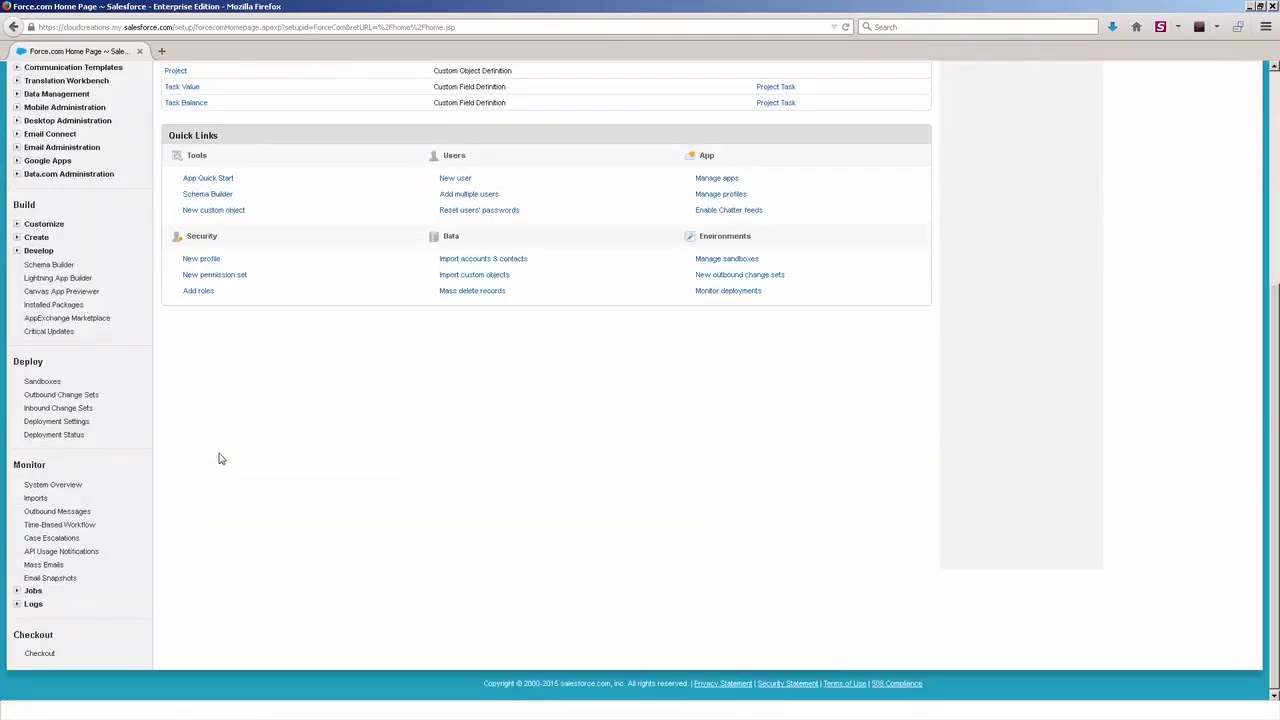
click(52, 484)
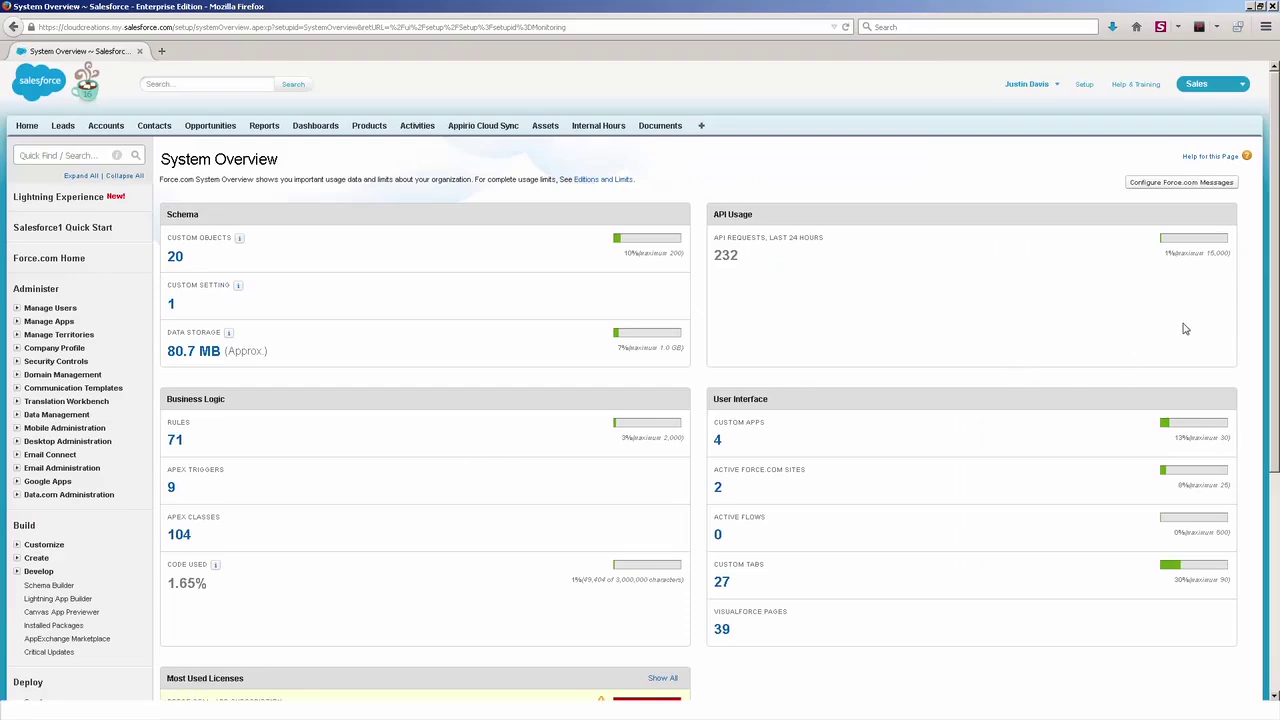
drag(1271, 308, 1275, 378)
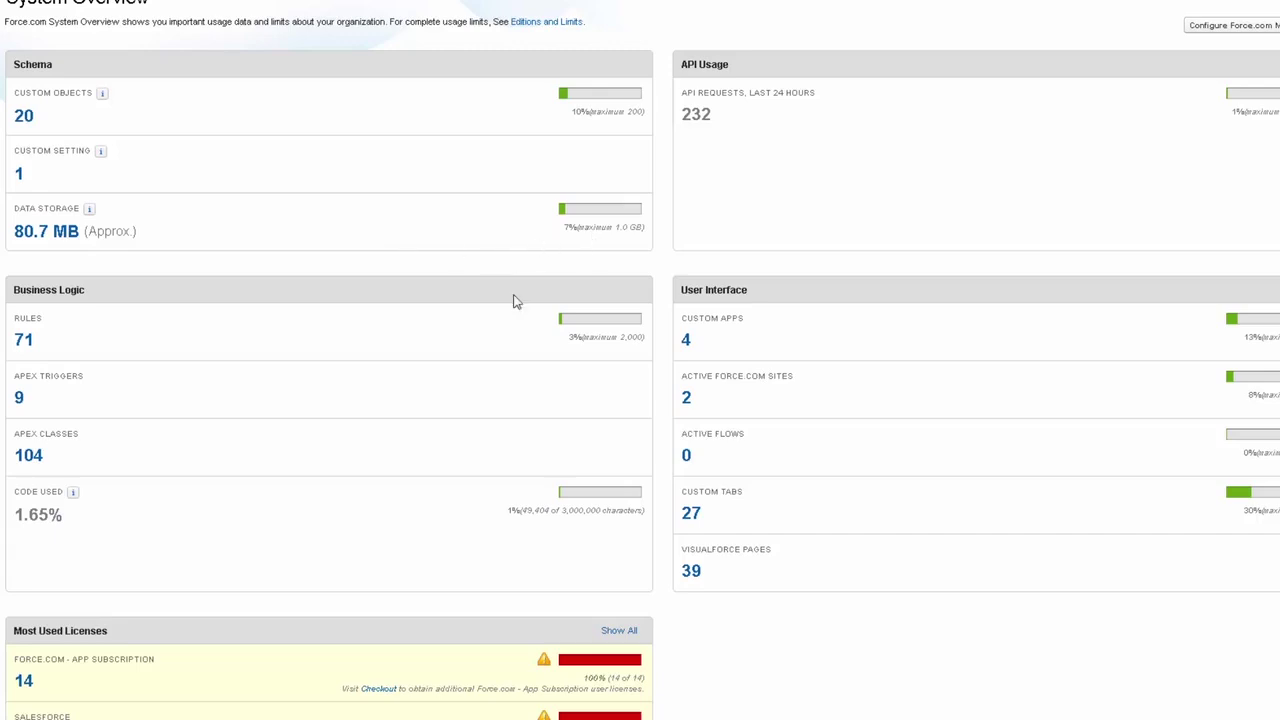
scroll(137, 320, down, 2)
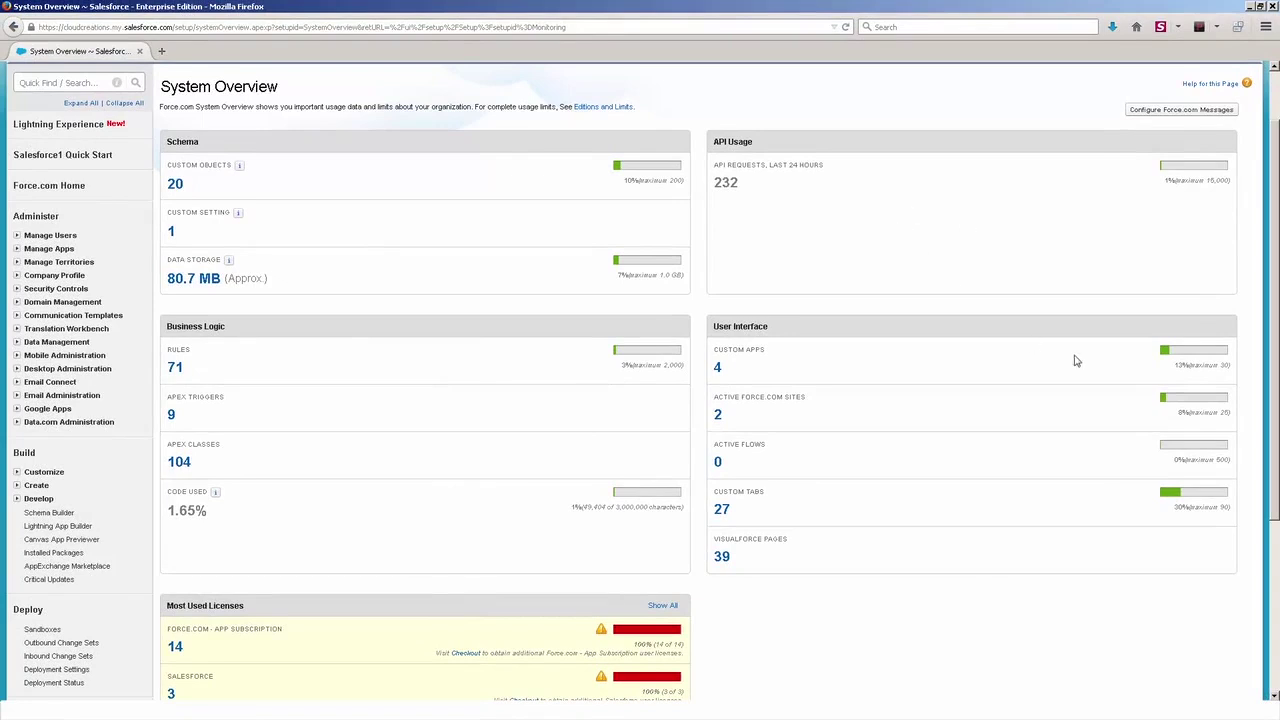
scroll(1100, 260, down, 3)
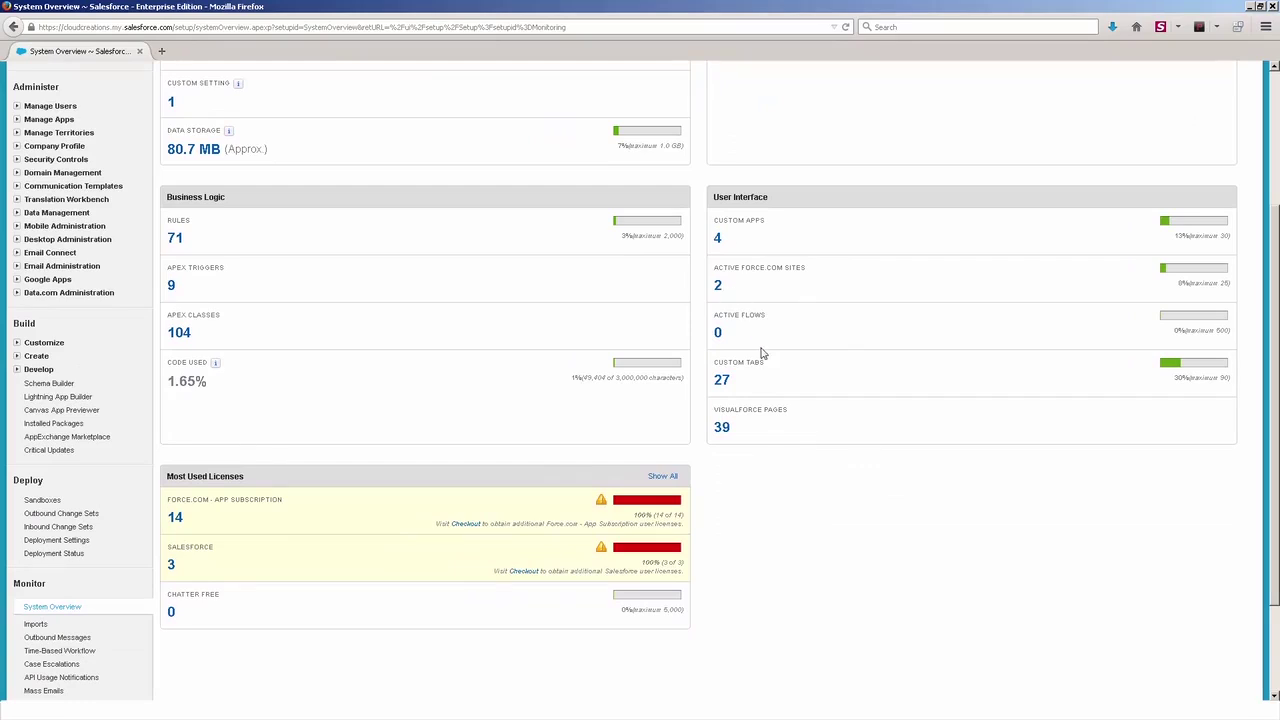
scroll(1255, 498, down, 3)
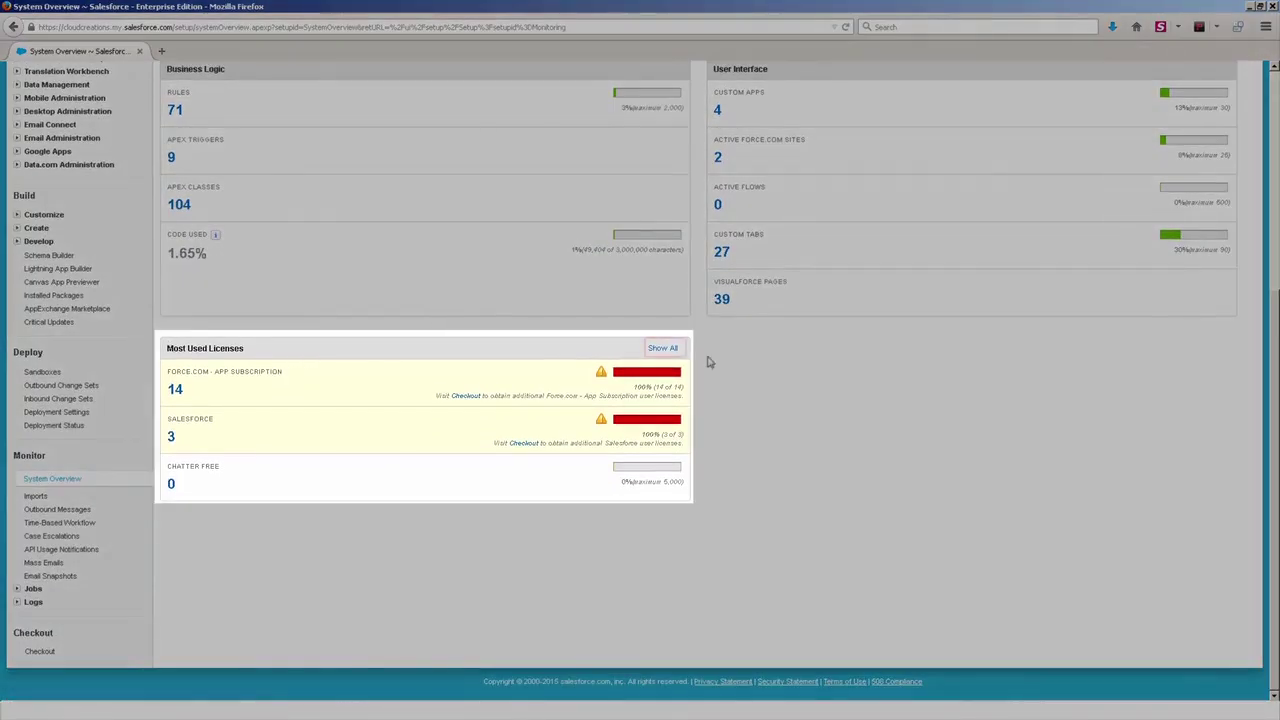
click(666, 348)
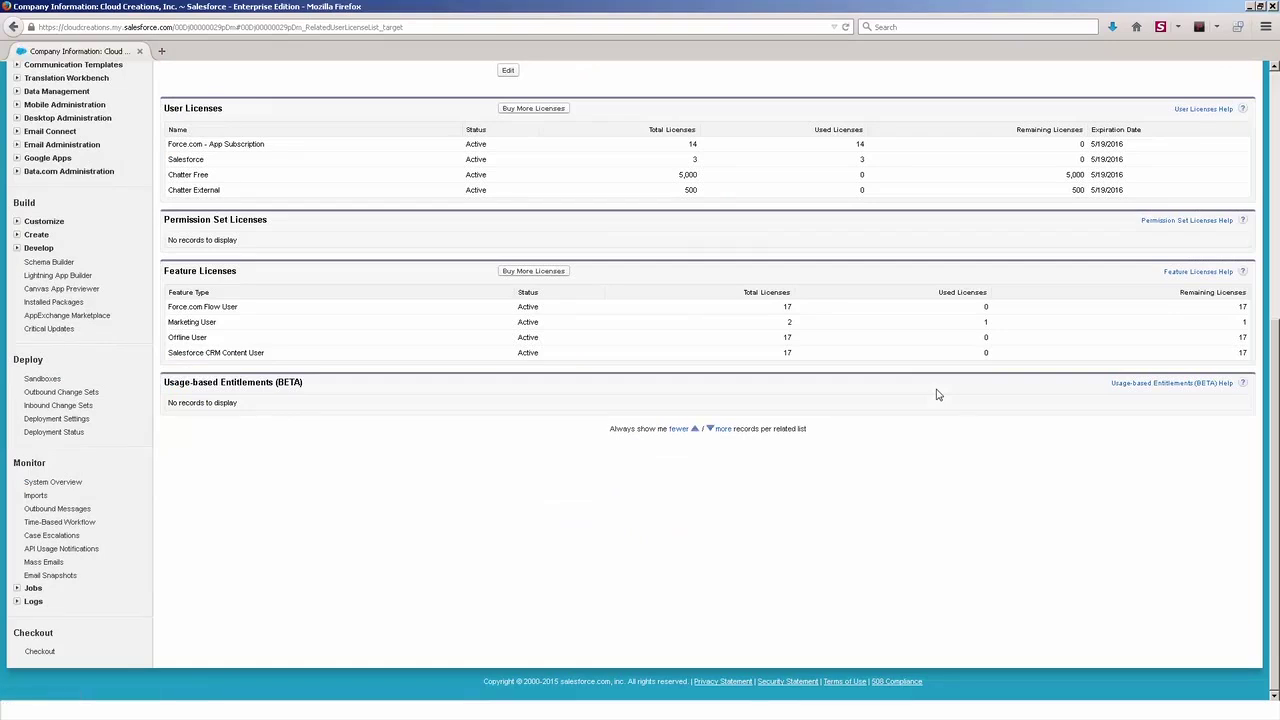
right_click(708, 276)
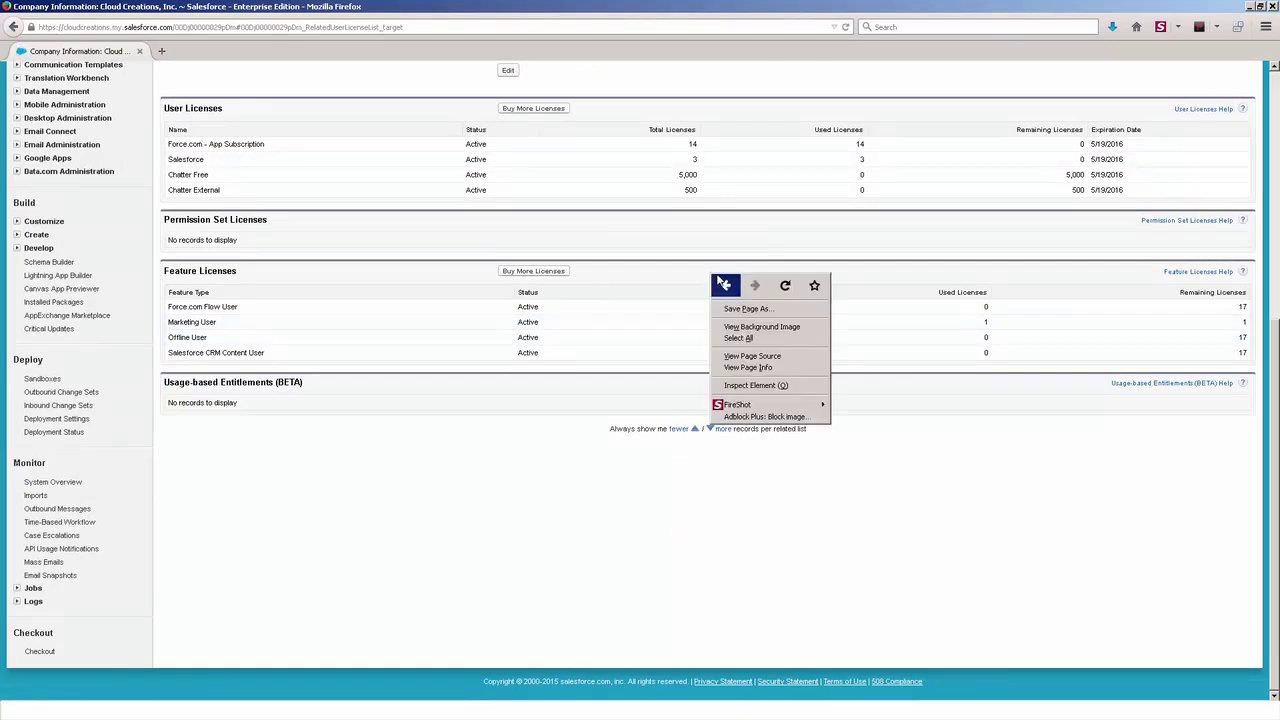
click(720, 286)
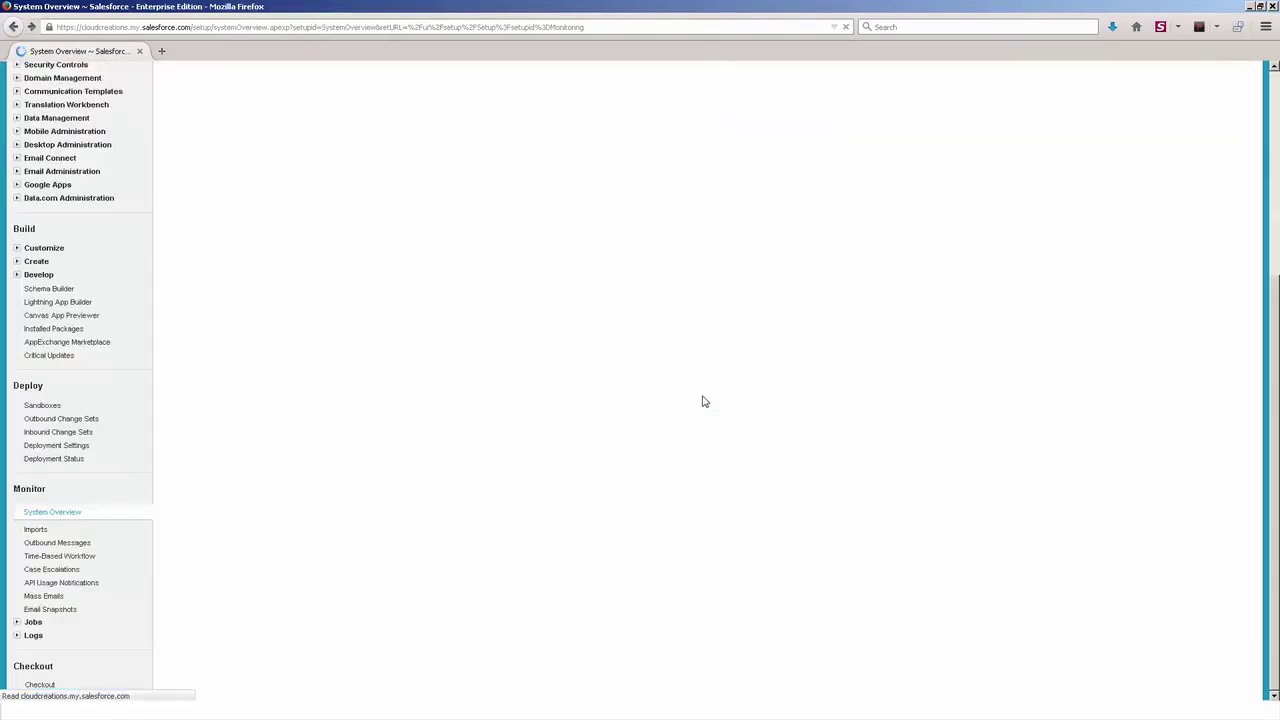
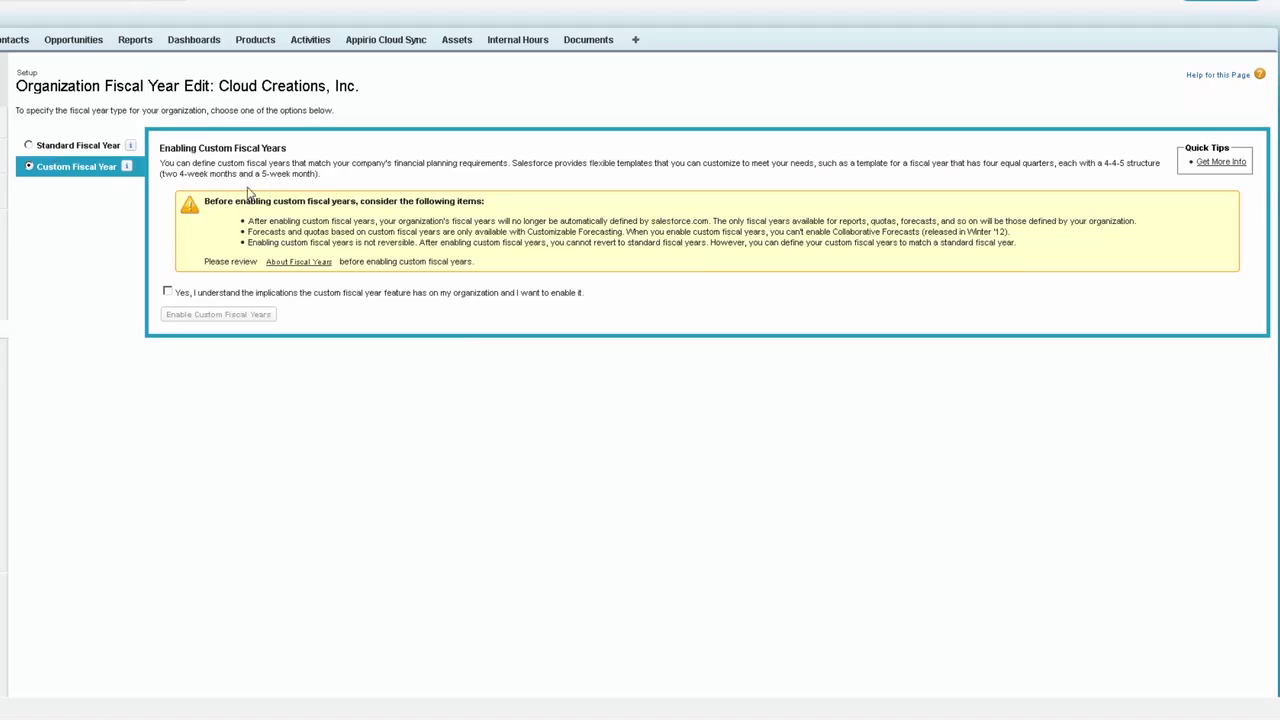
- Choose Standard Fiscal Year, with the fiscal year named after 'The starting month'
click(28, 145)
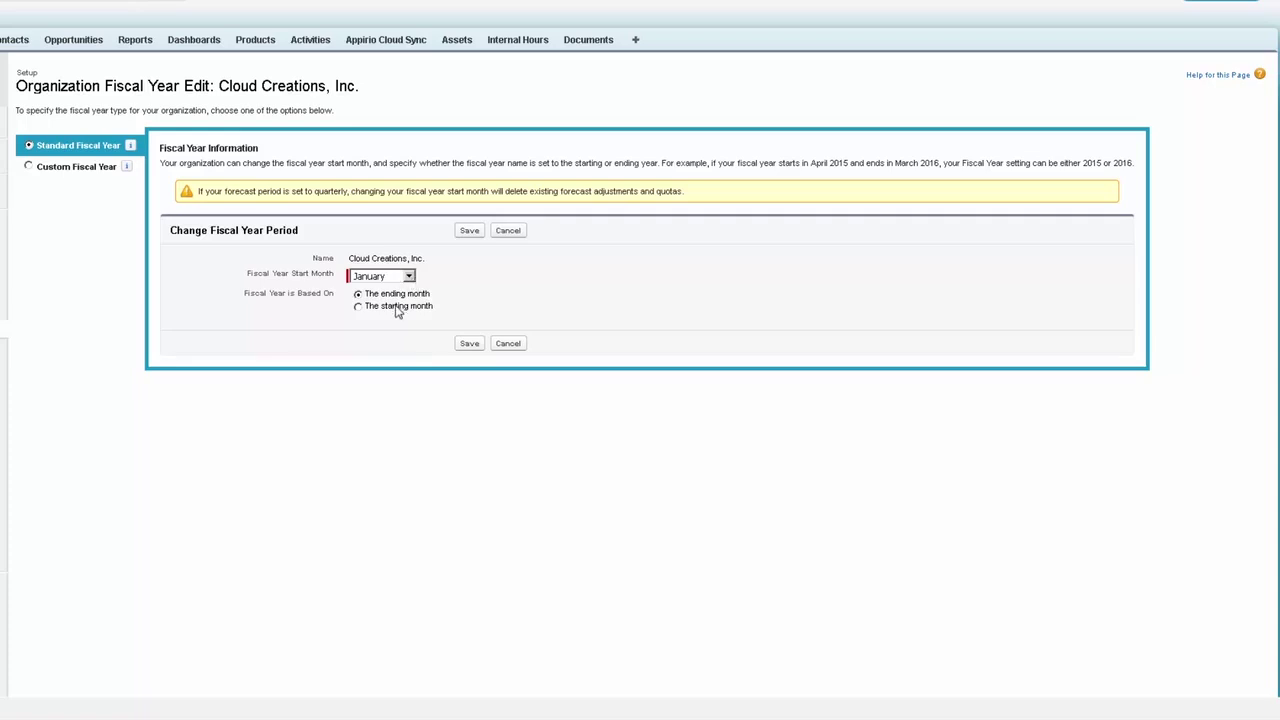
click(397, 308)
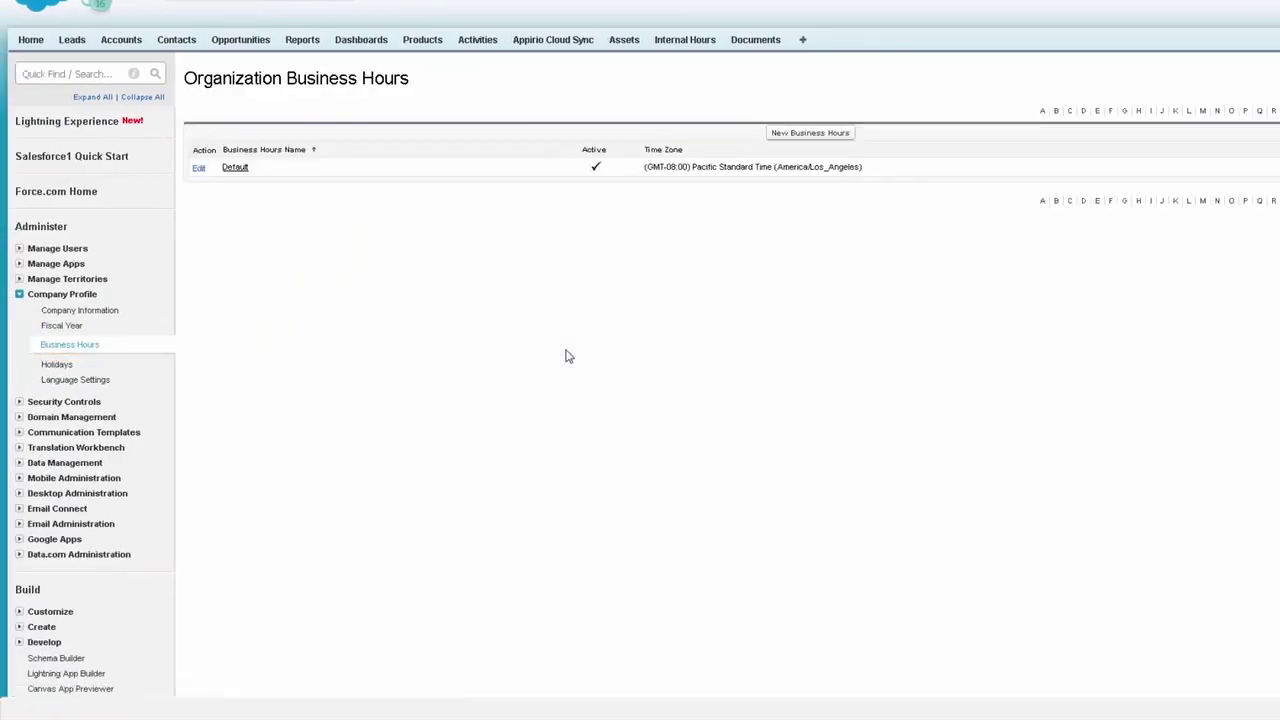
- Edit the Default business hours, clearing 24 hours for Sunday, Saturday, Friday and Monday
click(93, 155)
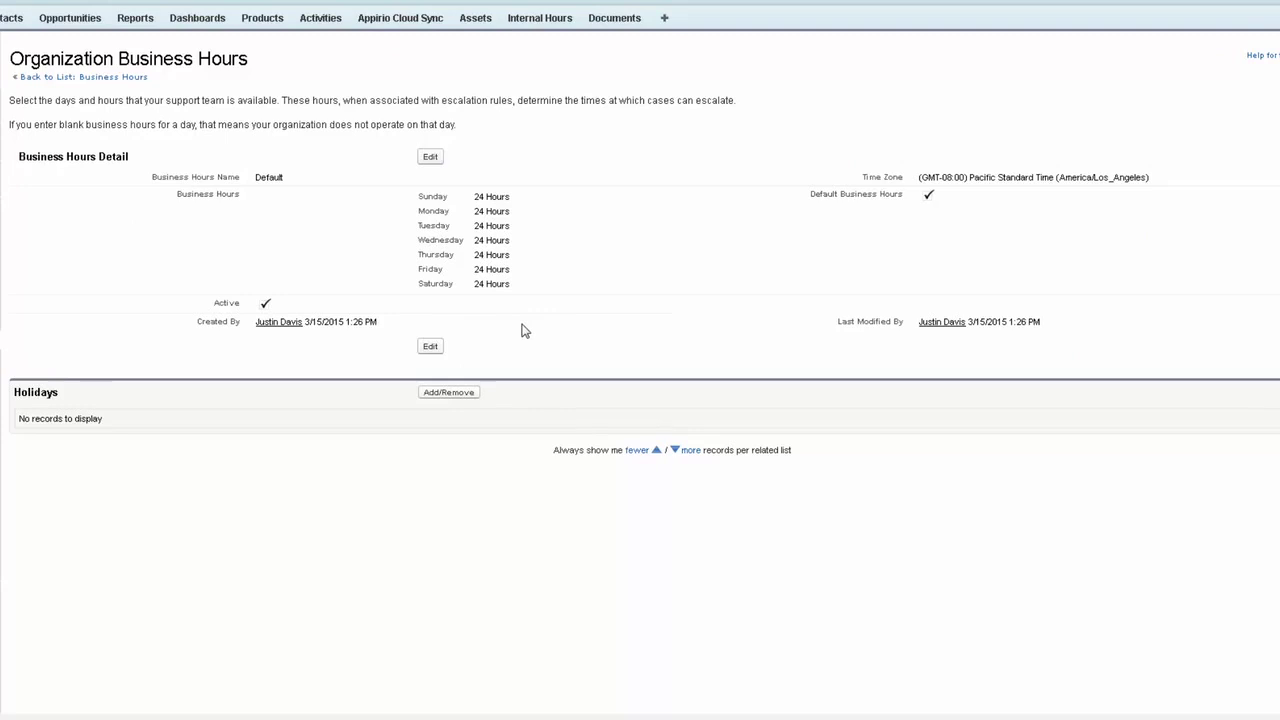
click(430, 156)
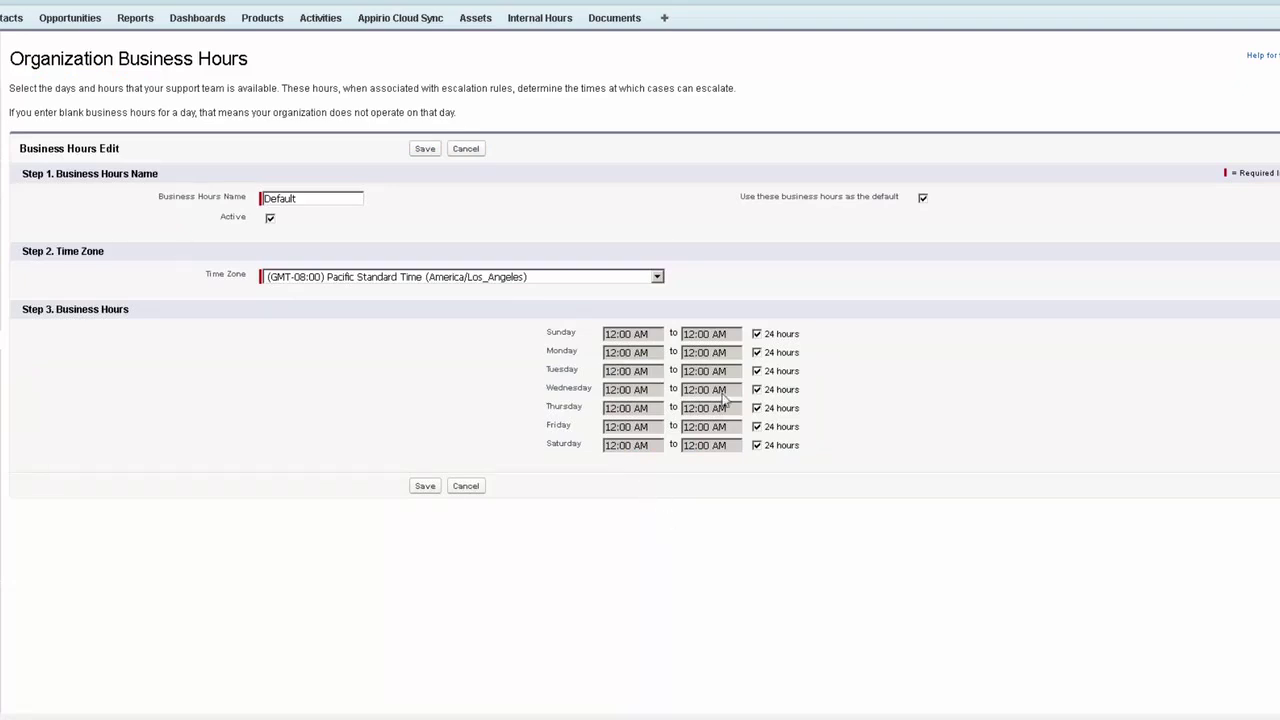
click(756, 336)
click(757, 445)
click(757, 427)
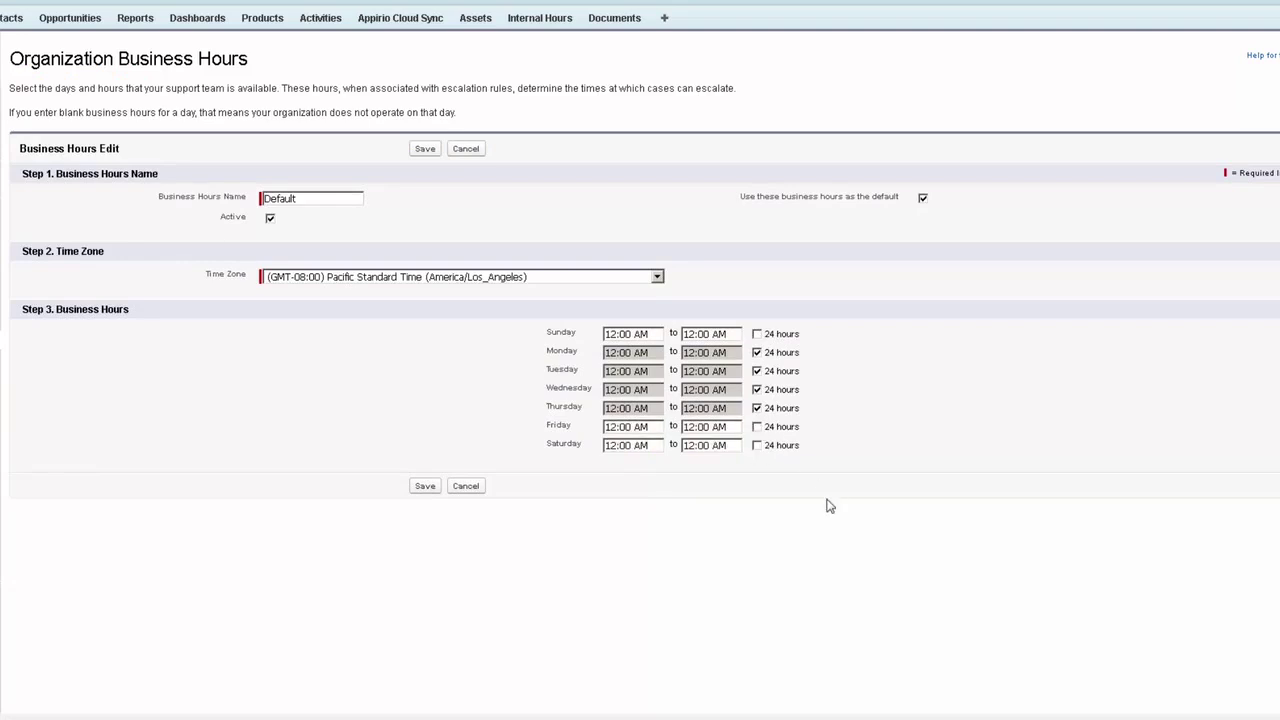
triple_click(650, 338)
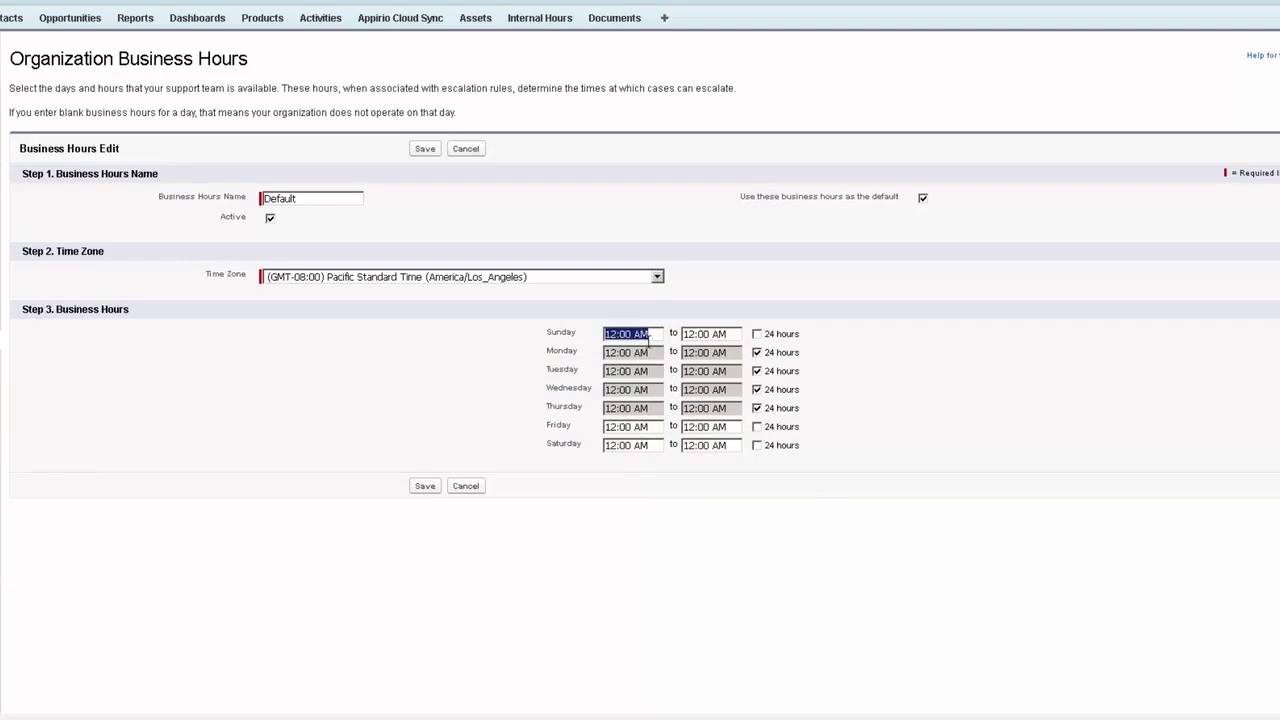
click(757, 352)
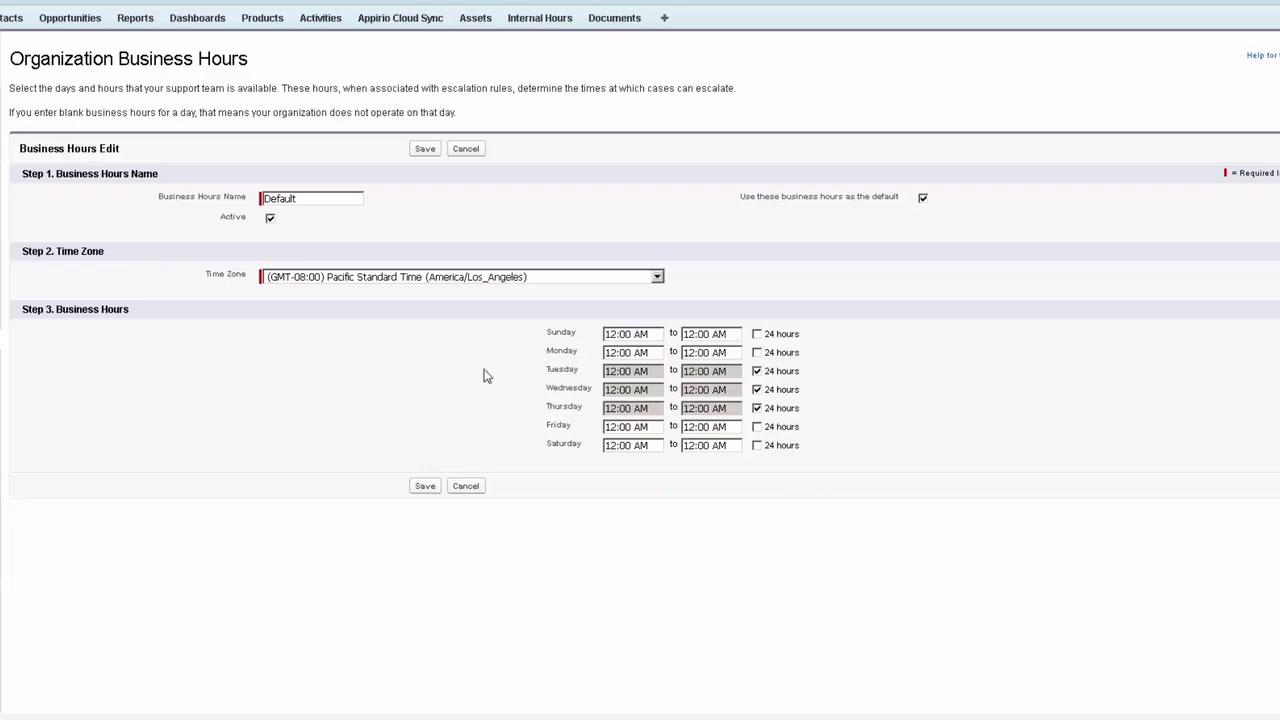
- Set Monday's hours to 8:00 AM–5:00 PM and save the Default business hours
drag(611, 353, 589, 356)
key(Delete)
key(Delete)
text(8)
click(690, 353)
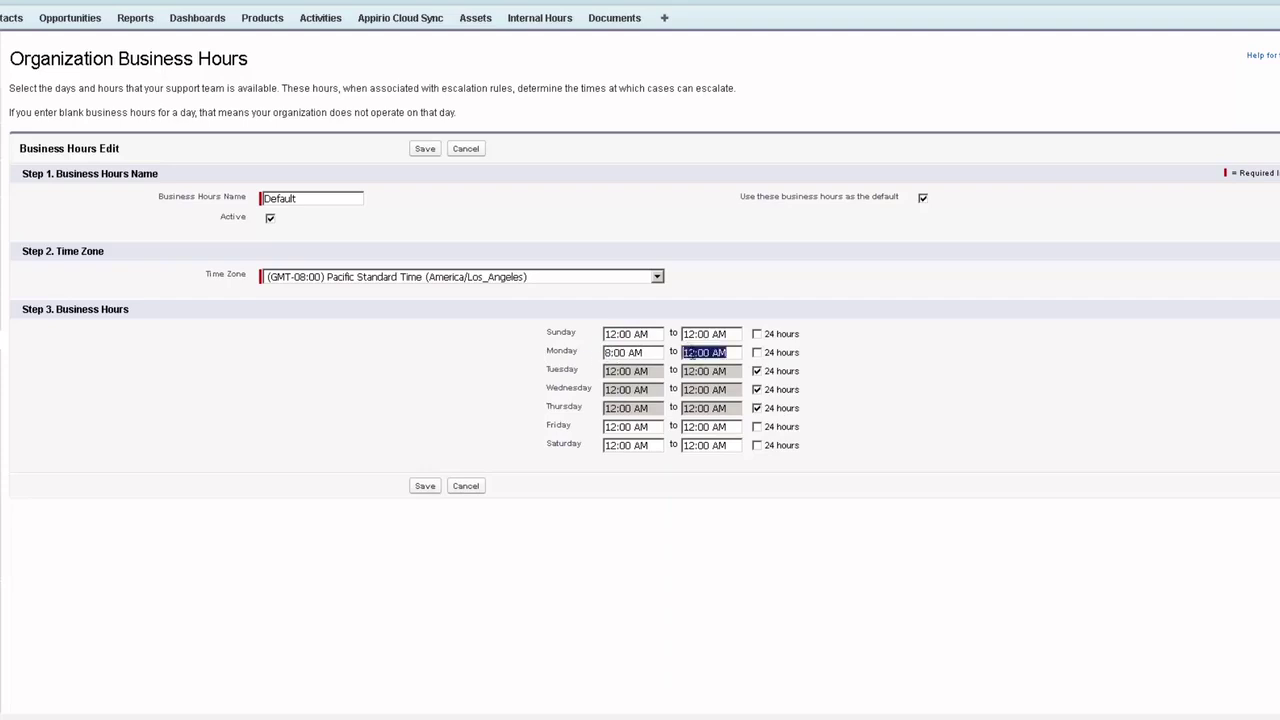
click(691, 352)
drag(696, 353, 660, 352)
text(5)
key(Delete)
text(P)
click(422, 486)
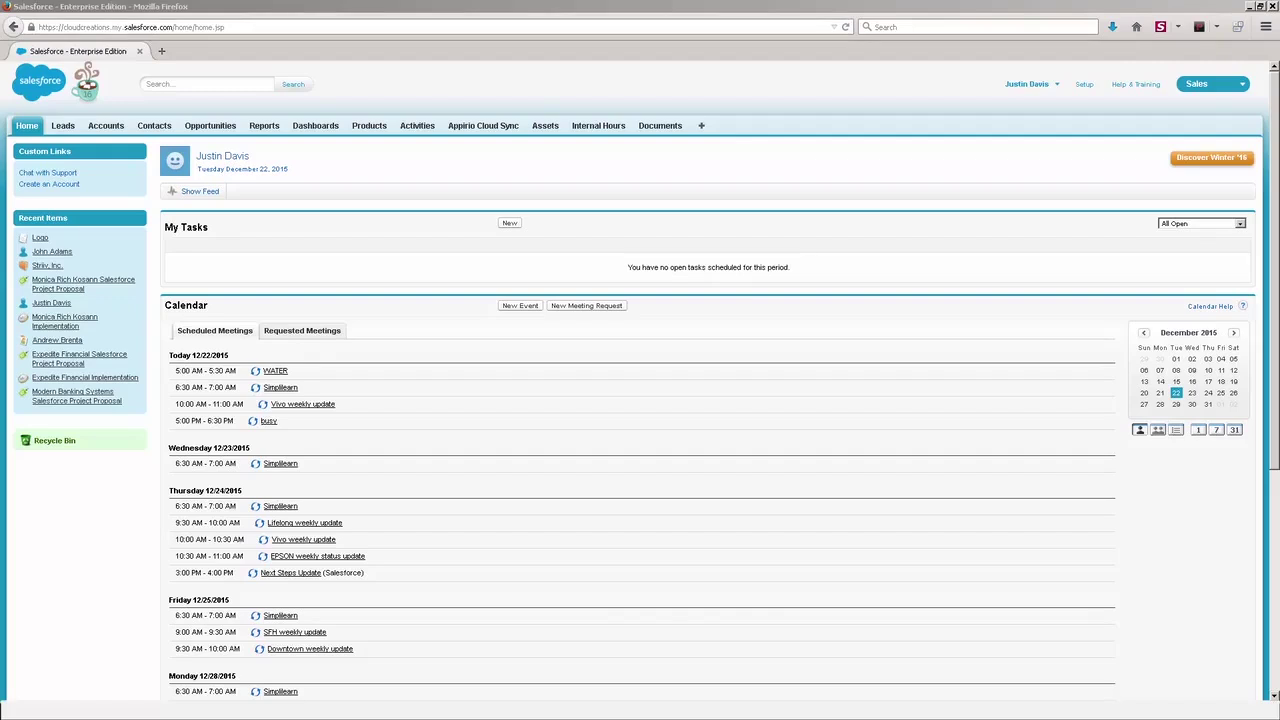
- Go to Setup > Communication Templates > Email Templates and begin a New Template
click(1085, 85)
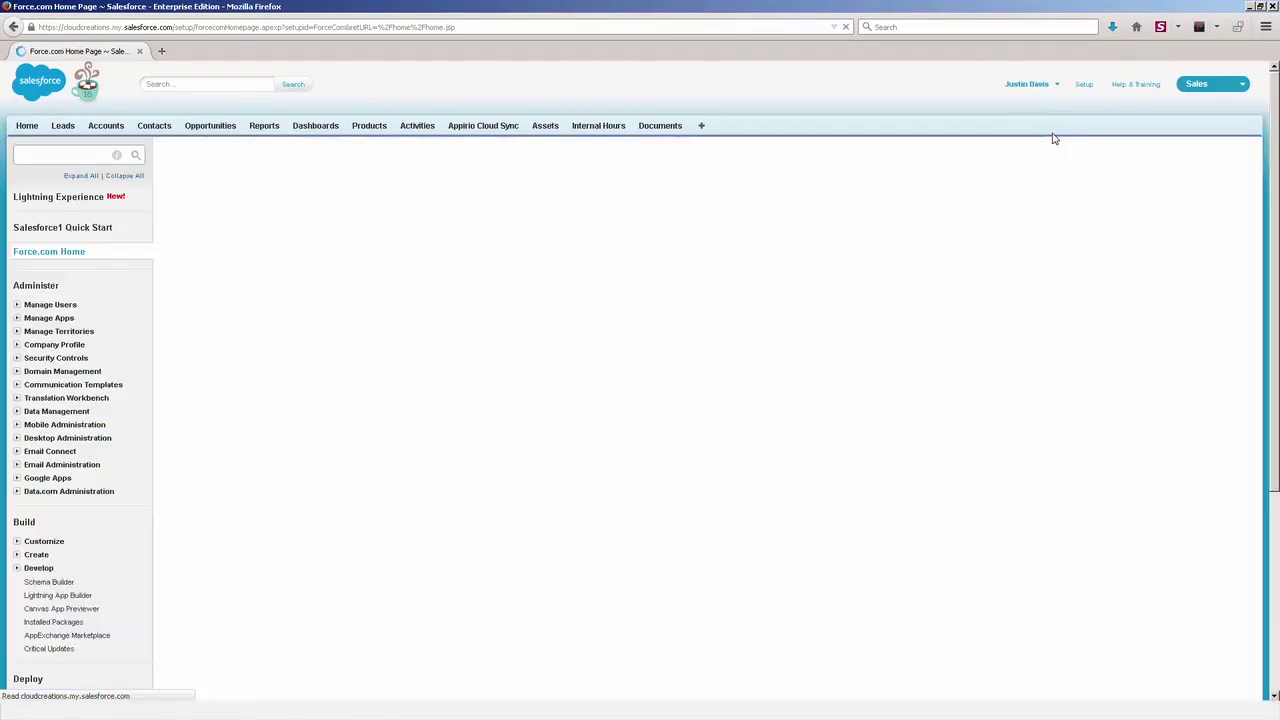
click(17, 386)
click(60, 413)
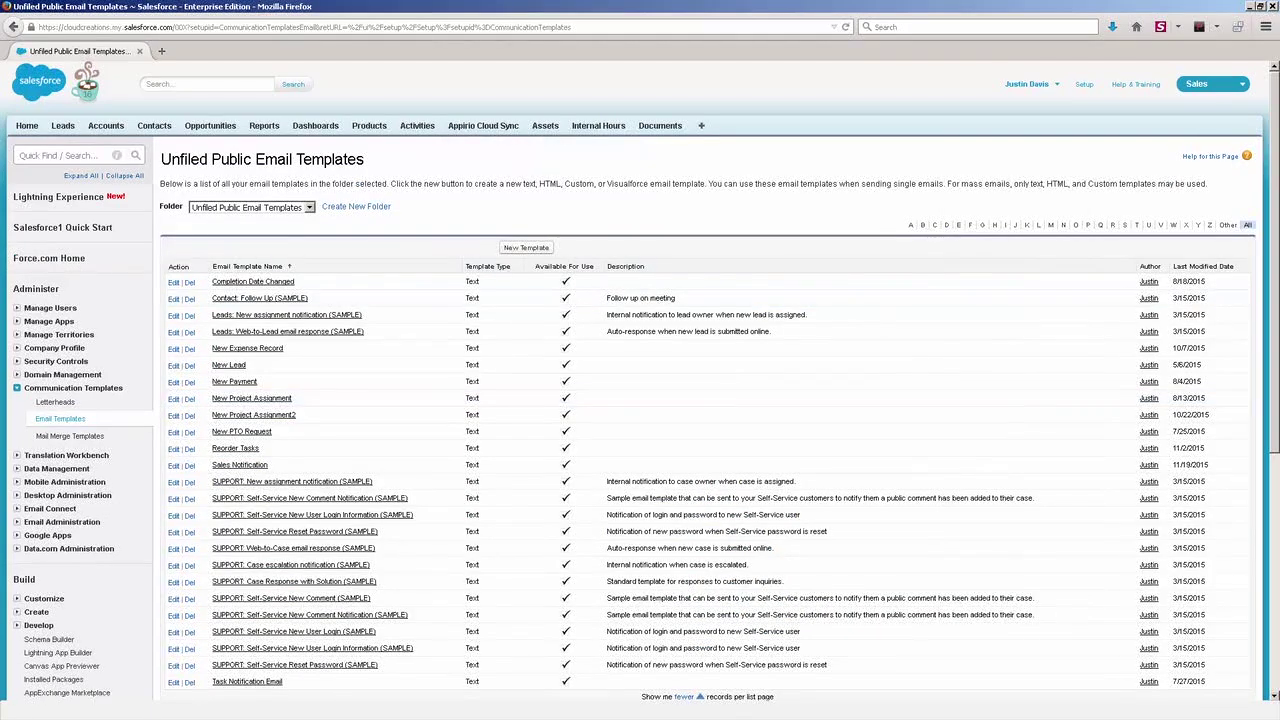
click(528, 249)
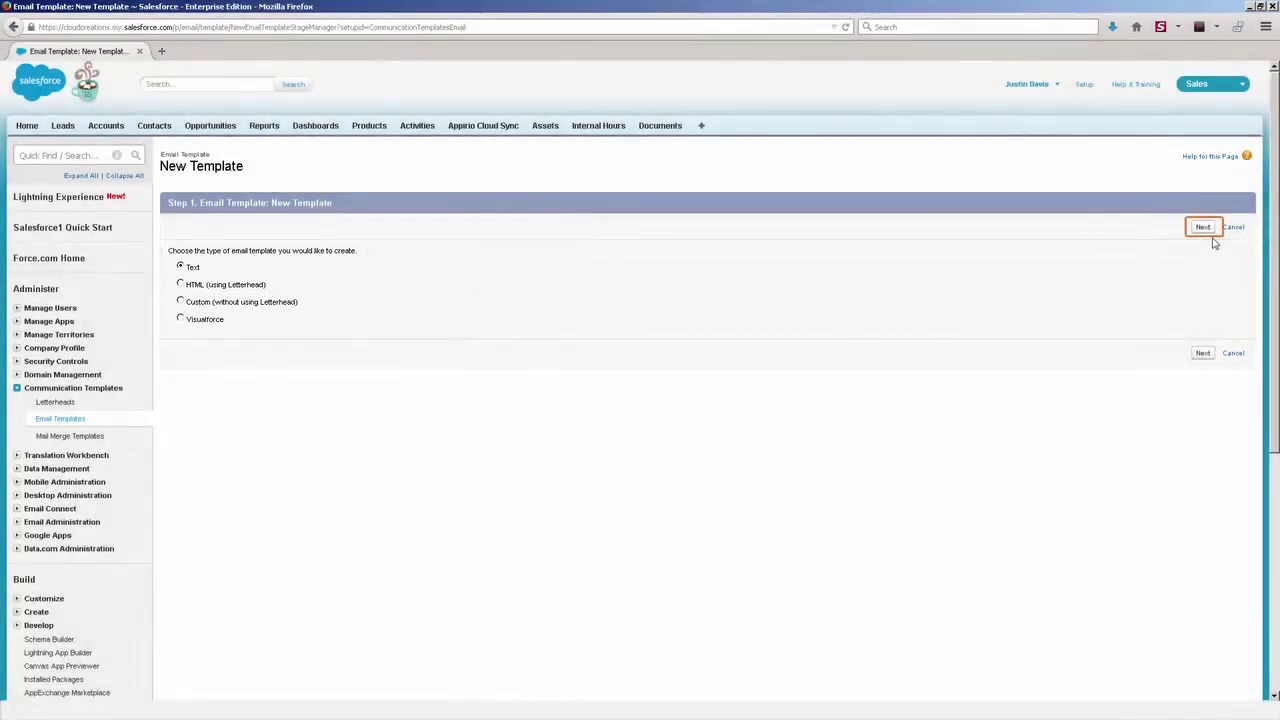
- Choose the Text template type, mark it Available For Use and name it New Lead
click(1202, 228)
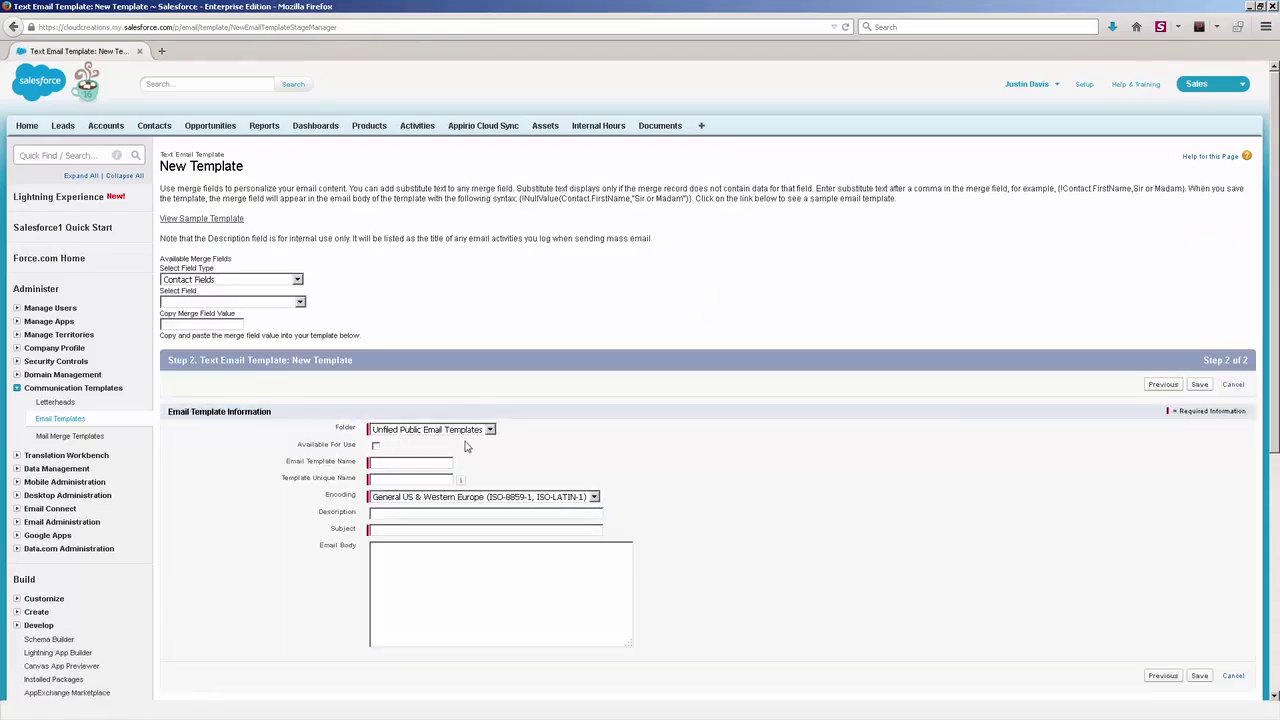
scroll(470, 440, down, 3)
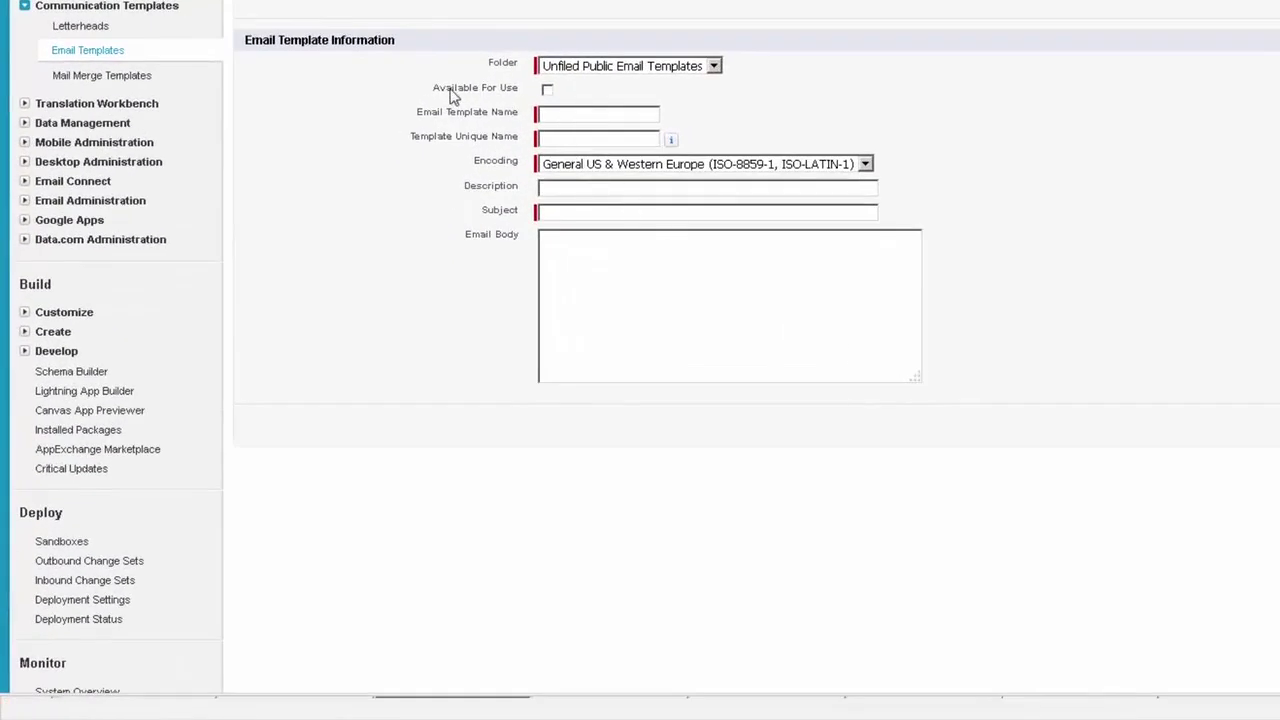
click(547, 90)
text(New Lead)
key(Tab)
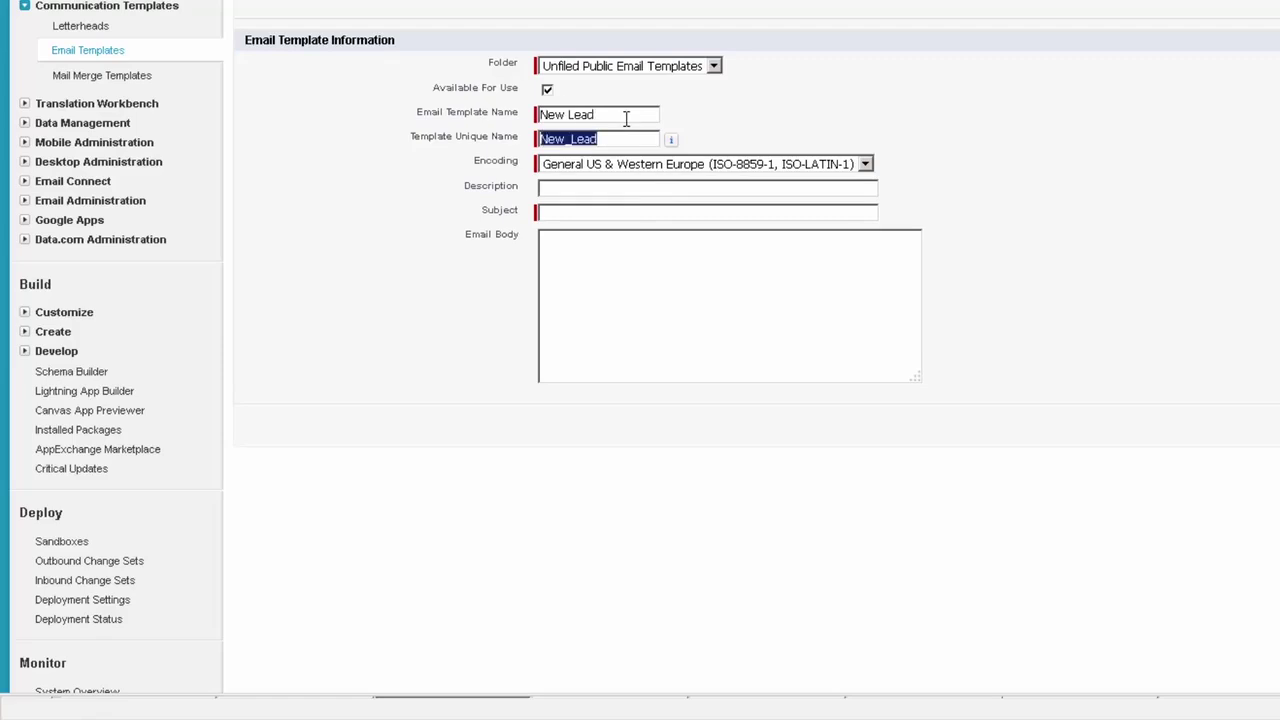
- Give the template subject New Lead and body 'Sample body', then save it
triple_click(628, 115)
key(ctrl+c)
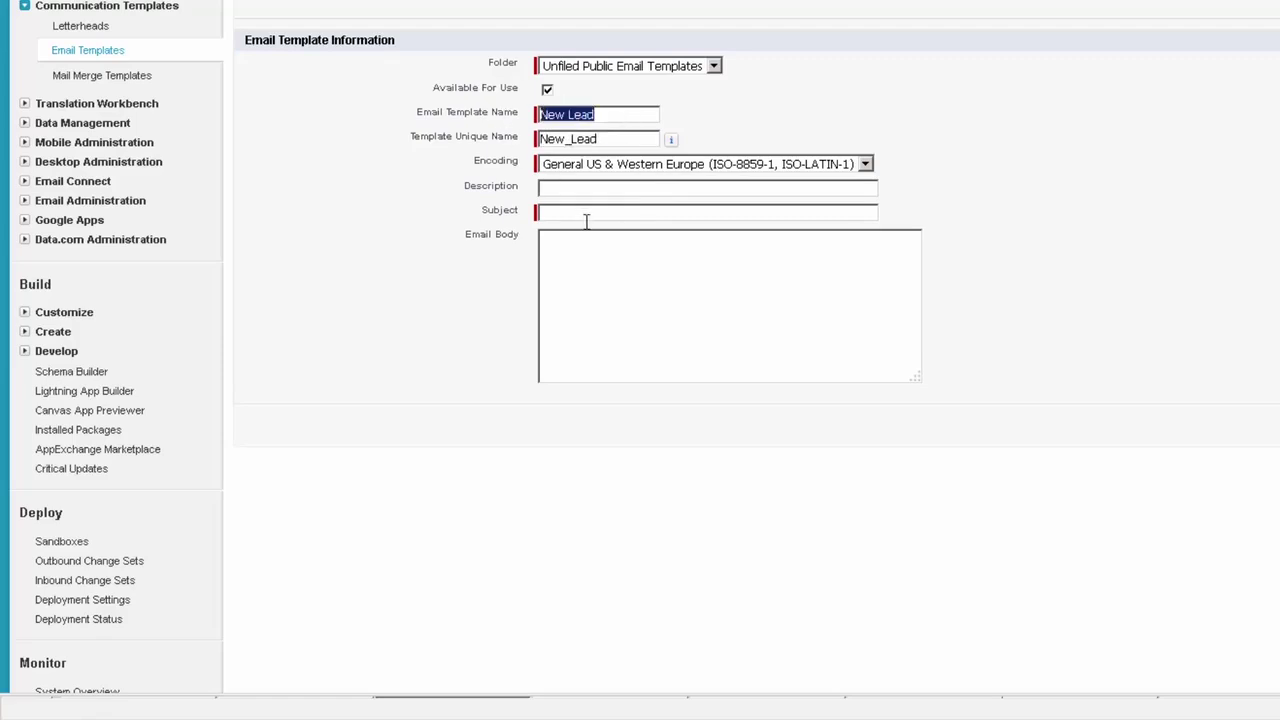
click(586, 213)
key(ctrl+v)
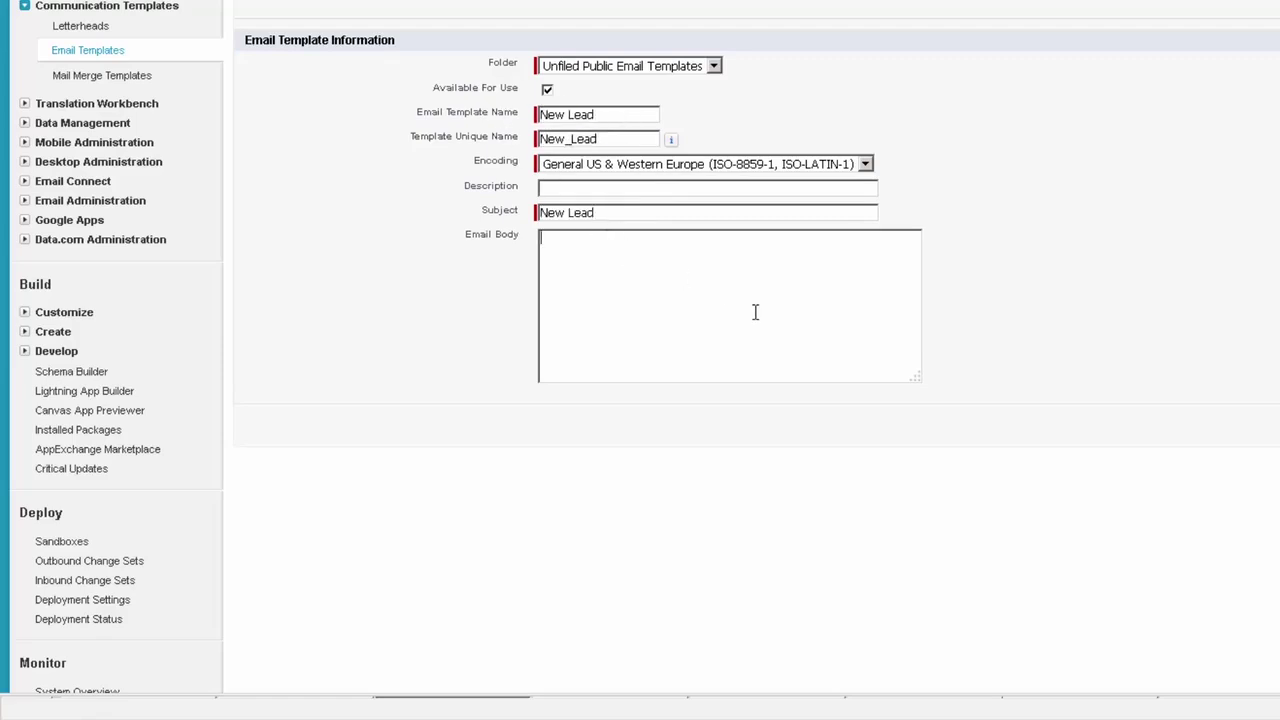
click(755, 312)
text(Sample body)
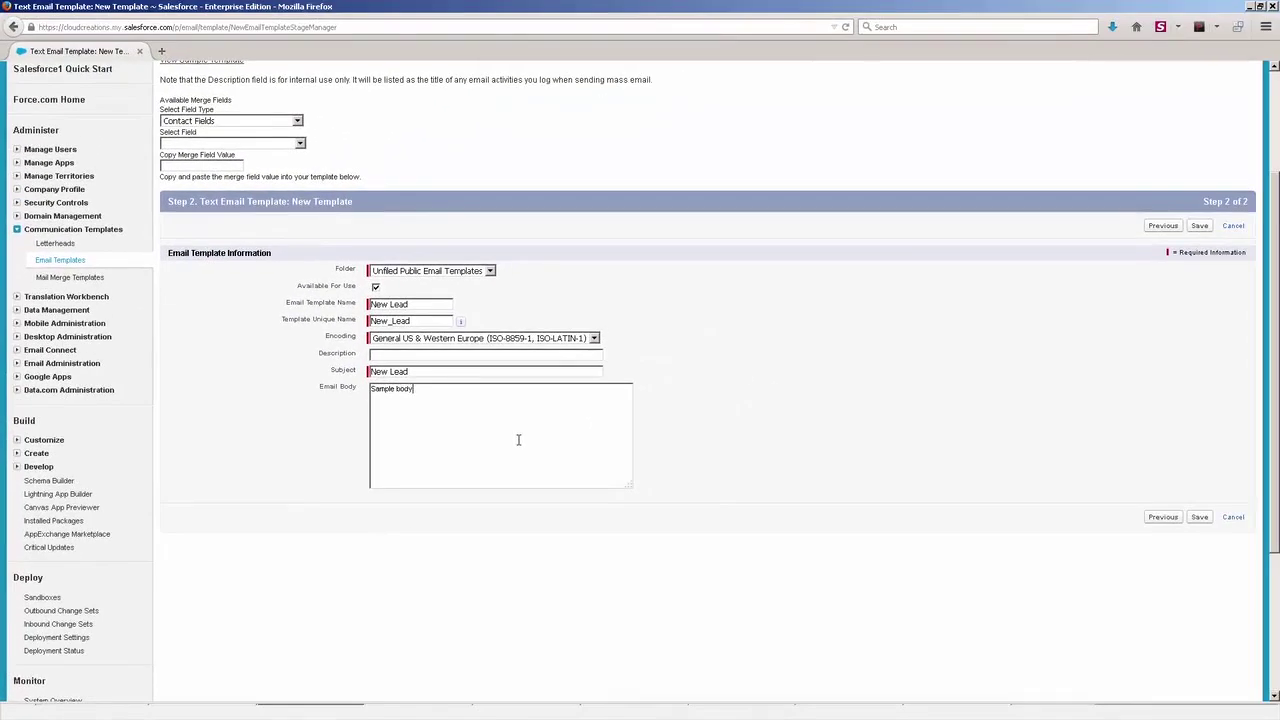
click(1199, 225)
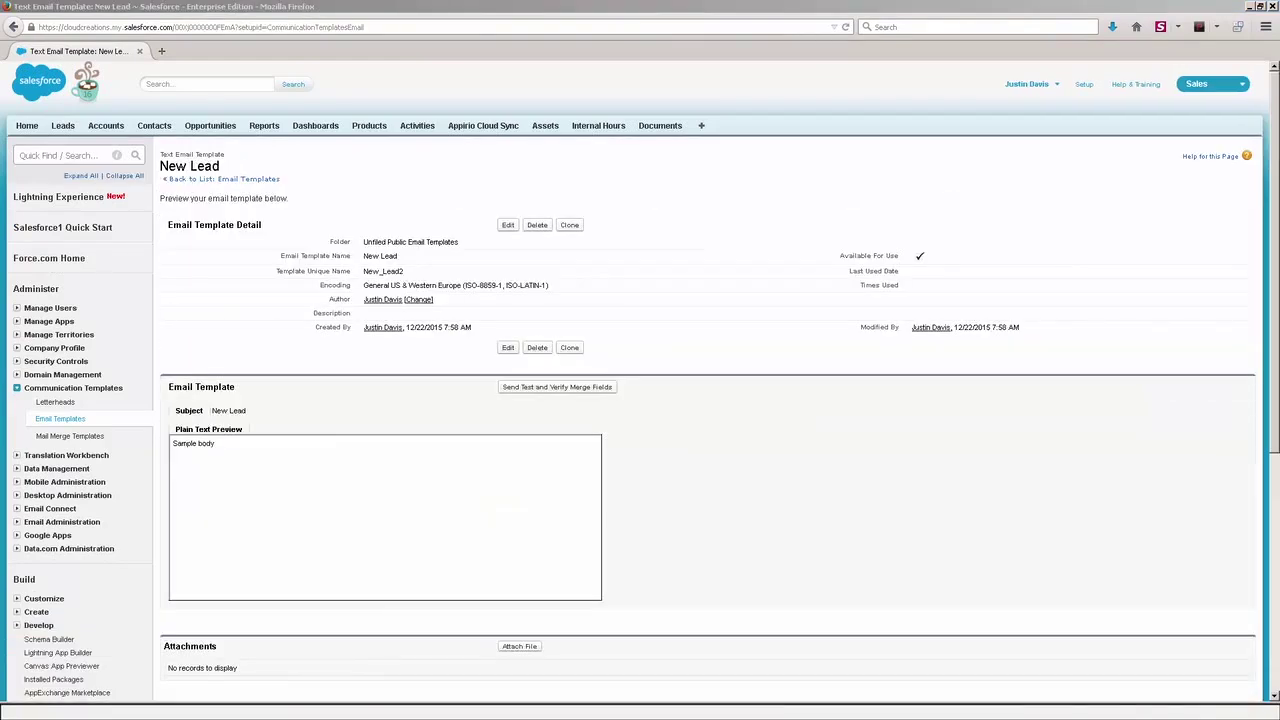
- Edit the New Lead template and pick the Lead Fields > Company merge field
scroll(698, 270, down, 3)
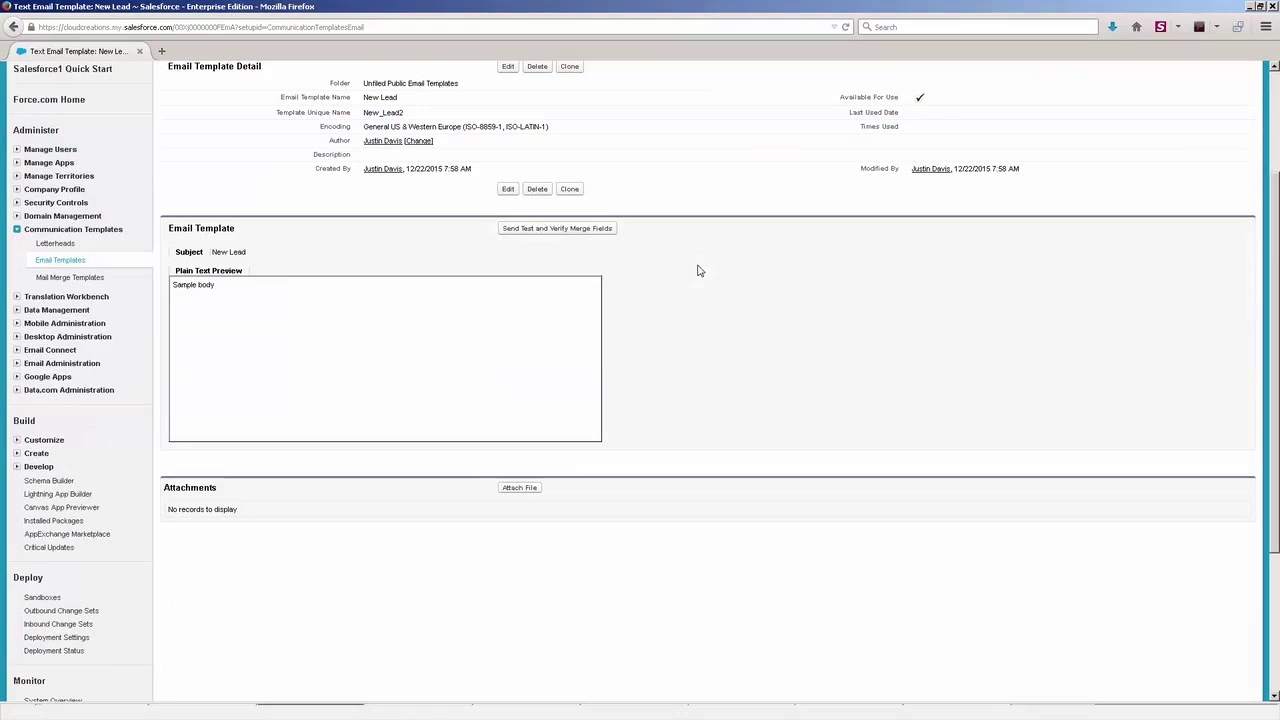
click(508, 189)
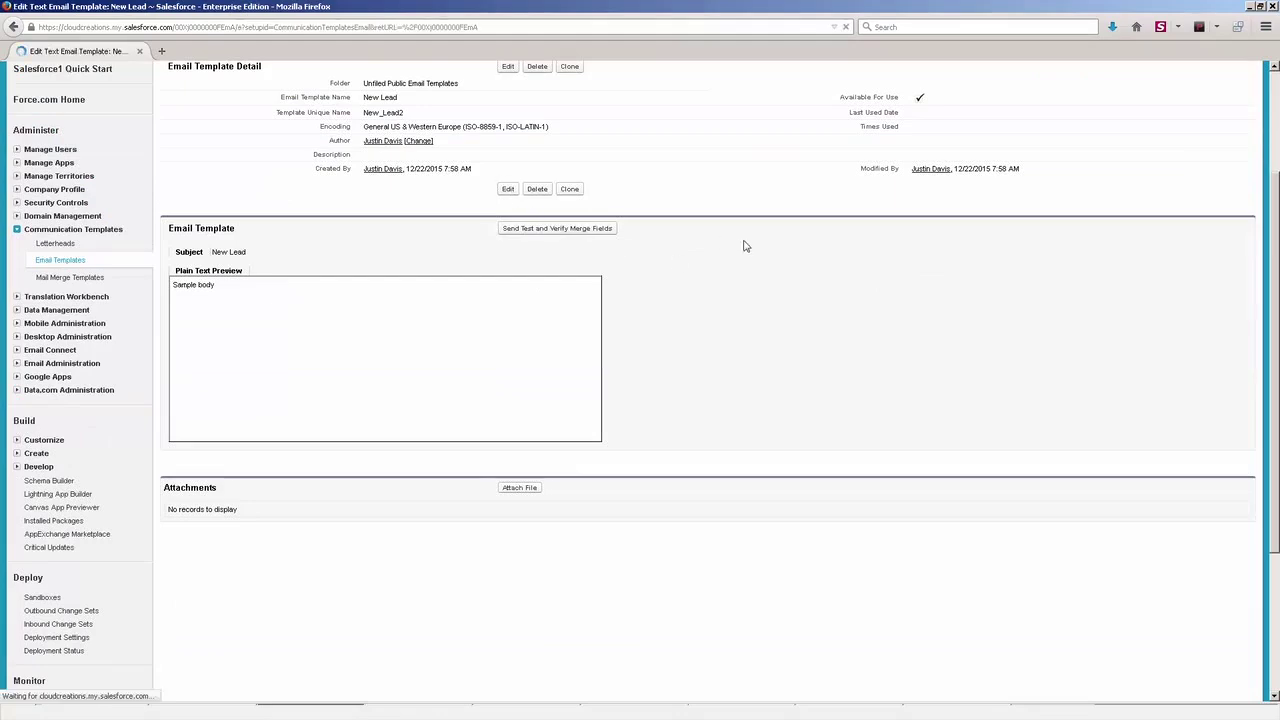
scroll(820, 329, down, 3)
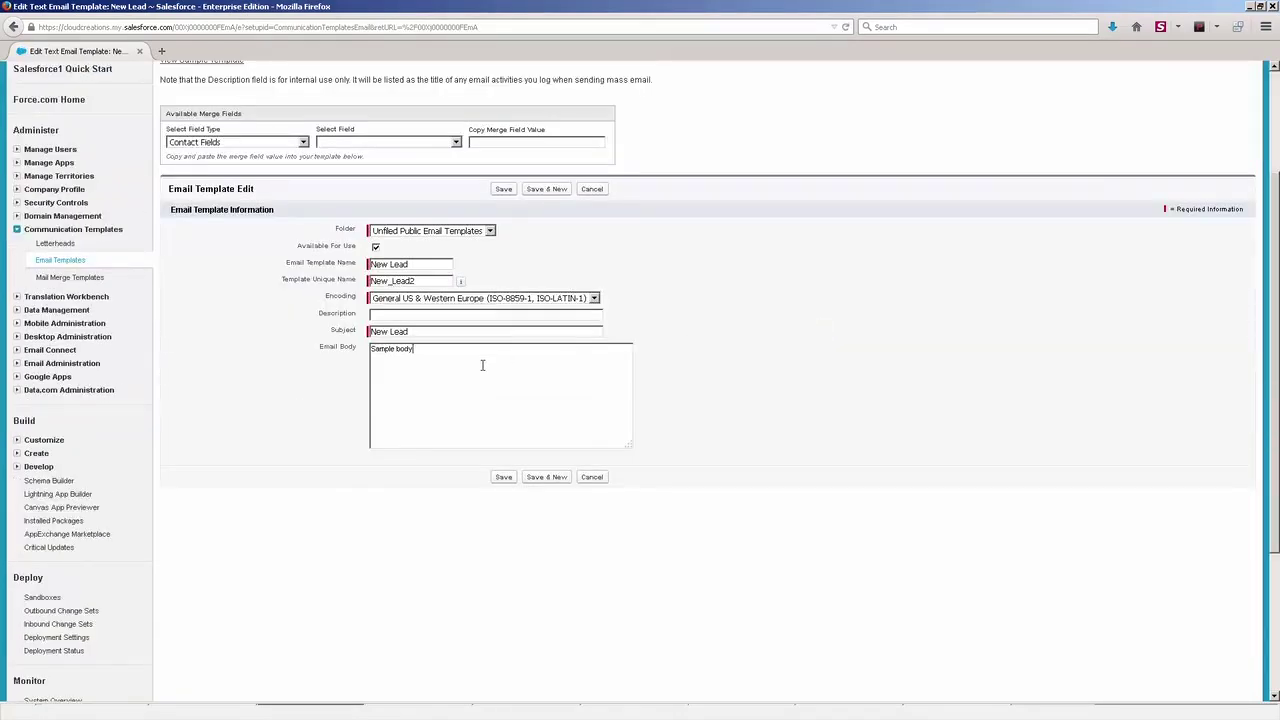
click(292, 144)
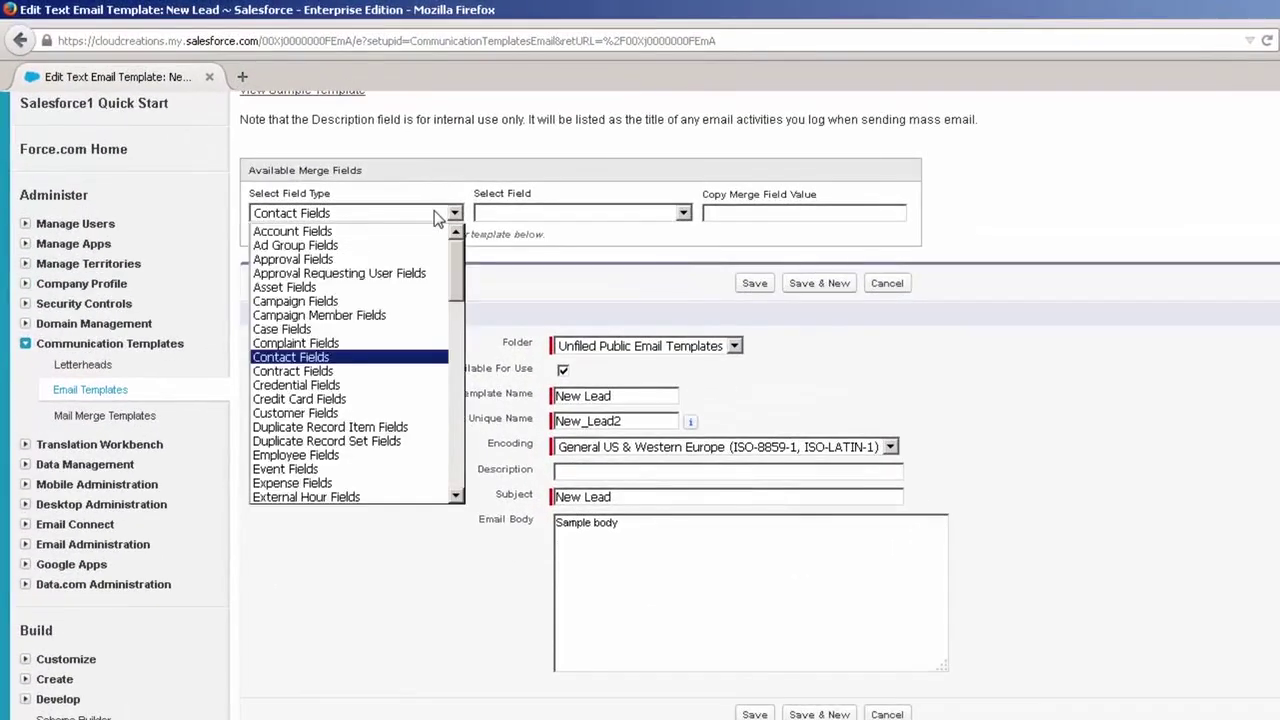
scroll(405, 362, down, 5)
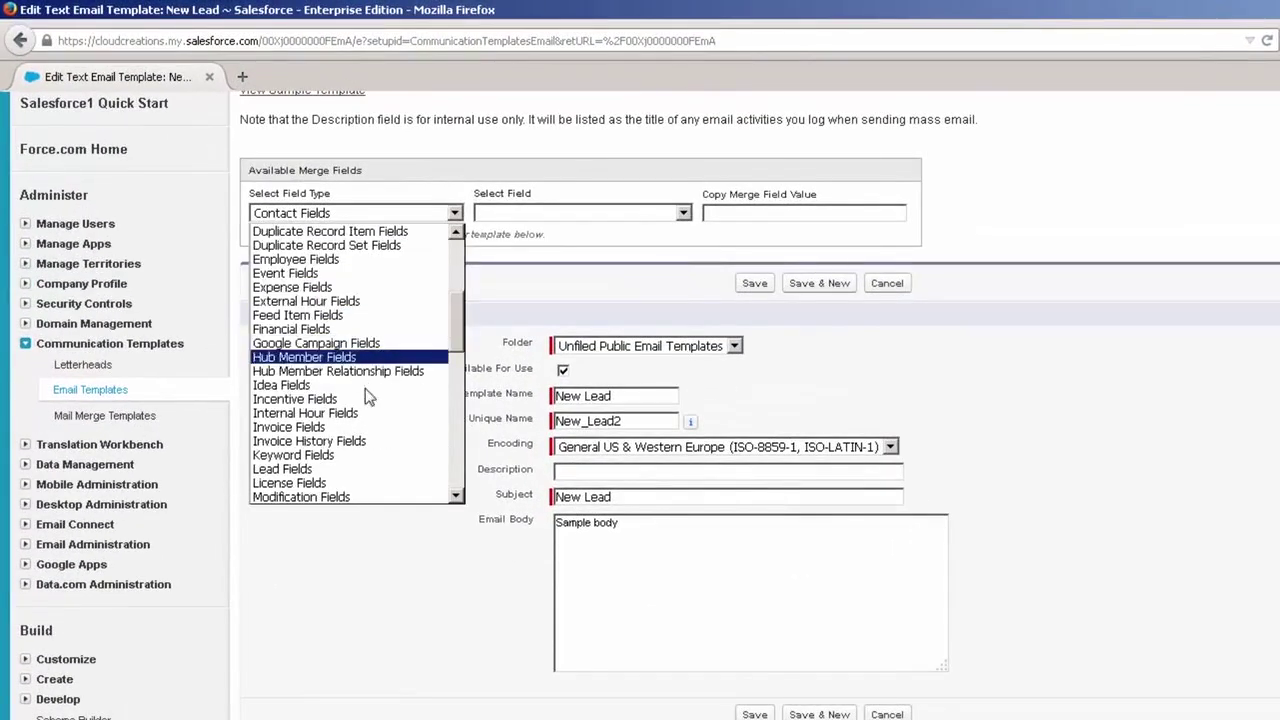
click(368, 470)
click(572, 212)
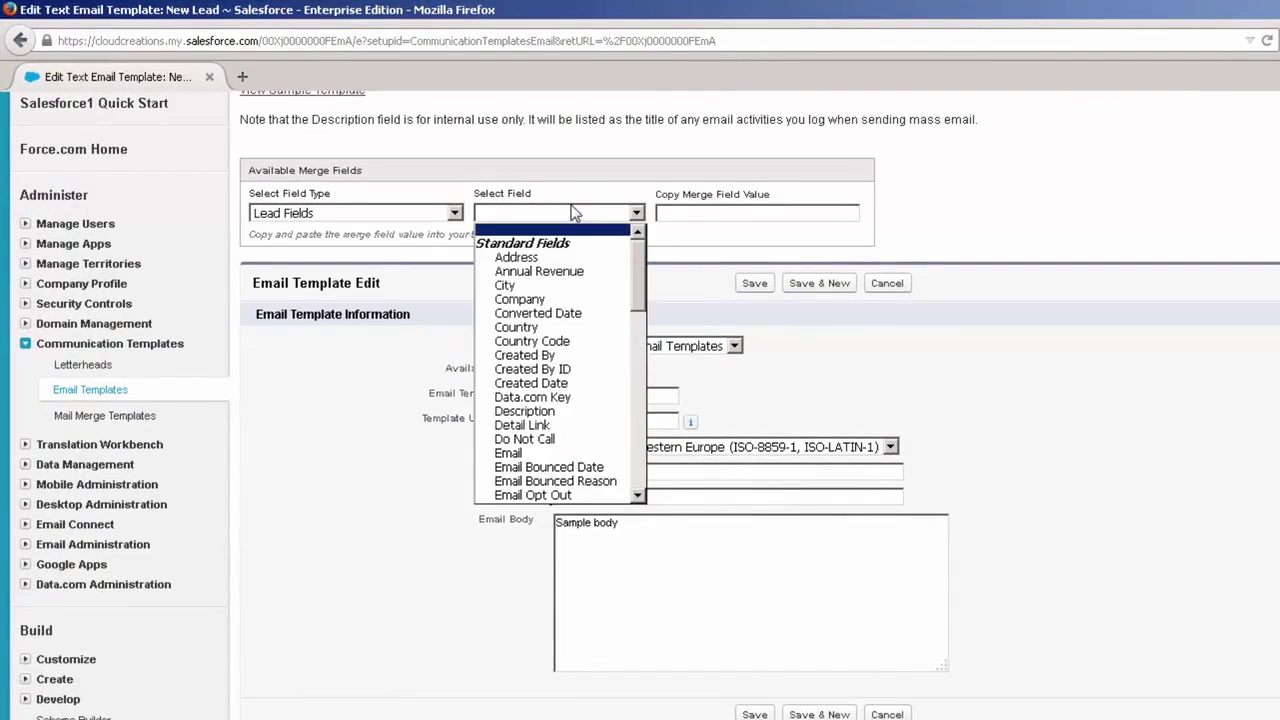
click(578, 299)
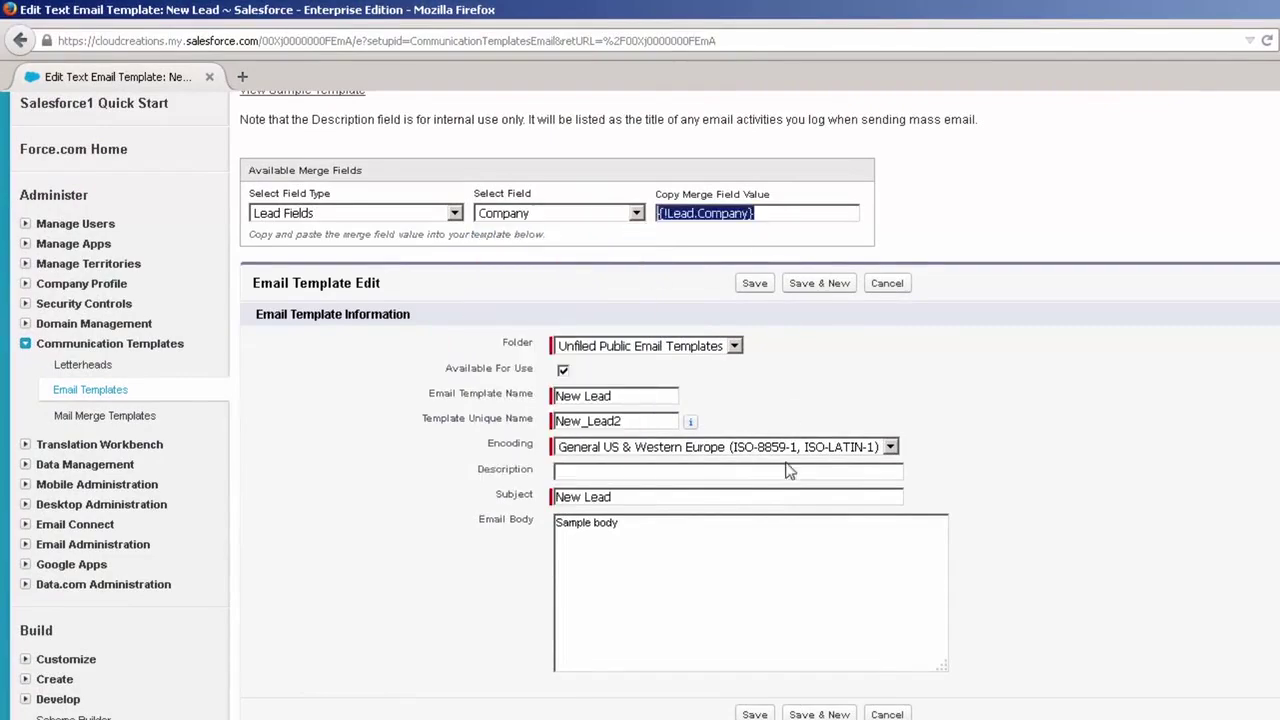
- Paste {!Lead.Company} into the subject and below 'Sample body', then save the template
key(ctrl+c)
click(697, 497)
key(ctrl+v)
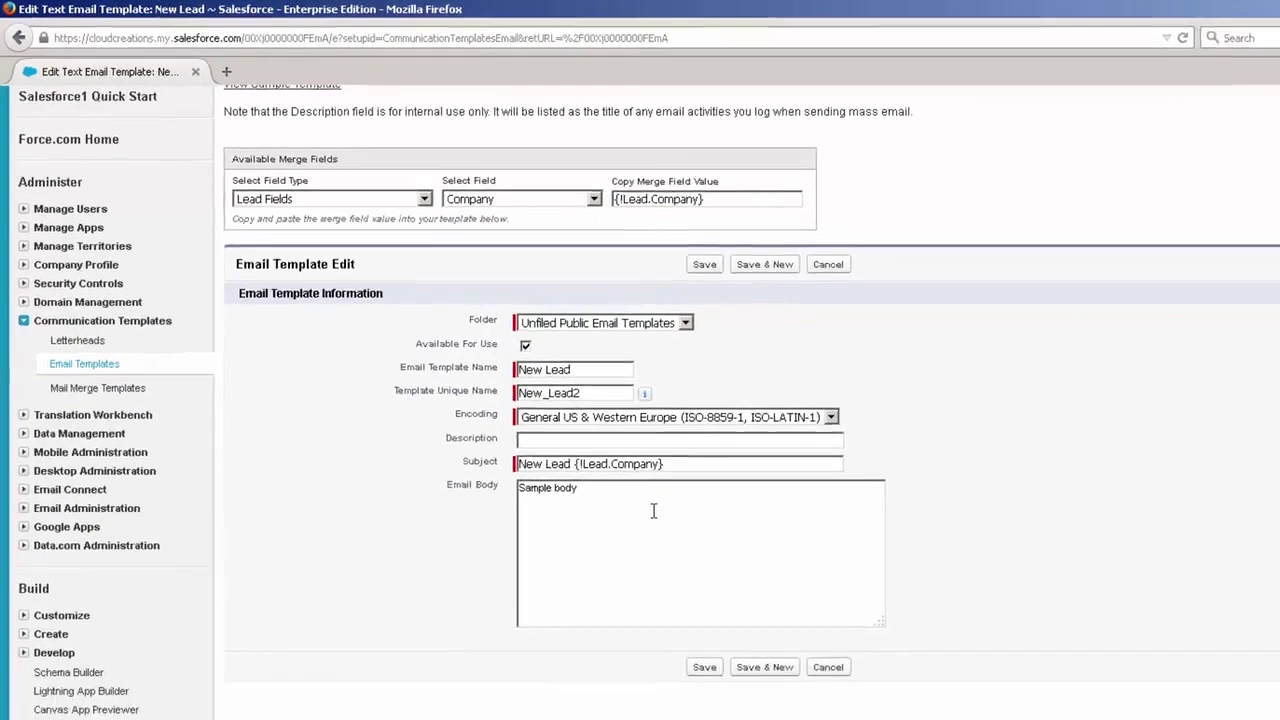
click(537, 420)
key(Return)
key(Return)
key(ctrl+v)
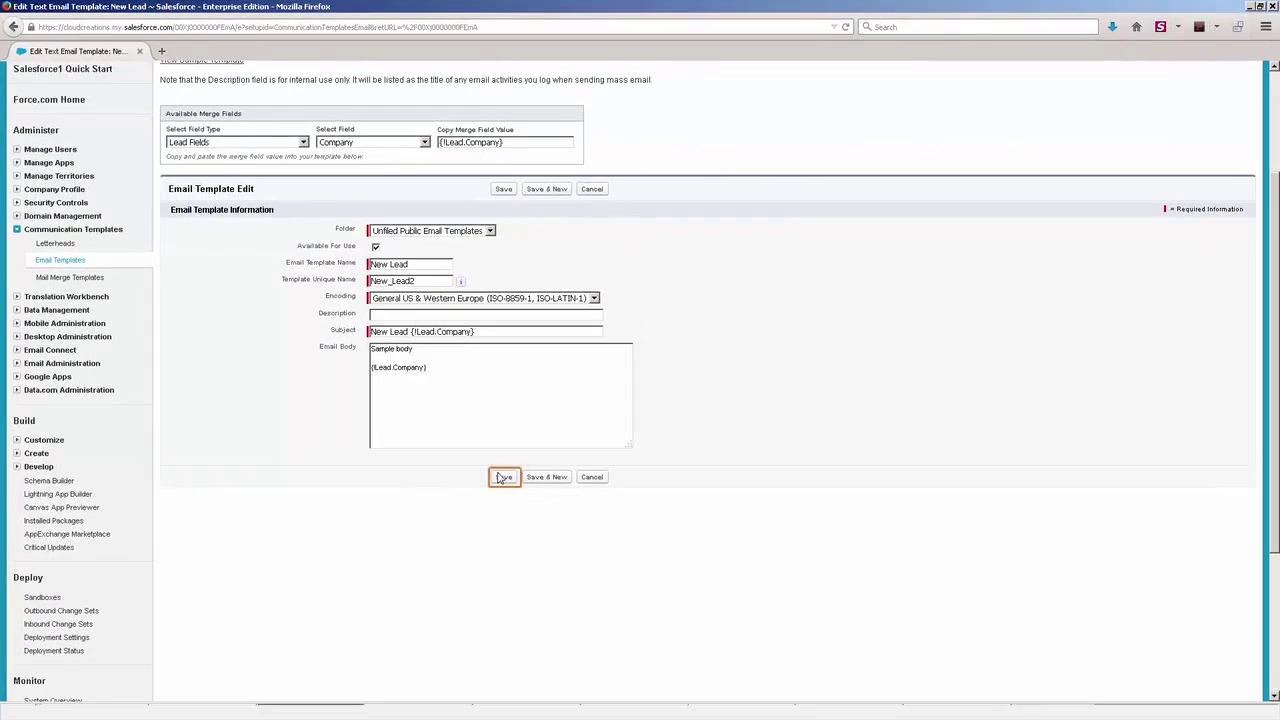
click(570, 548)
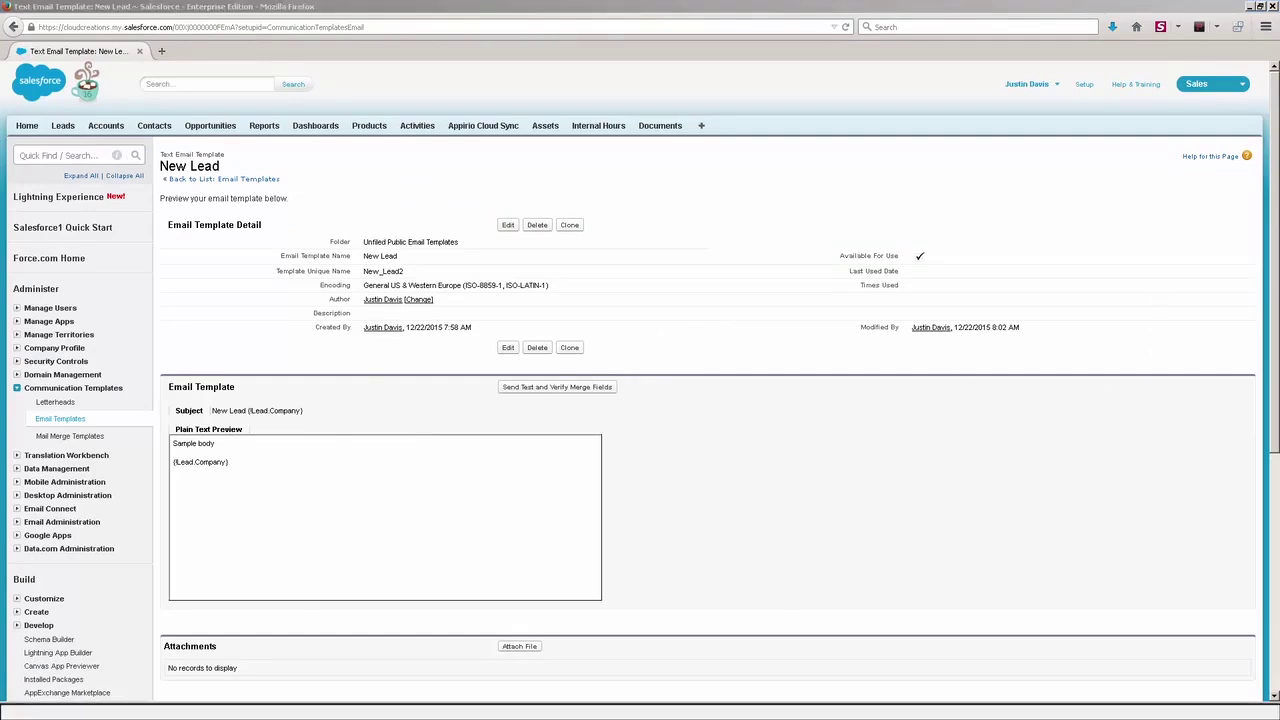
scroll(702, 291, down, 3)
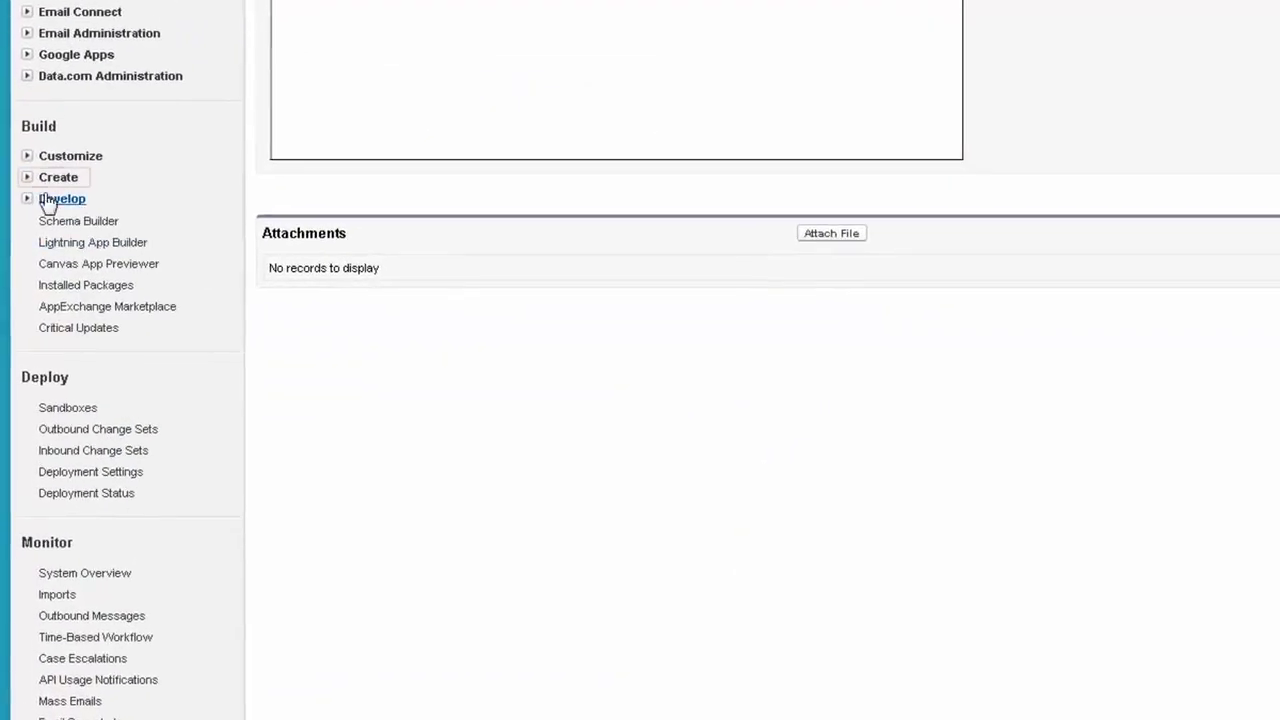
- Start a new Account workflow rule, preview its next page, then return to Workflow Rules unsaved
click(28, 180)
click(43, 368)
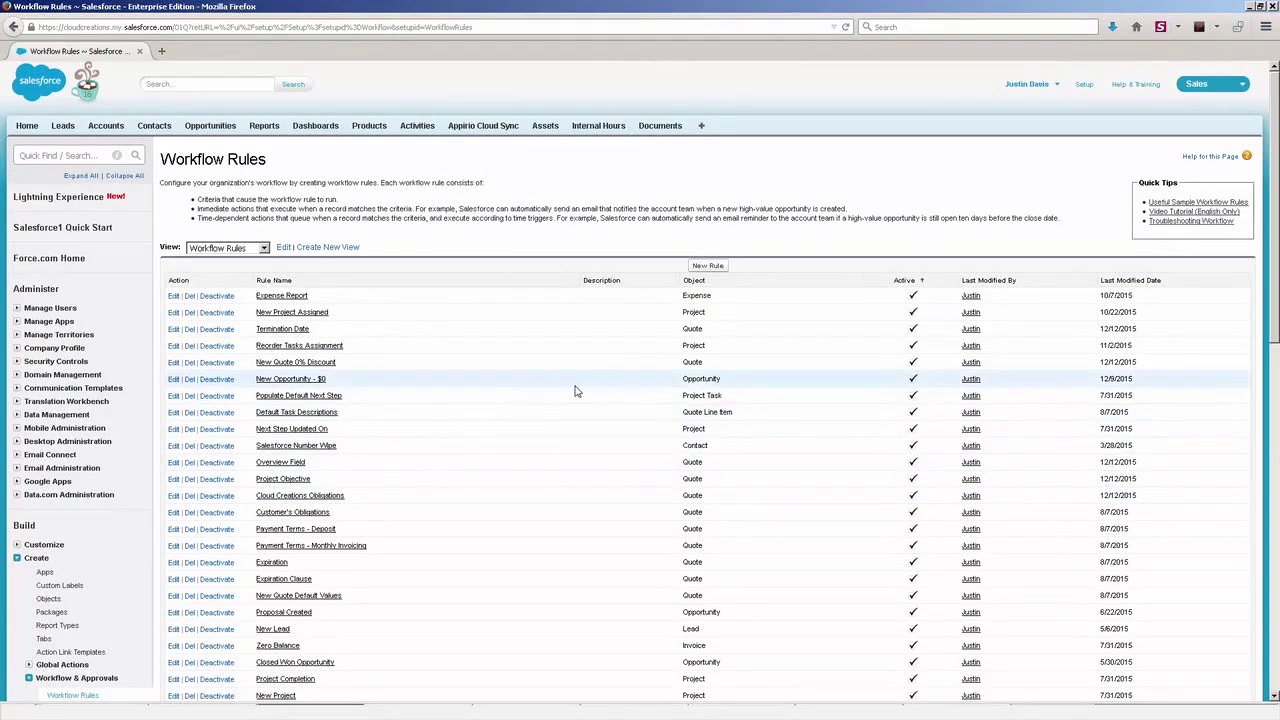
click(705, 266)
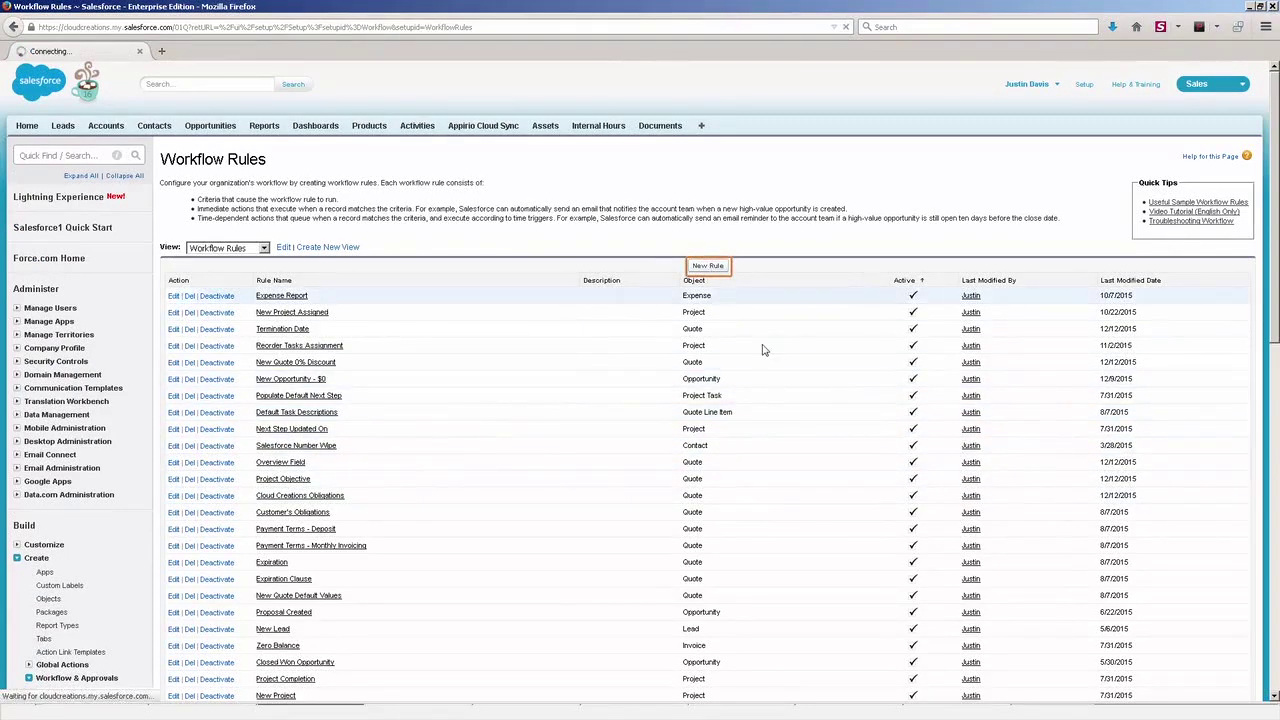
click(425, 280)
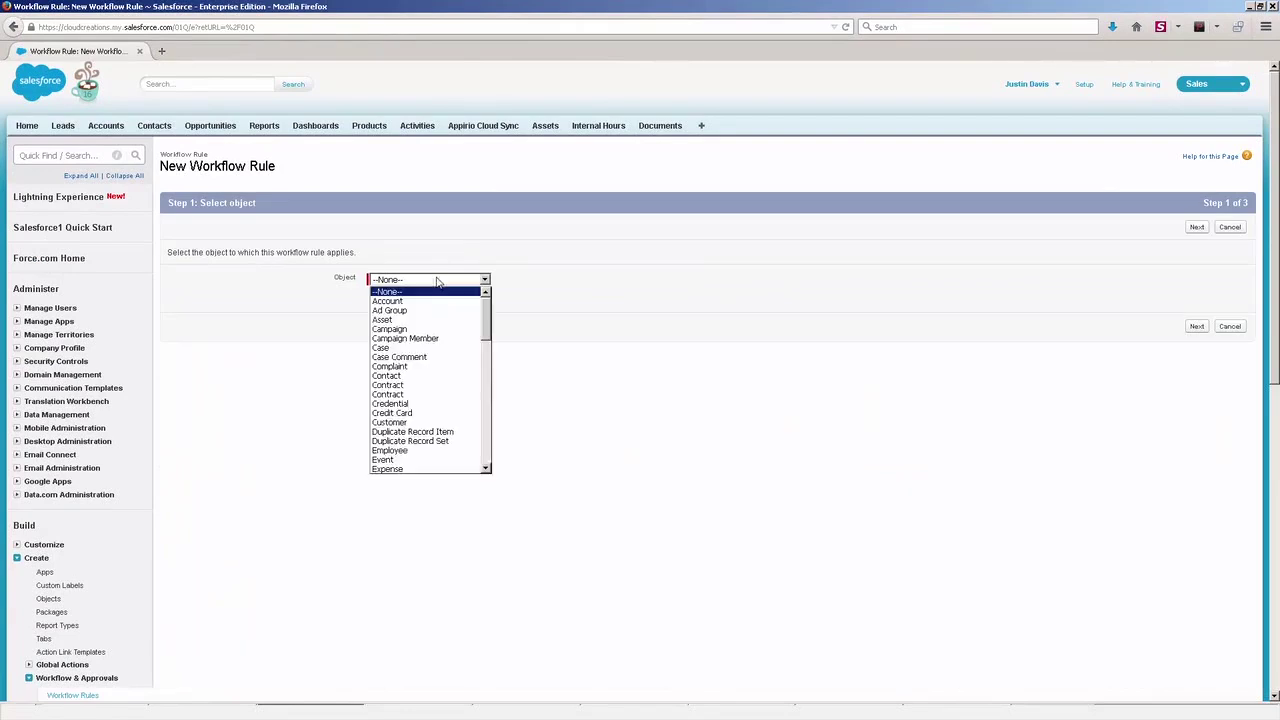
click(448, 298)
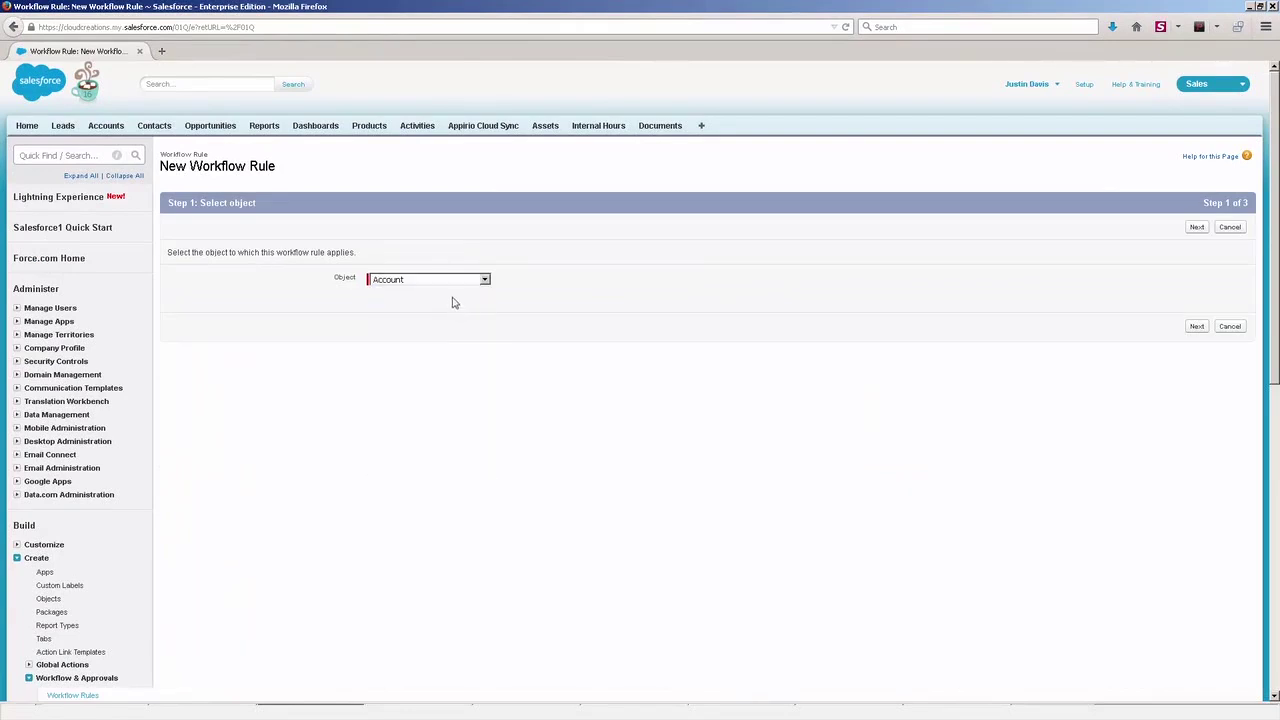
click(1197, 227)
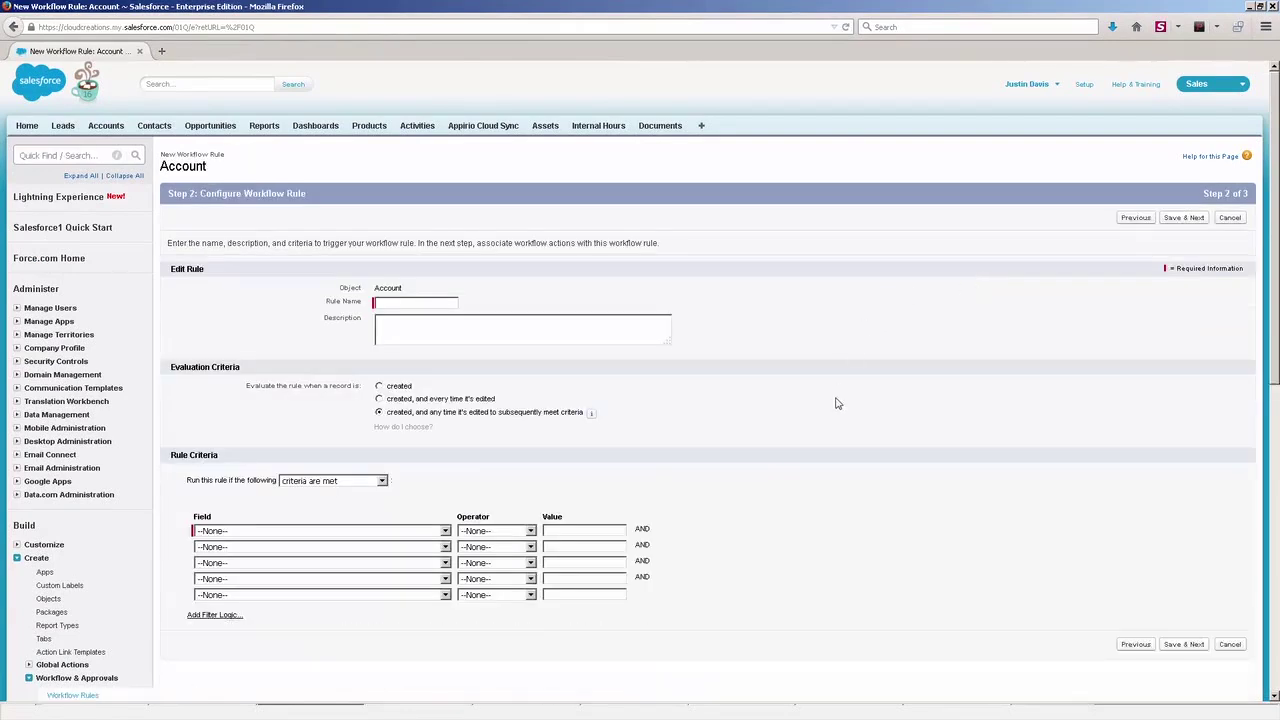
scroll(840, 400, down, 3)
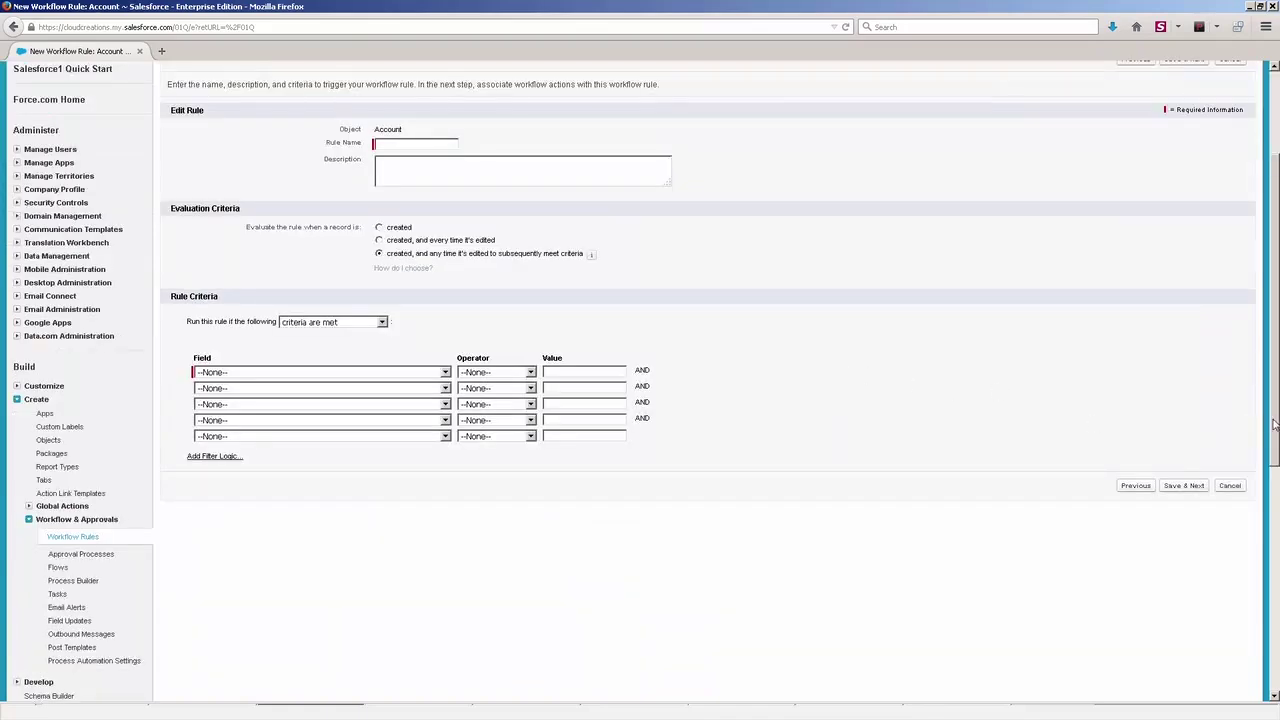
drag(1275, 424, 1273, 400)
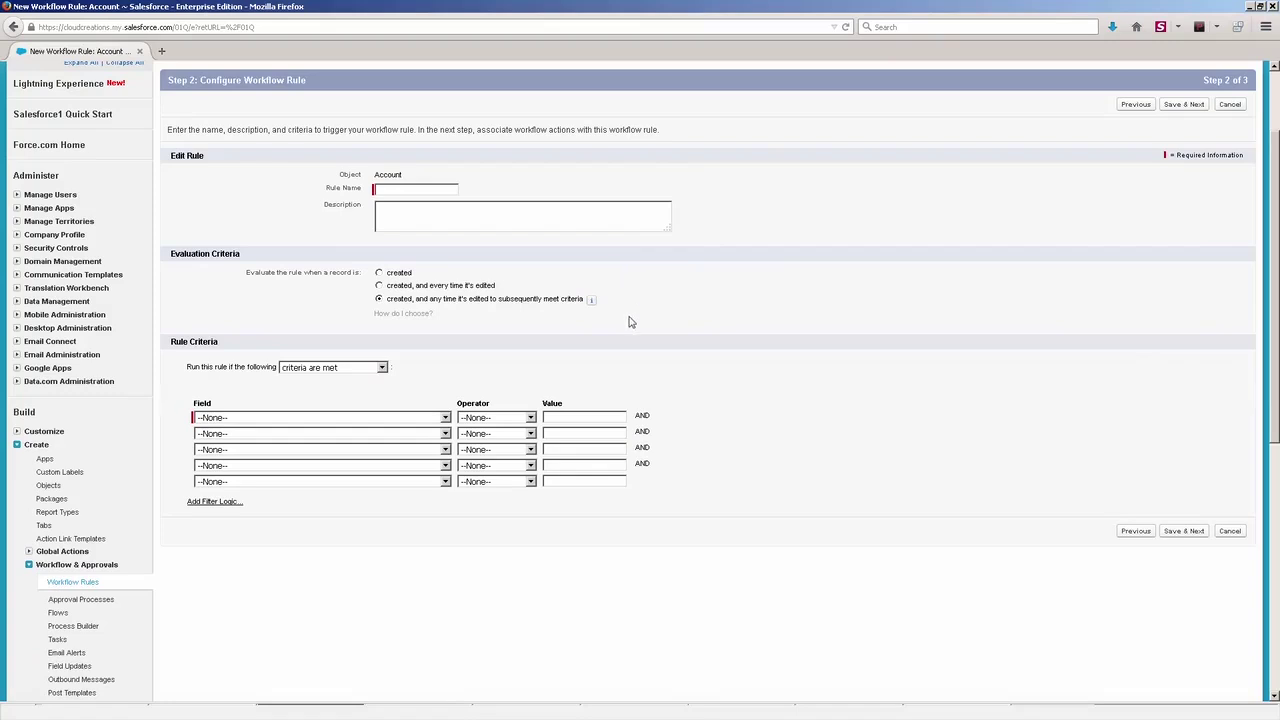
click(86, 583)
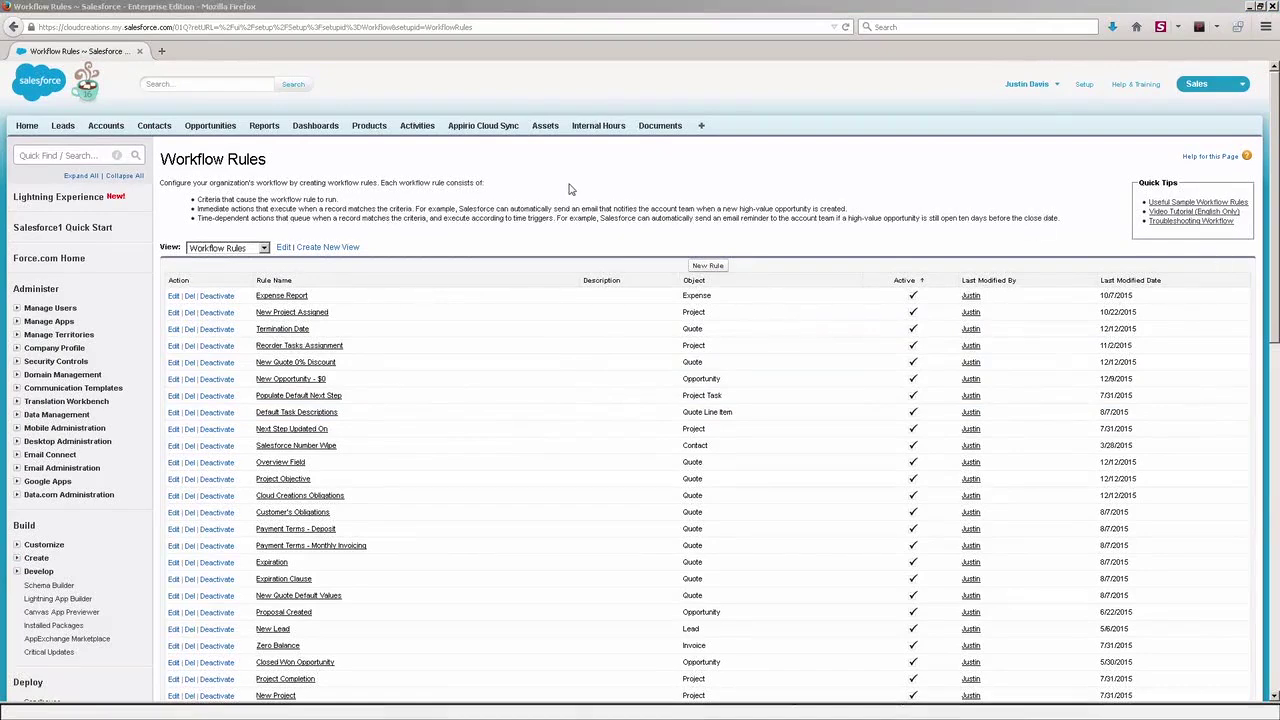
- Open Deploy > Sandboxes and view the detail page of the Developer sandbox 'test'
scroll(516, 243, down, 3)
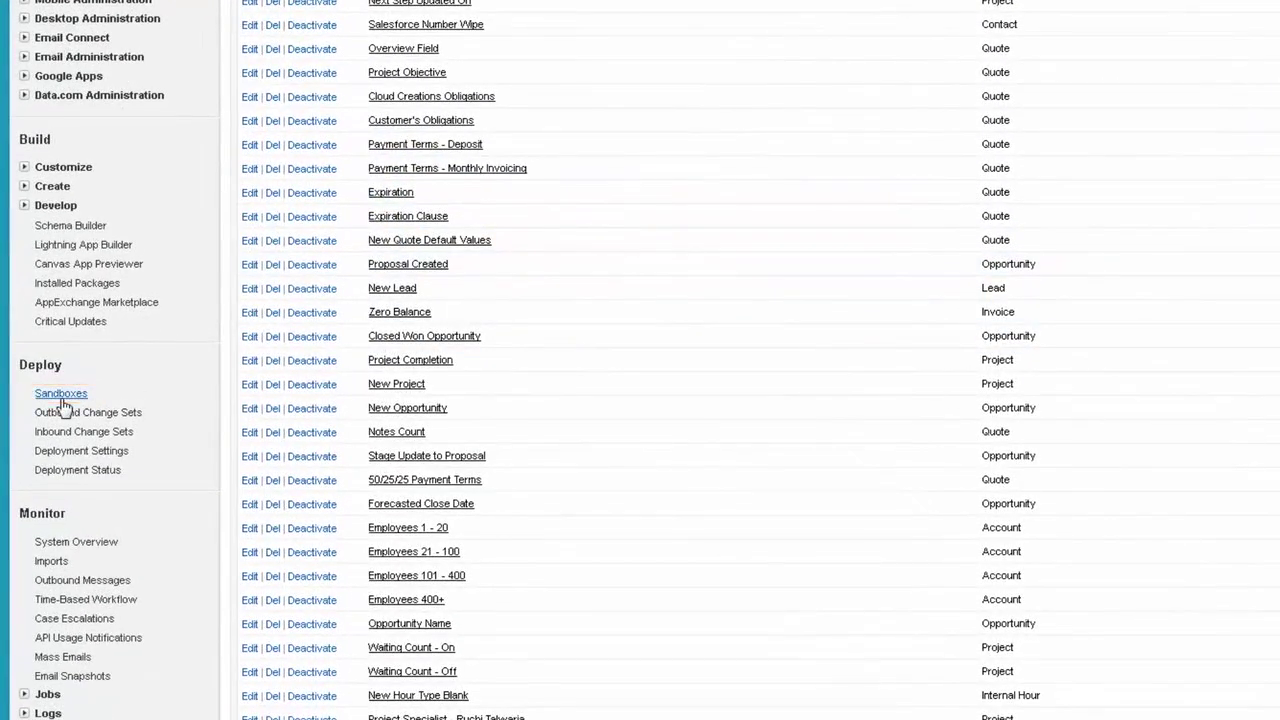
click(61, 395)
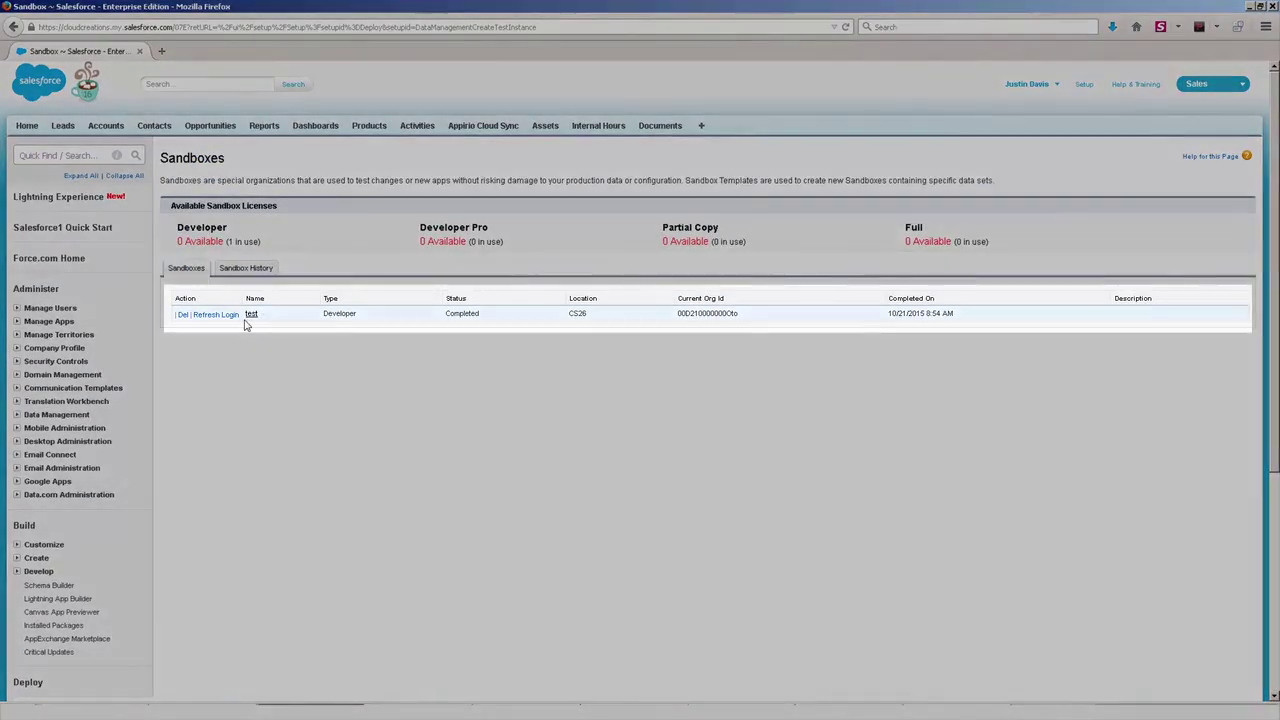
click(250, 316)
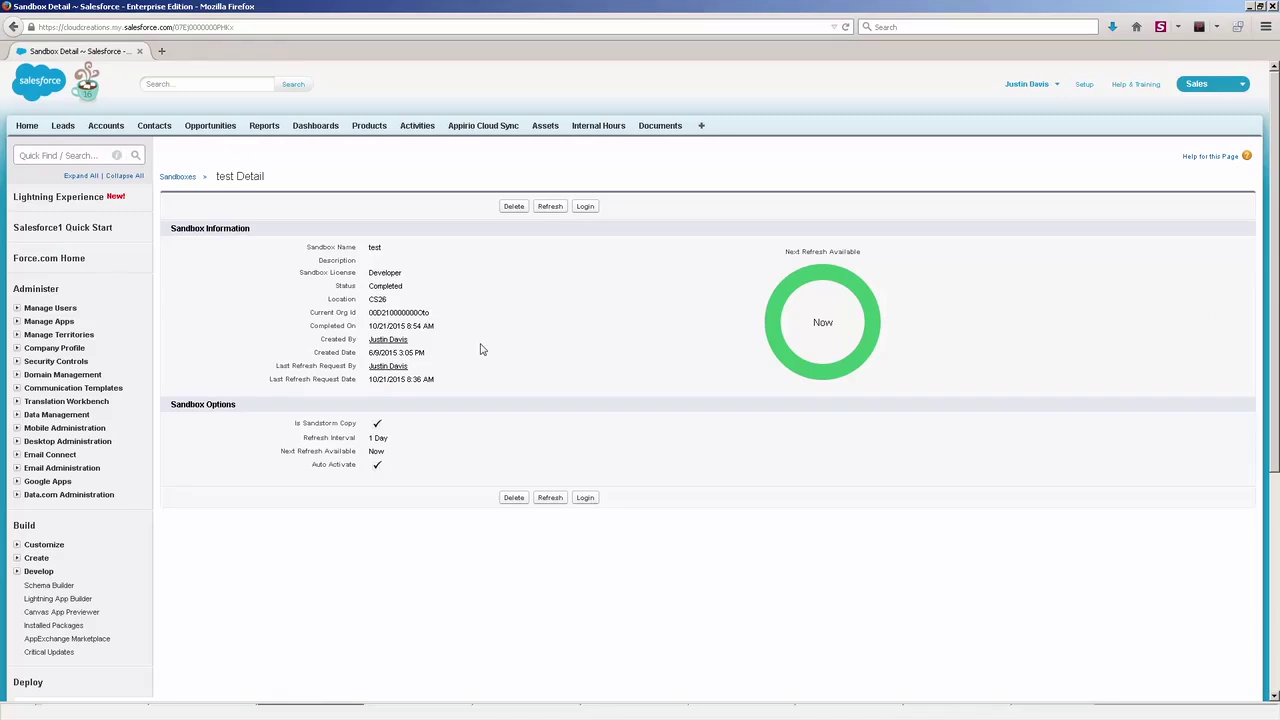
scroll(480, 350, down, 3)
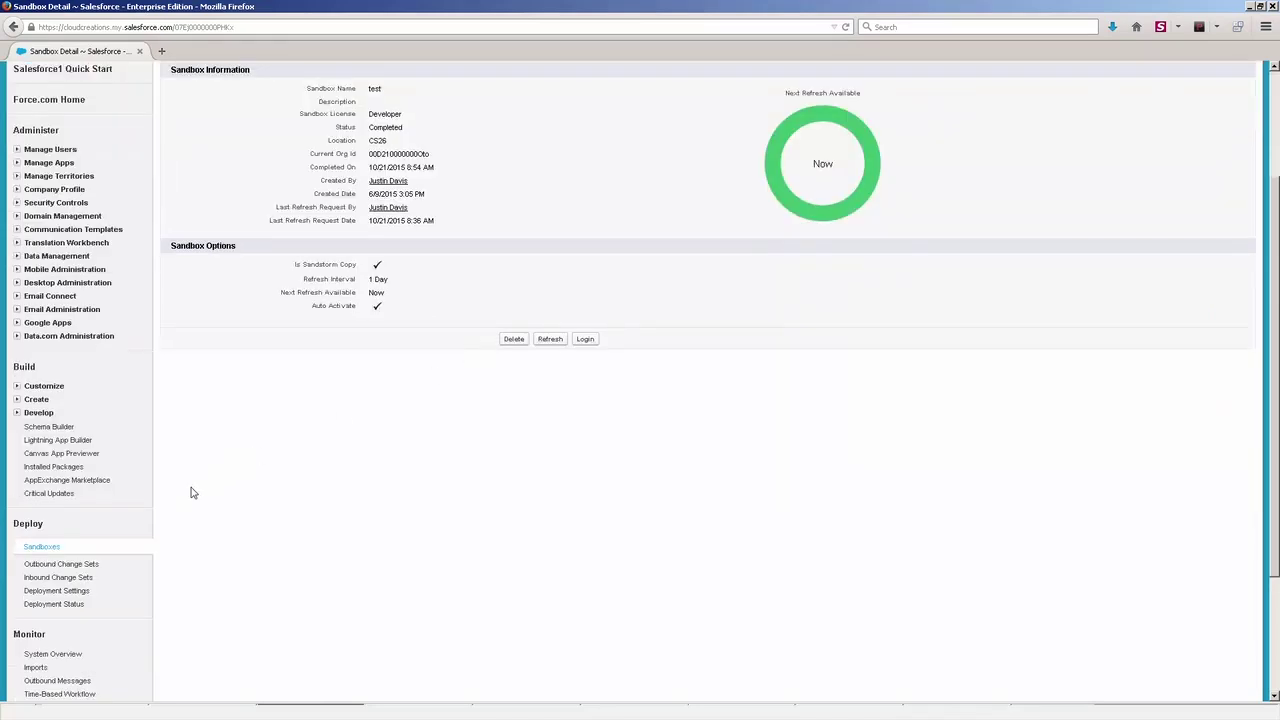
scroll(560, 425, up, 3)
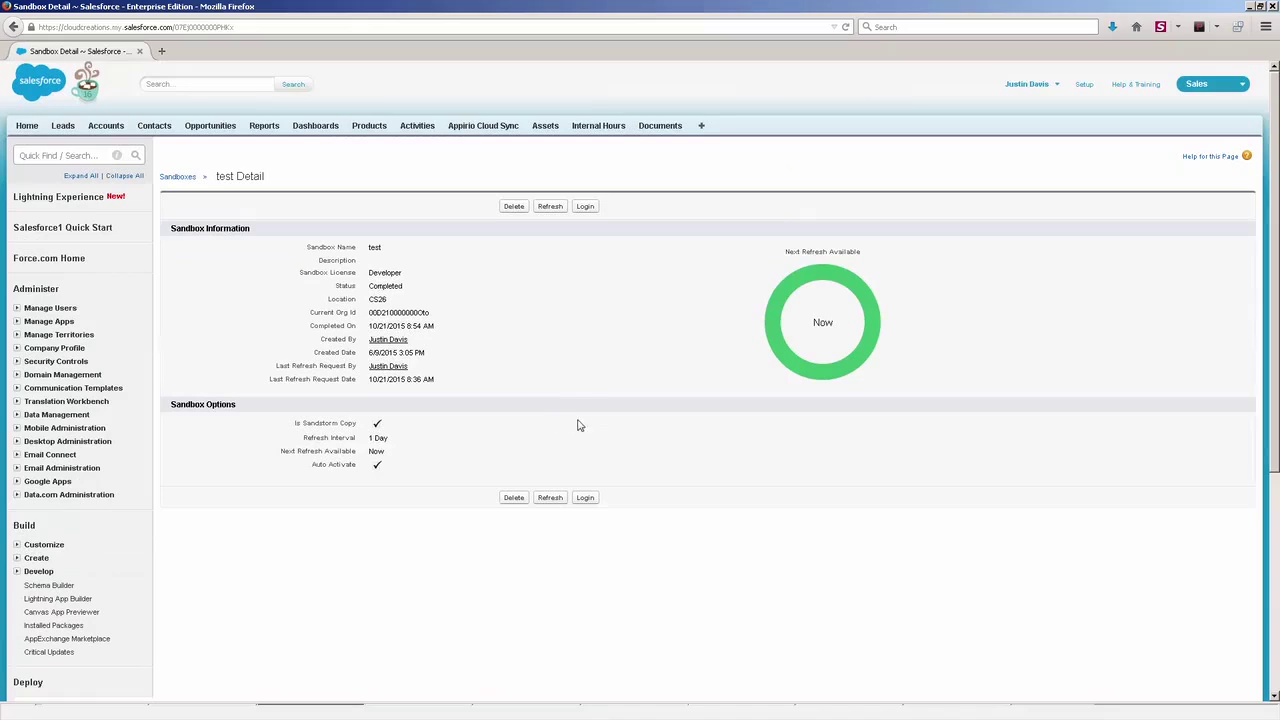